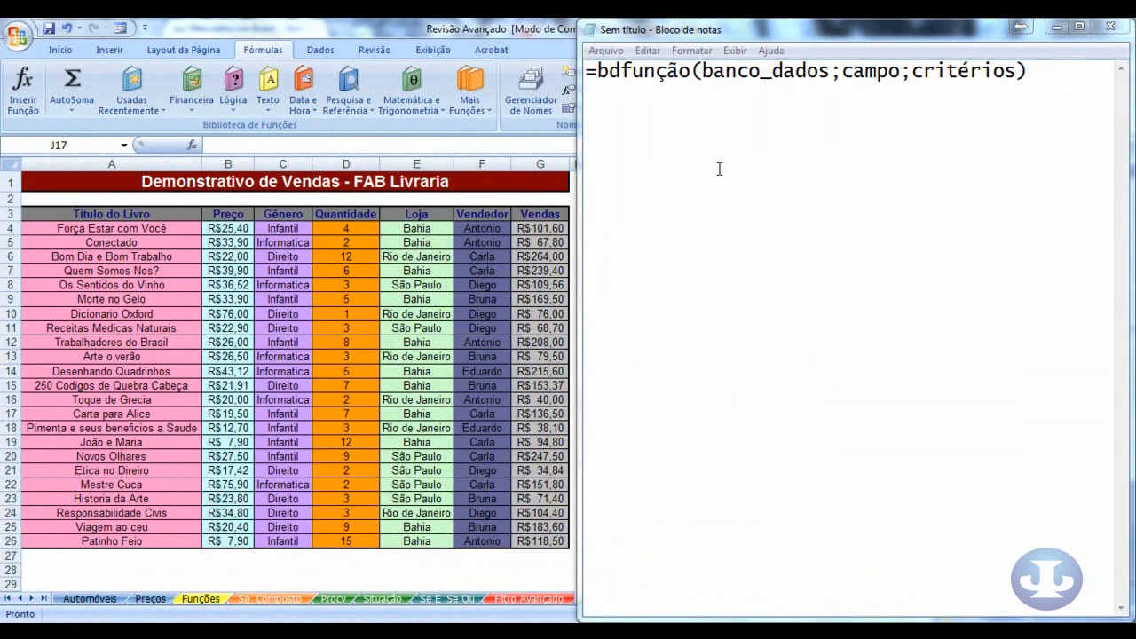
# Step: Examine the banco_dados, campo and critérios arguments in the database function syntax written in the Notepad note
pyautogui.doubleClick(753, 76)
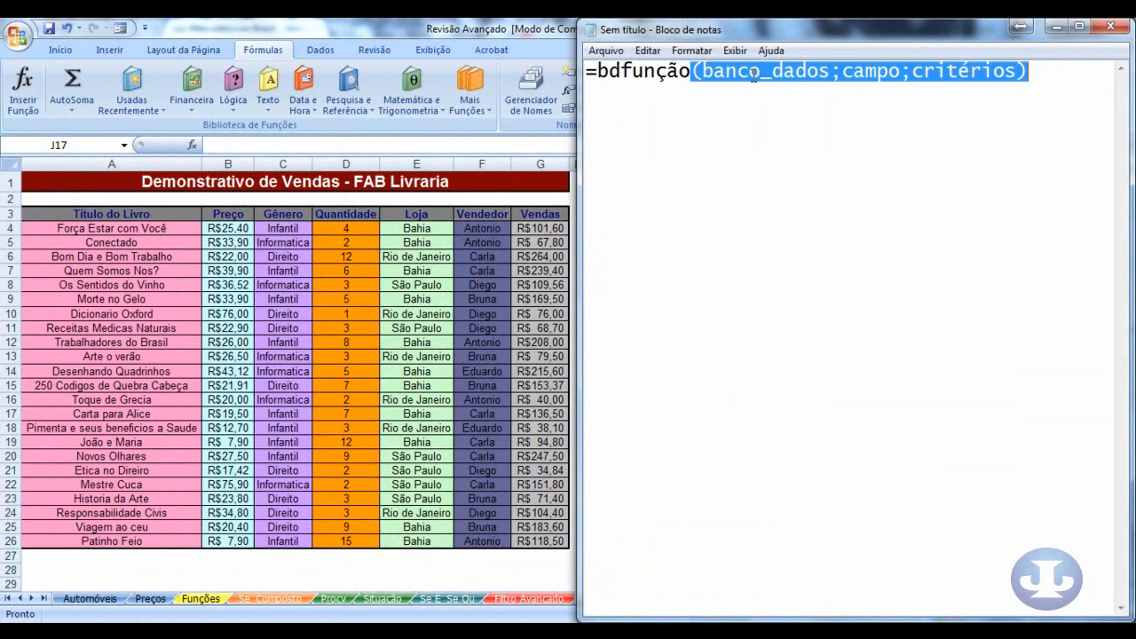
pyautogui.click(753, 76)
pyautogui.moveTo(830, 76); pyautogui.dragTo(704, 77)
pyautogui.moveTo(899, 76); pyautogui.dragTo(841, 76)
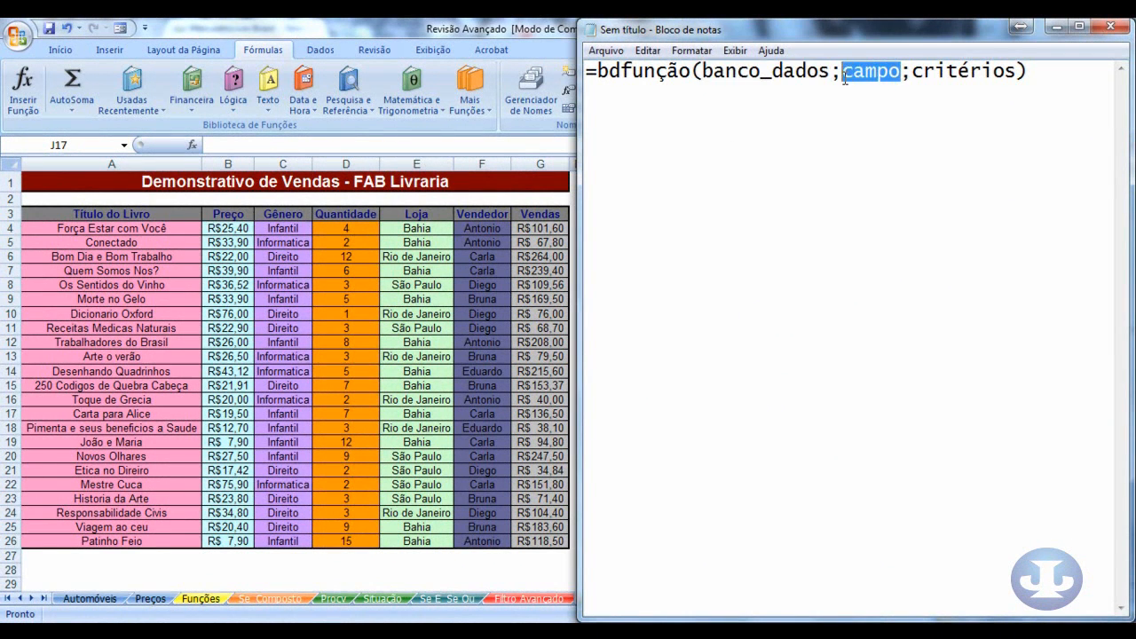
pyautogui.moveTo(1019, 71); pyautogui.dragTo(912, 73)
pyautogui.moveTo(831, 71); pyautogui.dragTo(701, 71)
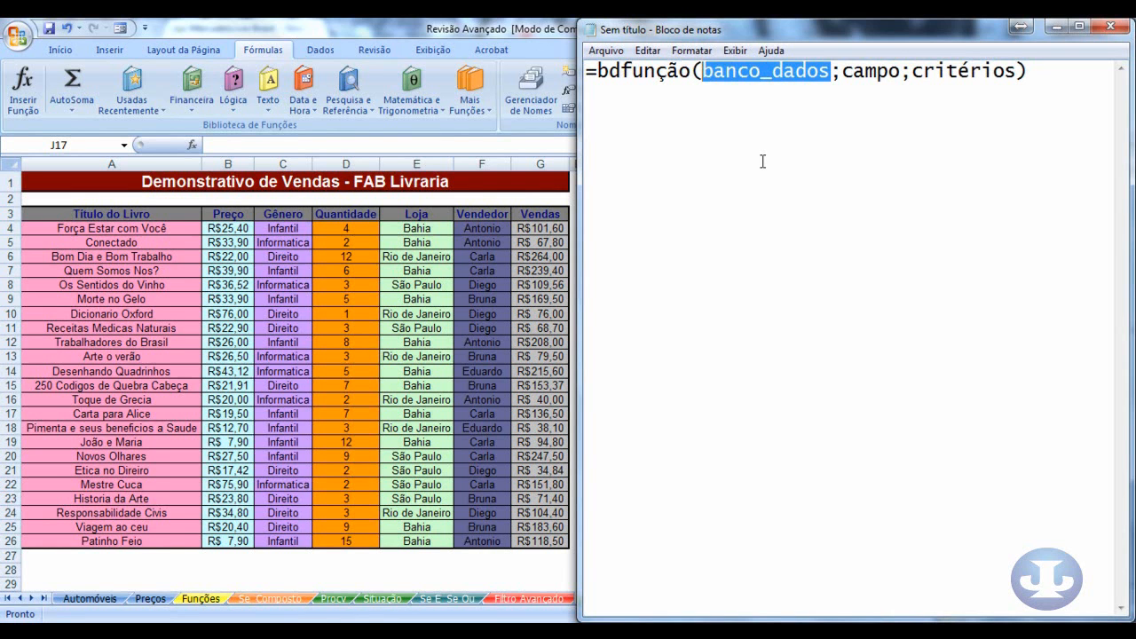
pyautogui.doubleClick(878, 70)
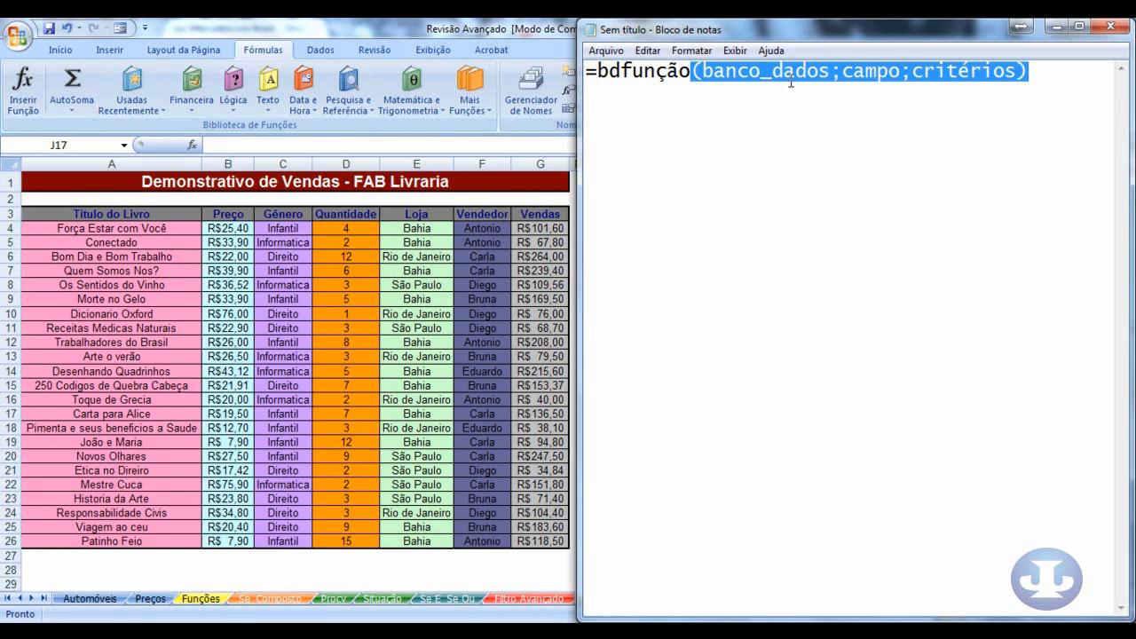
pyautogui.click(948, 74)
pyautogui.moveTo(912, 71); pyautogui.dragTo(1005, 71)
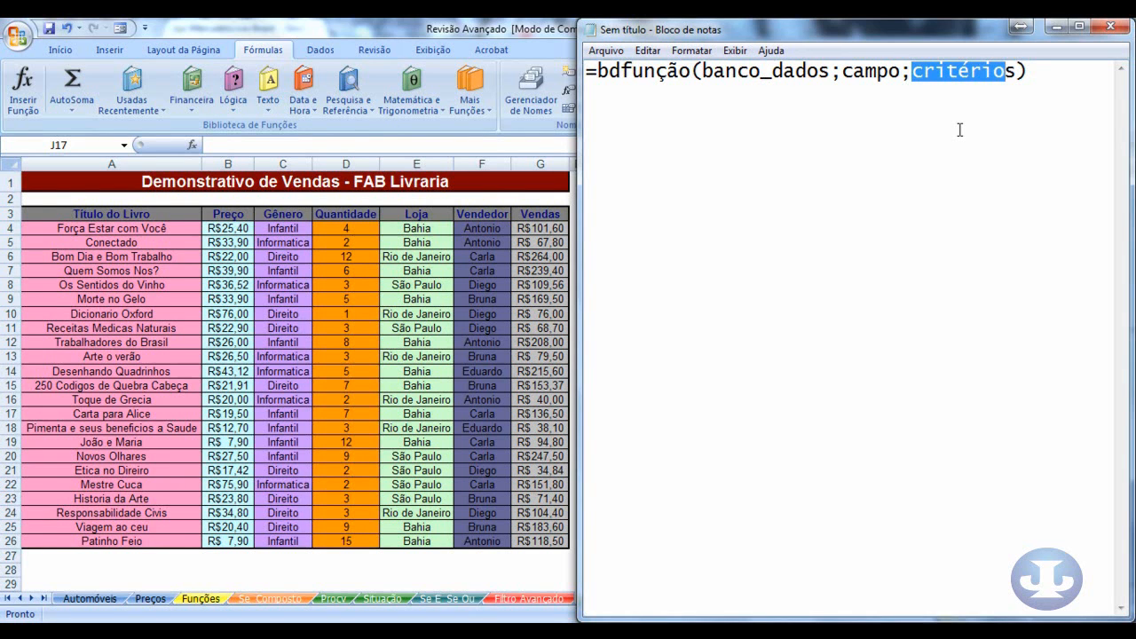
# Step: Review the bd prefix and the função part of the function name, along with its bracketed arguments, in the note
pyautogui.moveTo(596, 70); pyautogui.dragTo(690, 71)
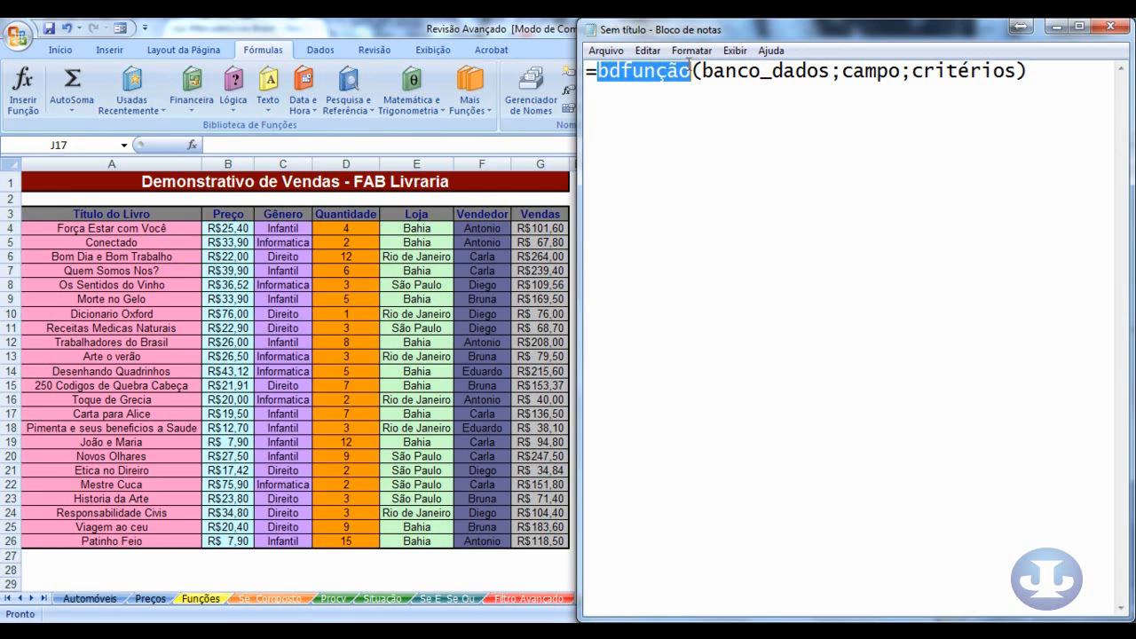
pyautogui.click(623, 69)
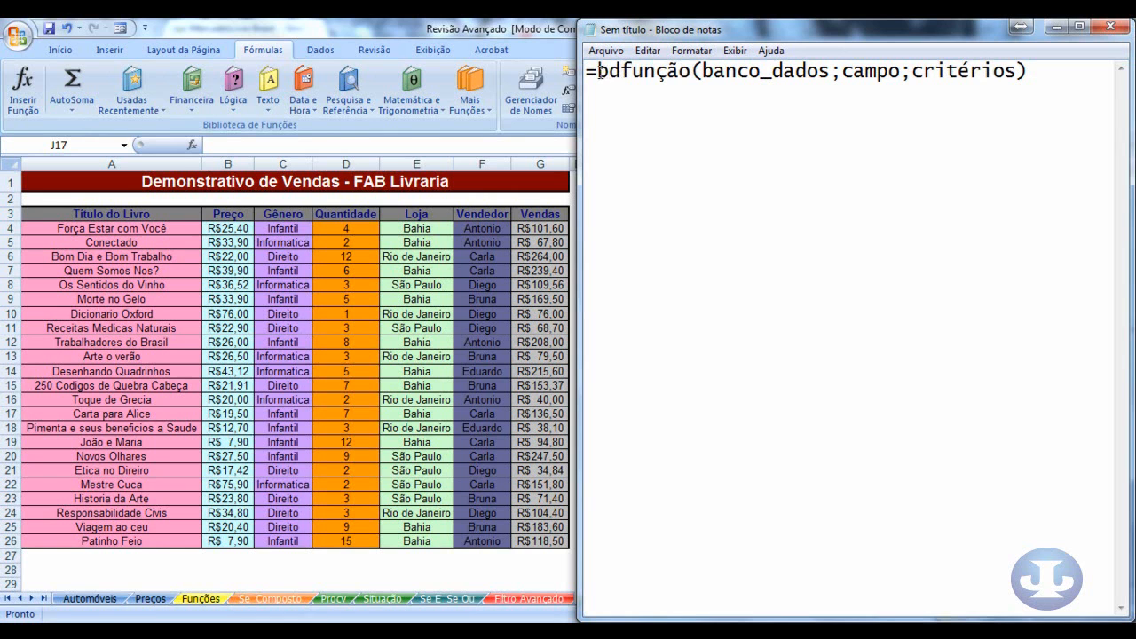
pyautogui.moveTo(597, 70); pyautogui.dragTo(1025, 84)
pyautogui.click(1009, 108)
pyautogui.moveTo(597, 70); pyautogui.dragTo(621, 71)
pyautogui.moveTo(621, 71); pyautogui.dragTo(691, 71)
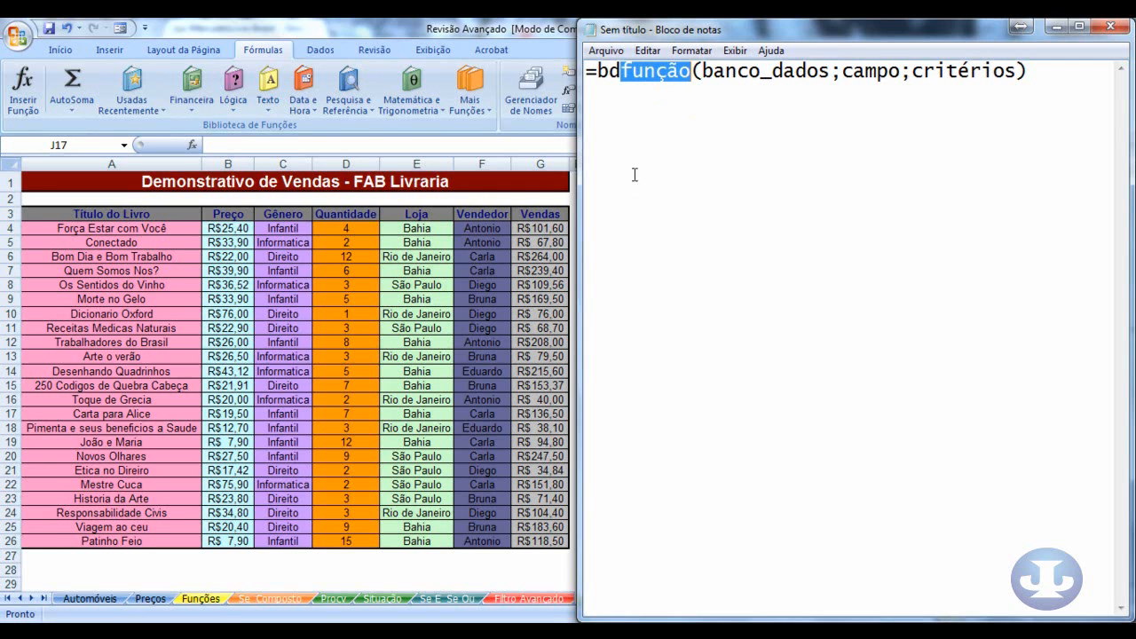
pyautogui.moveTo(704, 71); pyautogui.dragTo(1018, 71)
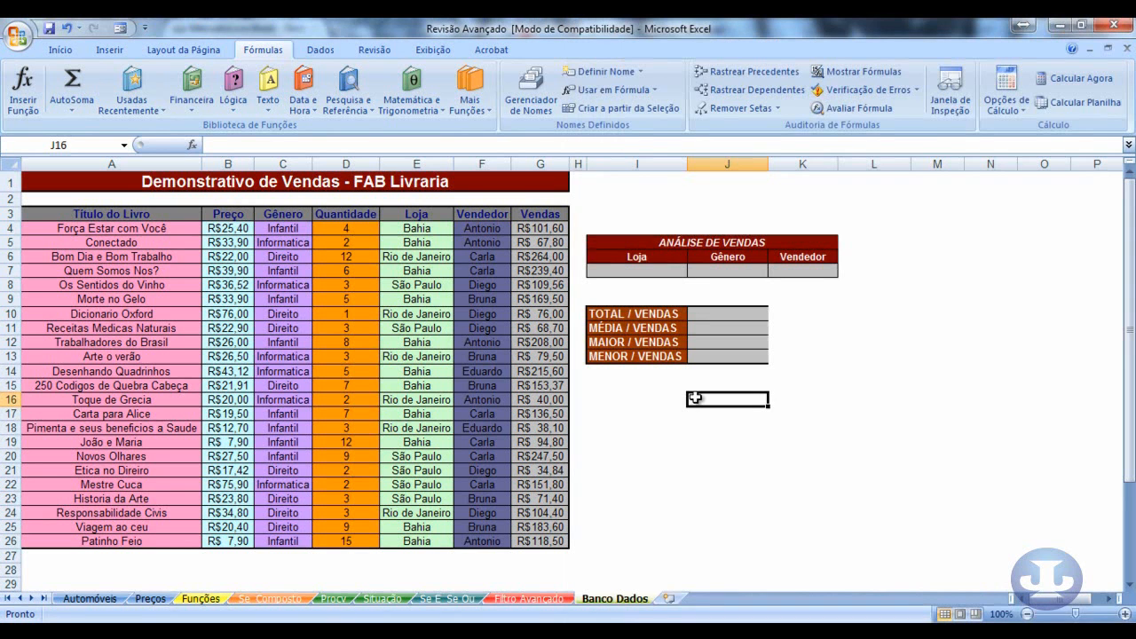
# Step: Switch to the Excel workbook and browse the functions starting with BD from a trial =bd entry in cell J16
pyautogui.write('=bd')
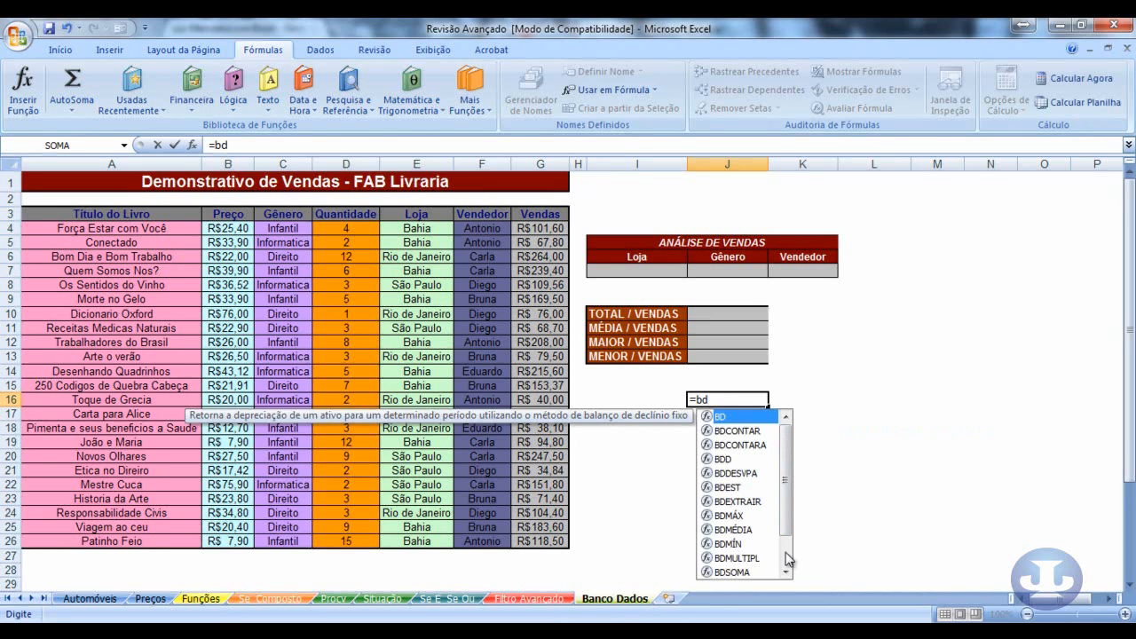
pyautogui.moveTo(785, 474); pyautogui.dragTo(786, 511)
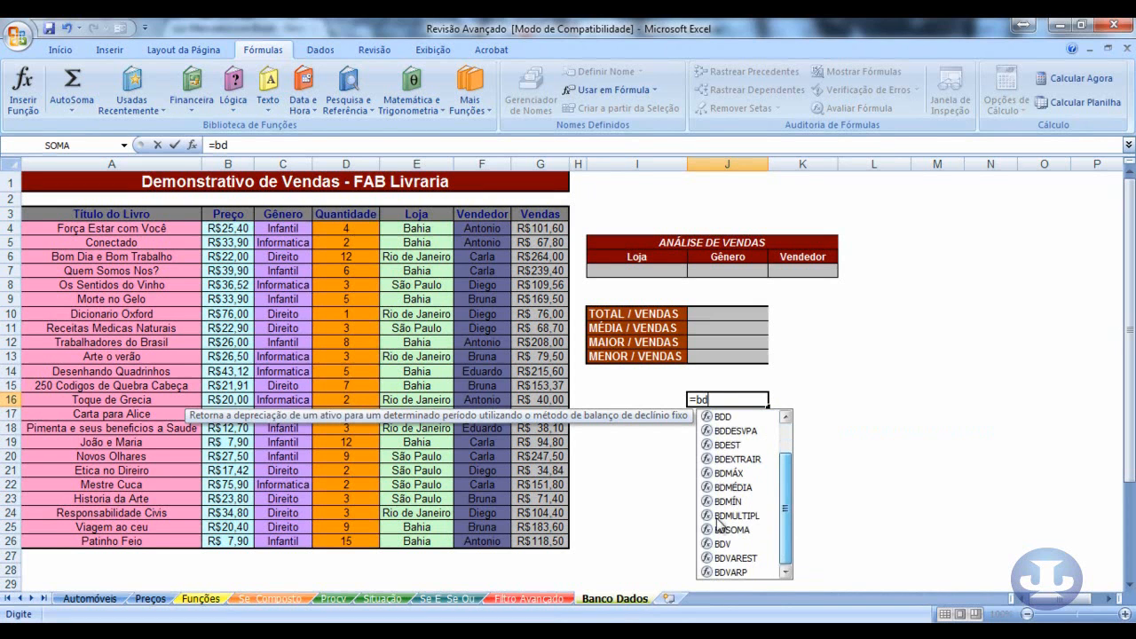
pyautogui.click(670, 459)
pyautogui.click(710, 400)
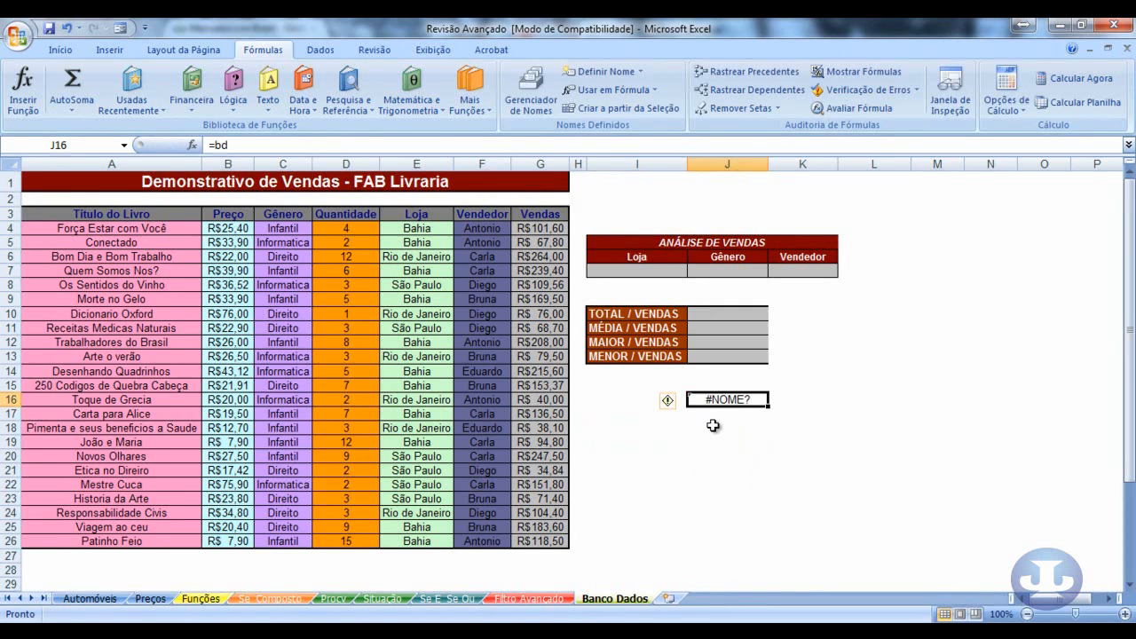
pyautogui.doubleClick(730, 399)
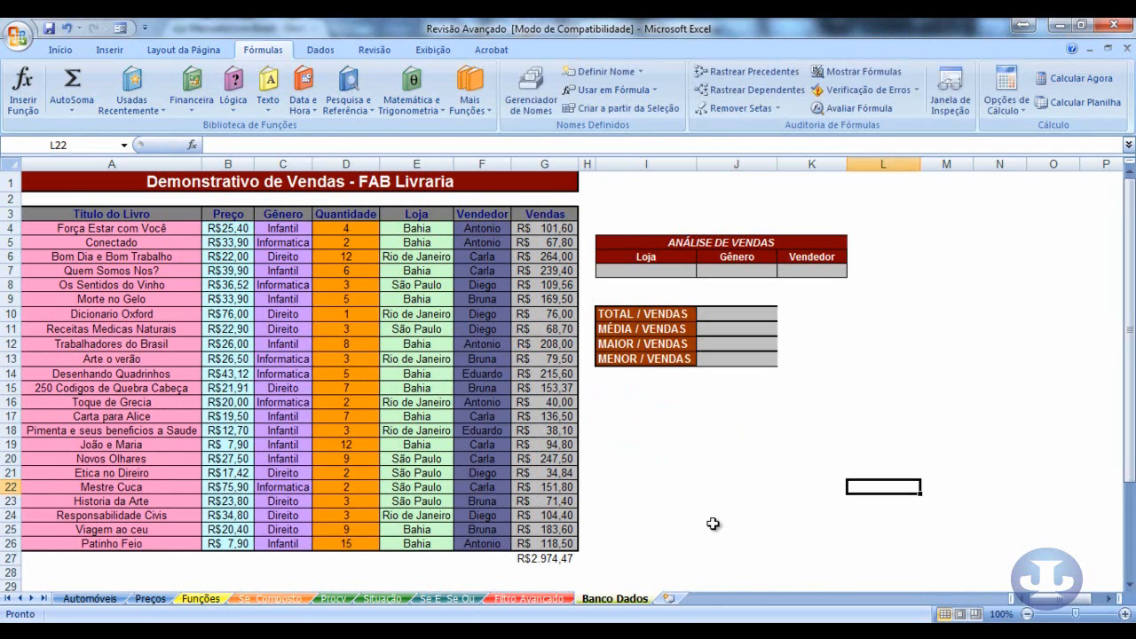
pyautogui.moveTo(740, 313); pyautogui.dragTo(751, 360)
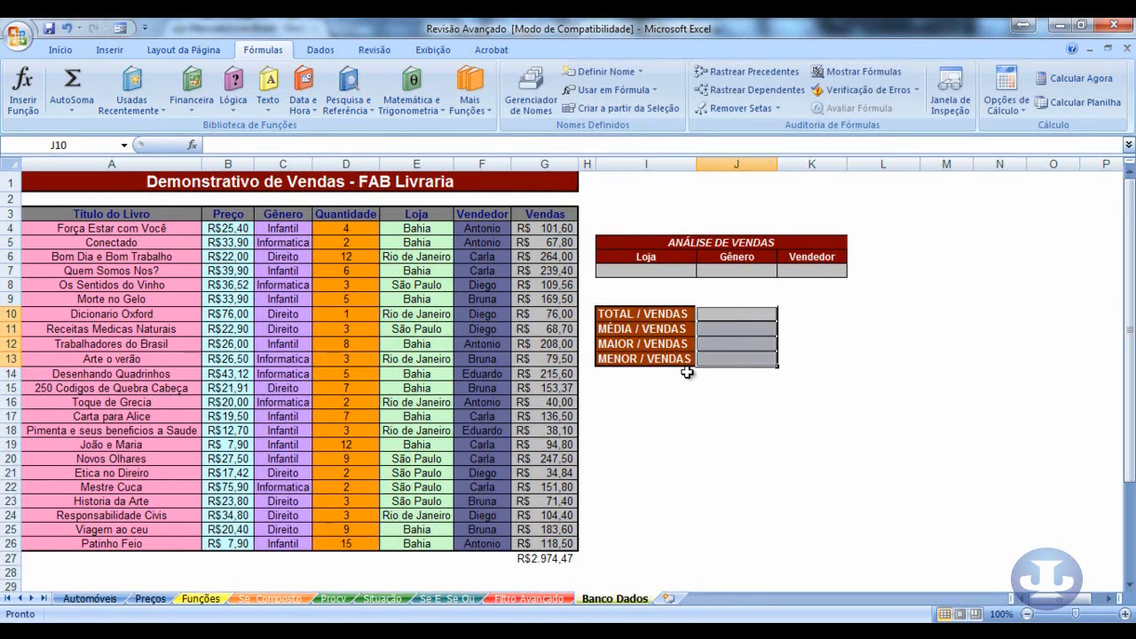
pyautogui.click(736, 458)
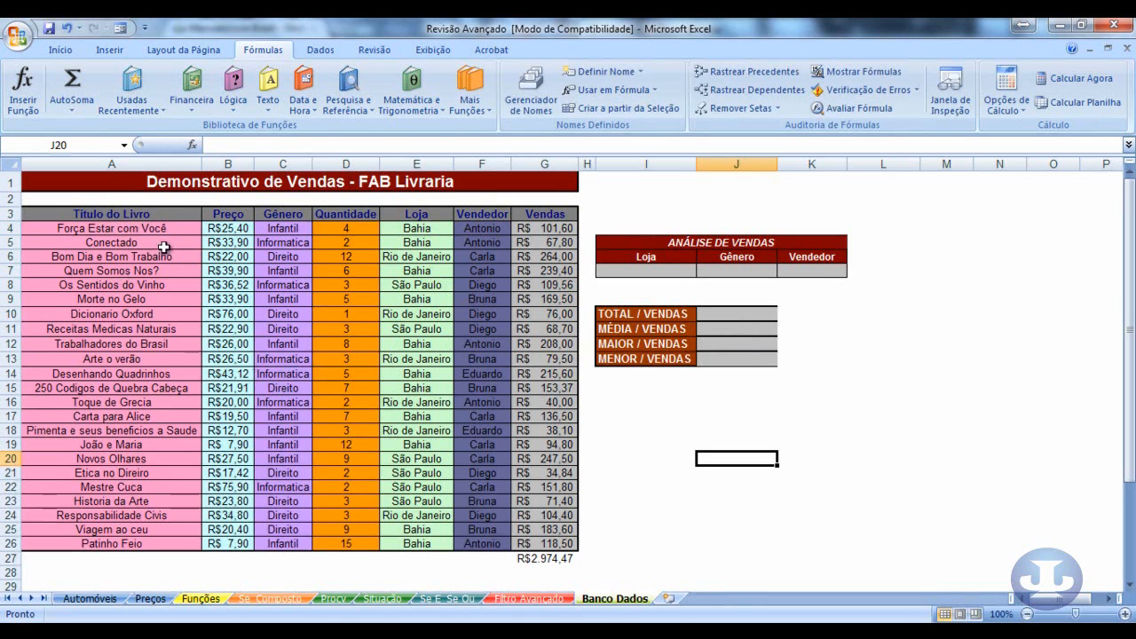
# Step: Name the whole sales table, headers included (A3:G26), as vendas
pyautogui.moveTo(146, 216); pyautogui.dragTo(550, 539)
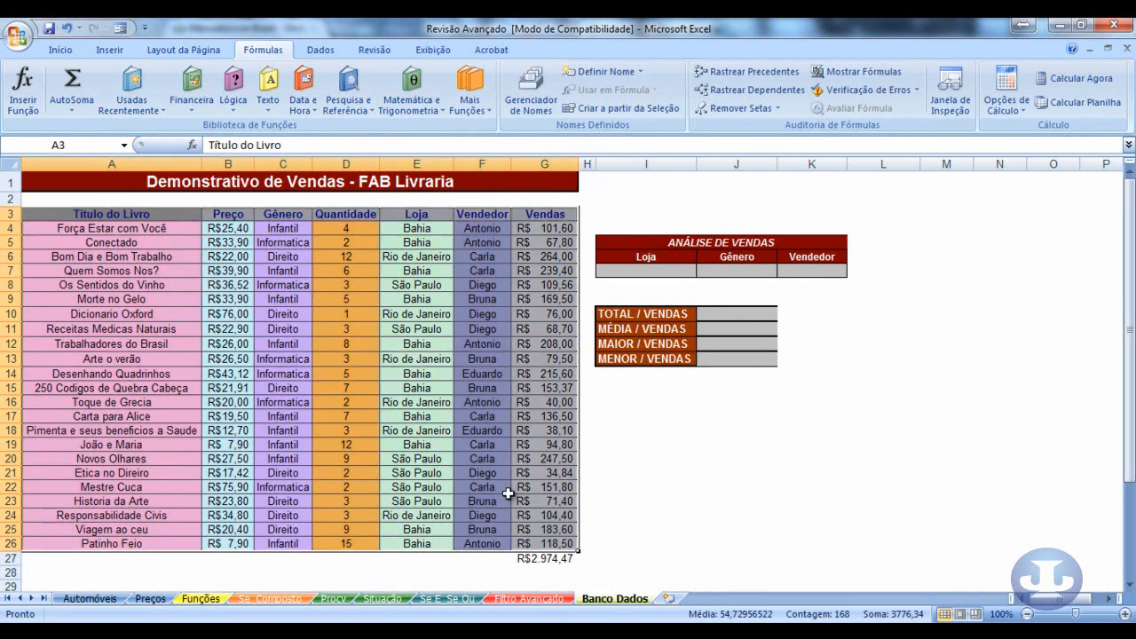
pyautogui.click(65, 146)
pyautogui.write('vendas')
pyautogui.press('Return')
pyautogui.click(705, 431)
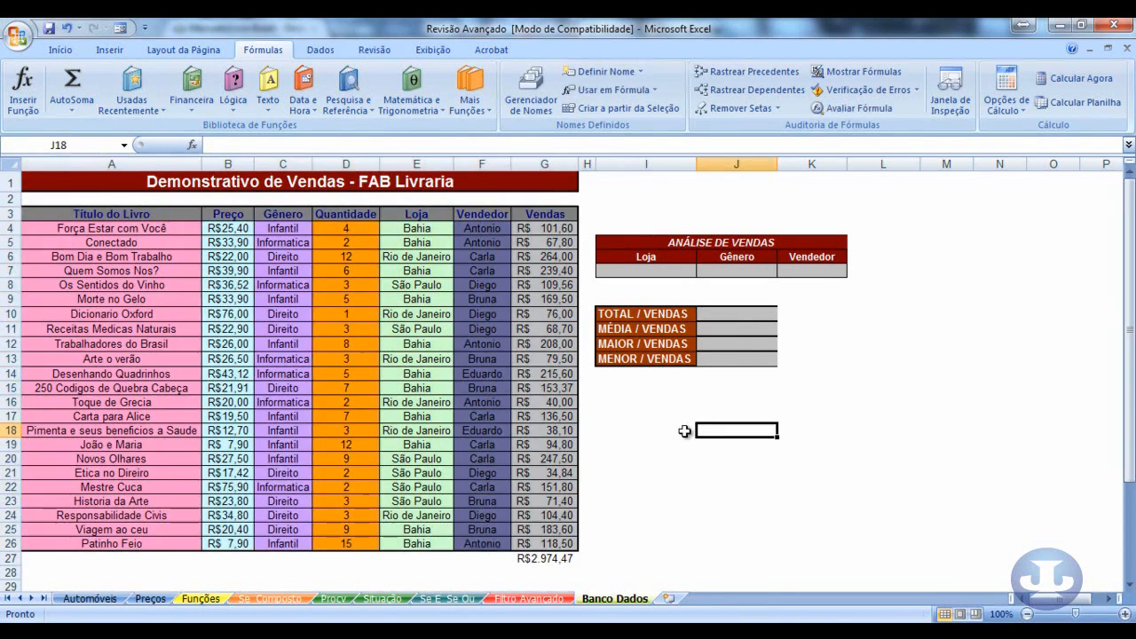
pyautogui.click(721, 313)
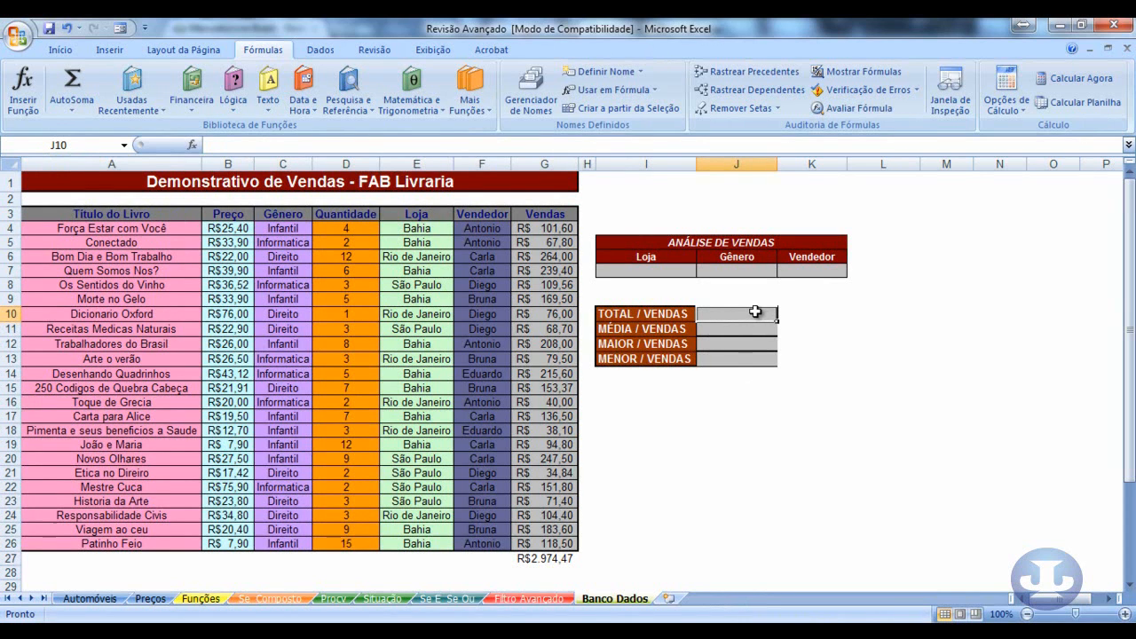
pyautogui.moveTo(545, 229); pyautogui.dragTo(558, 542)
pyautogui.click(709, 318)
pyautogui.moveTo(556, 244); pyautogui.dragTo(577, 348)
# Step: Start a BDSOMA formula in the TOTAL / VENDAS cell J10
pyautogui.click(735, 314)
pyautogui.write('=')
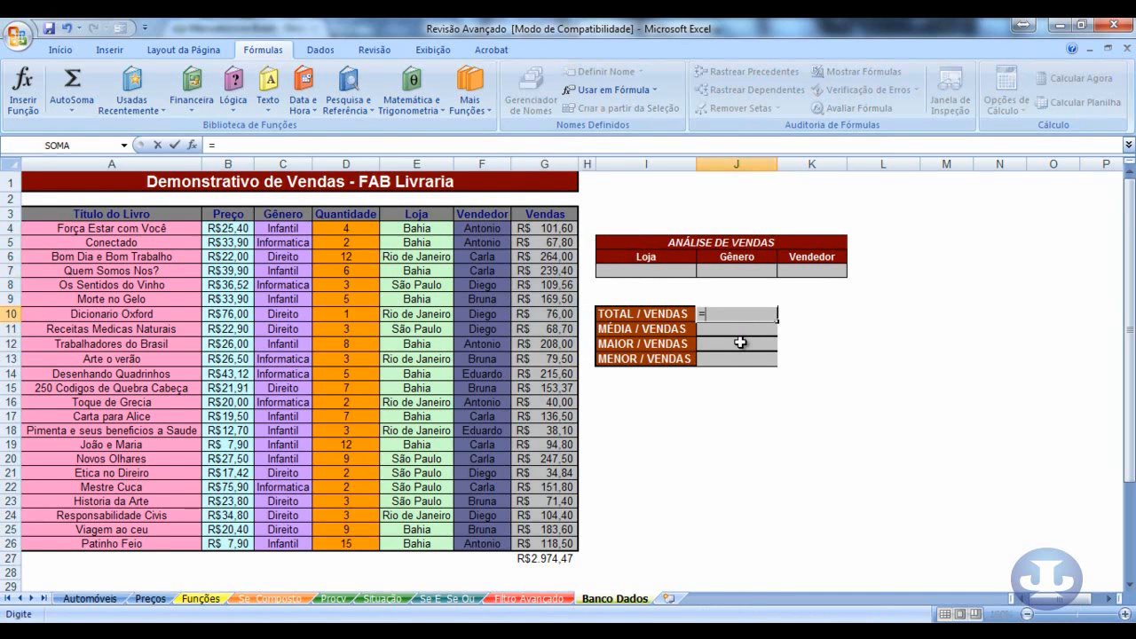
pyautogui.write('bd')
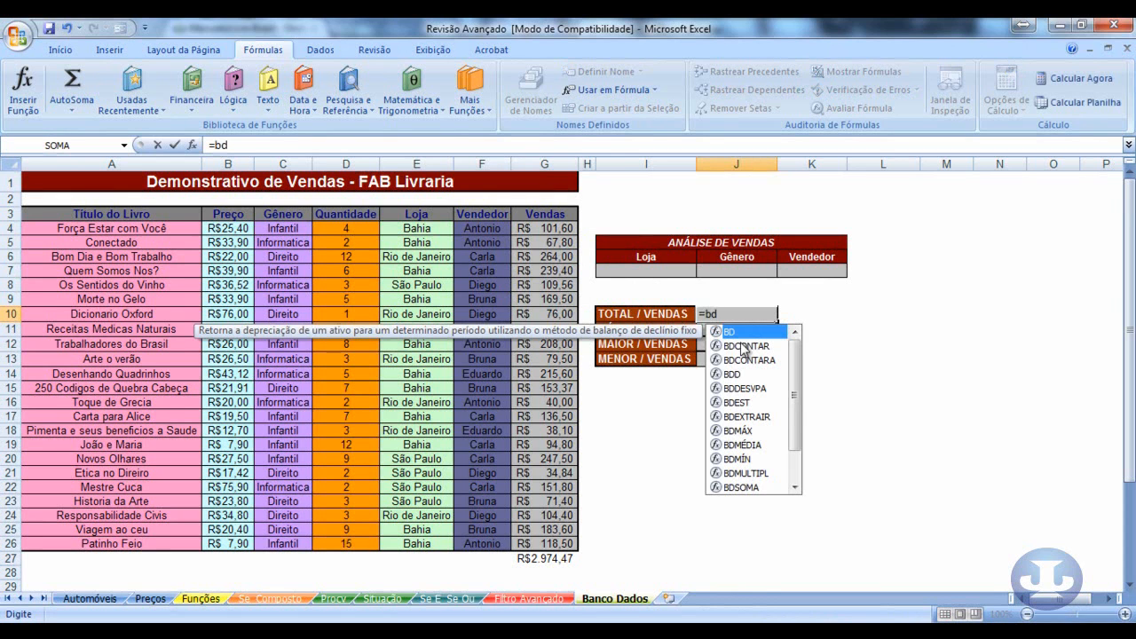
pyautogui.write('soma')
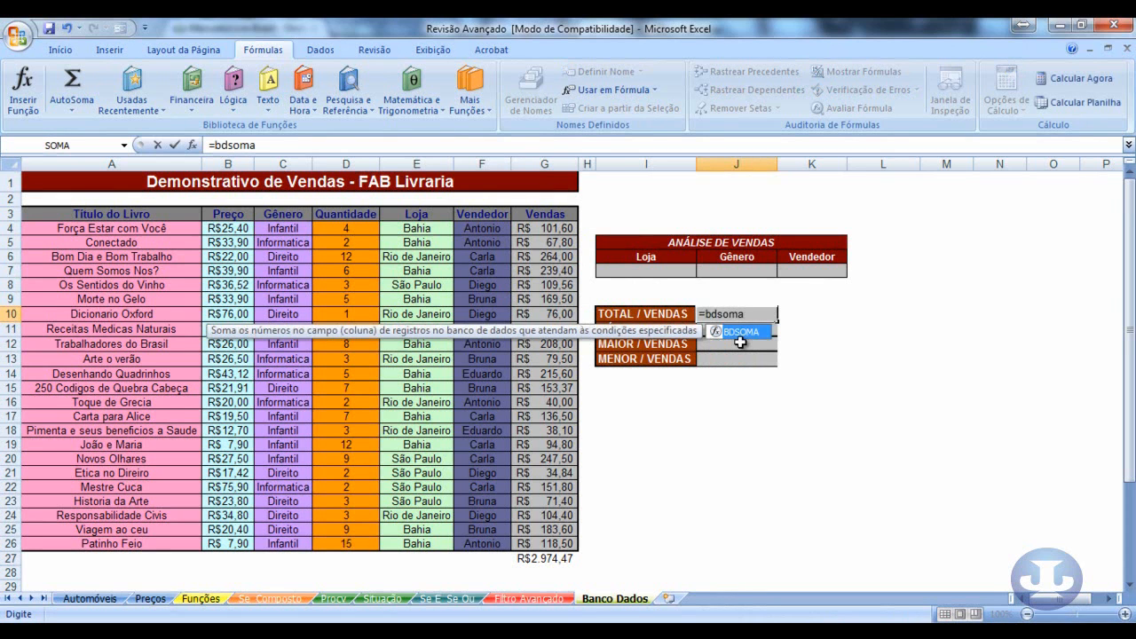
pyautogui.write('(')
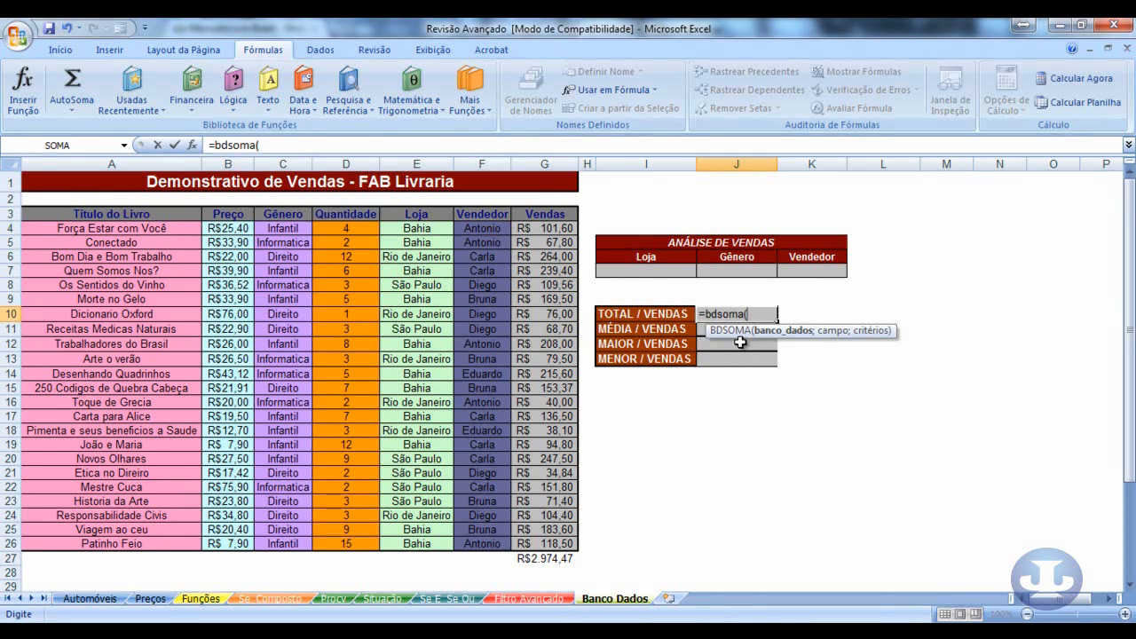
# Step: Enter the range a3:g26 as the database argument of the BDSOMA formula
pyautogui.write('a')
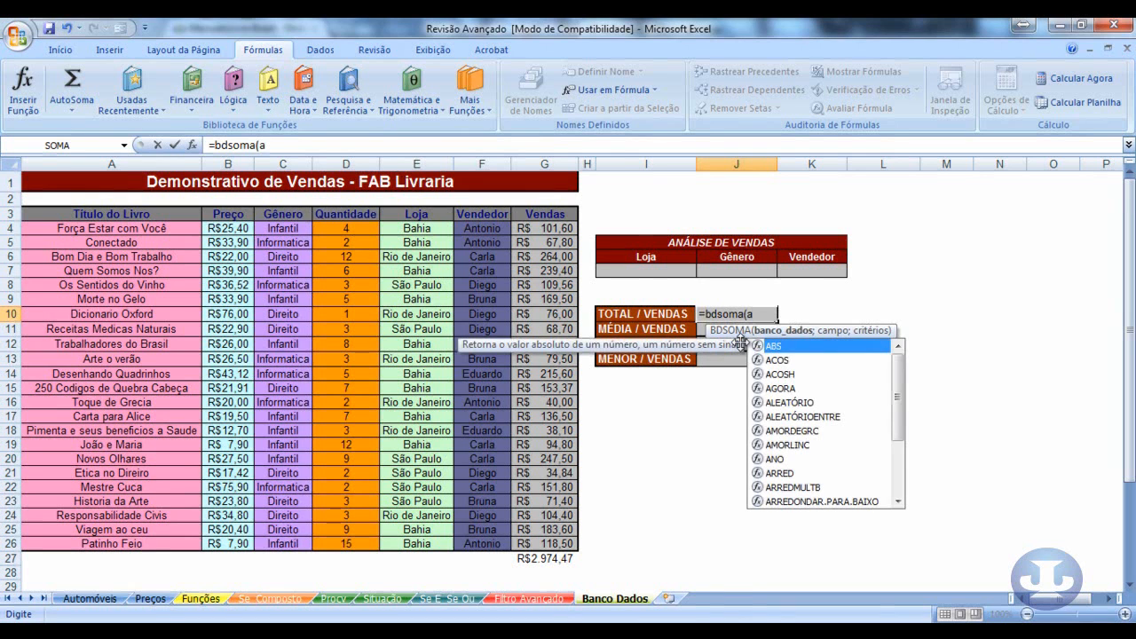
pyautogui.write('3')
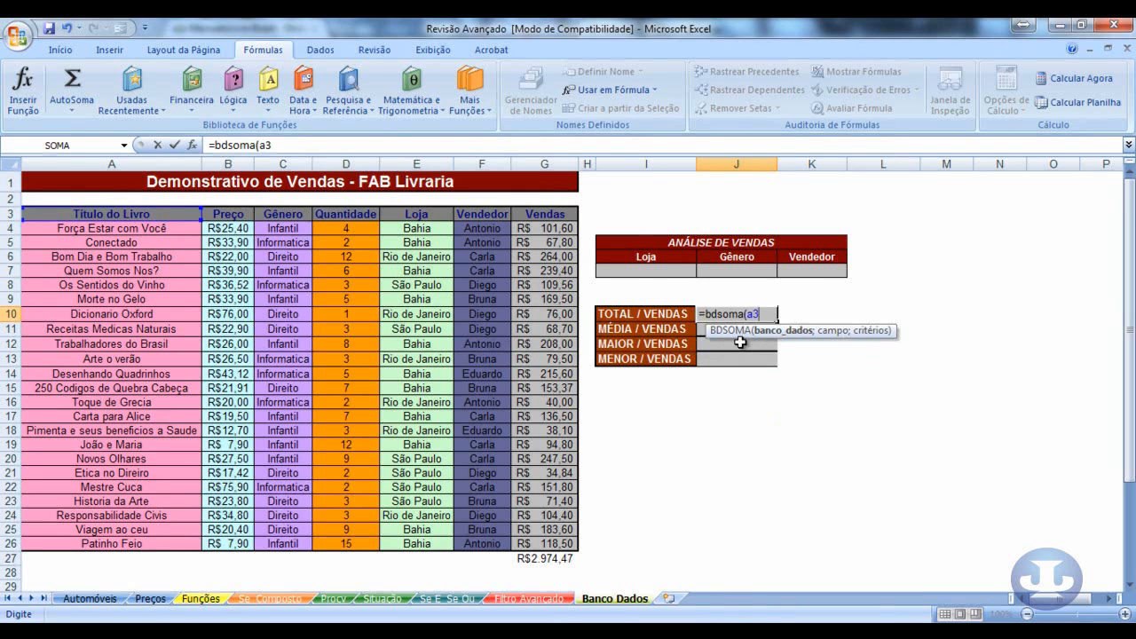
pyautogui.write(':')
pyautogui.write('g26')
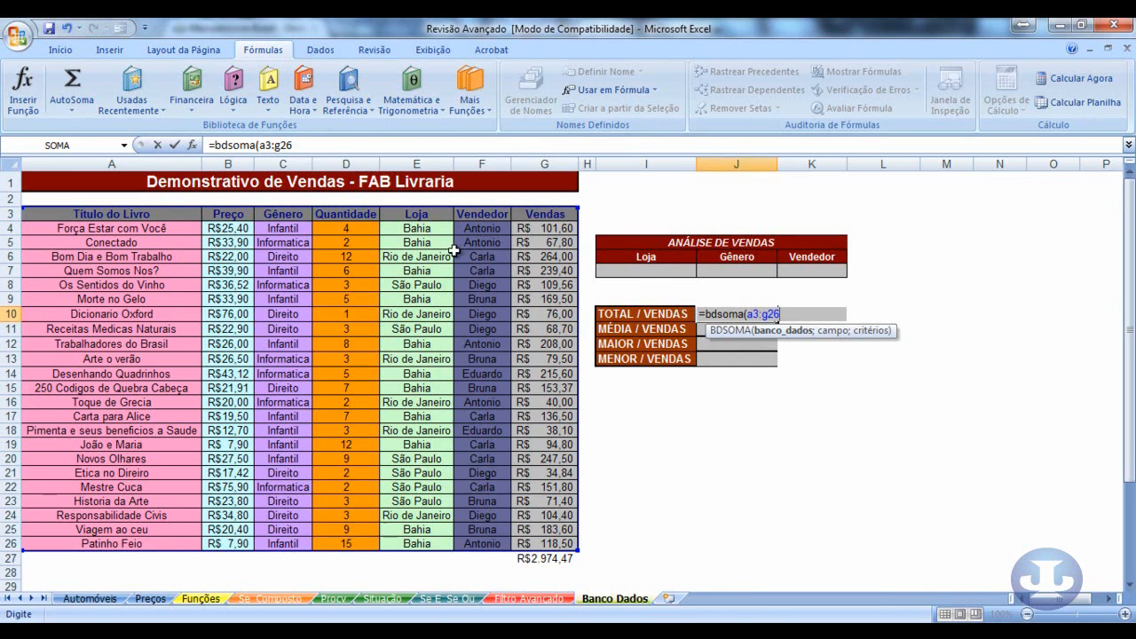
# Step: Examine the sheet areas beyond and below the sales table while the BDSOMA formula is open
pyautogui.moveTo(1054, 603); pyautogui.dragTo(1091, 603)
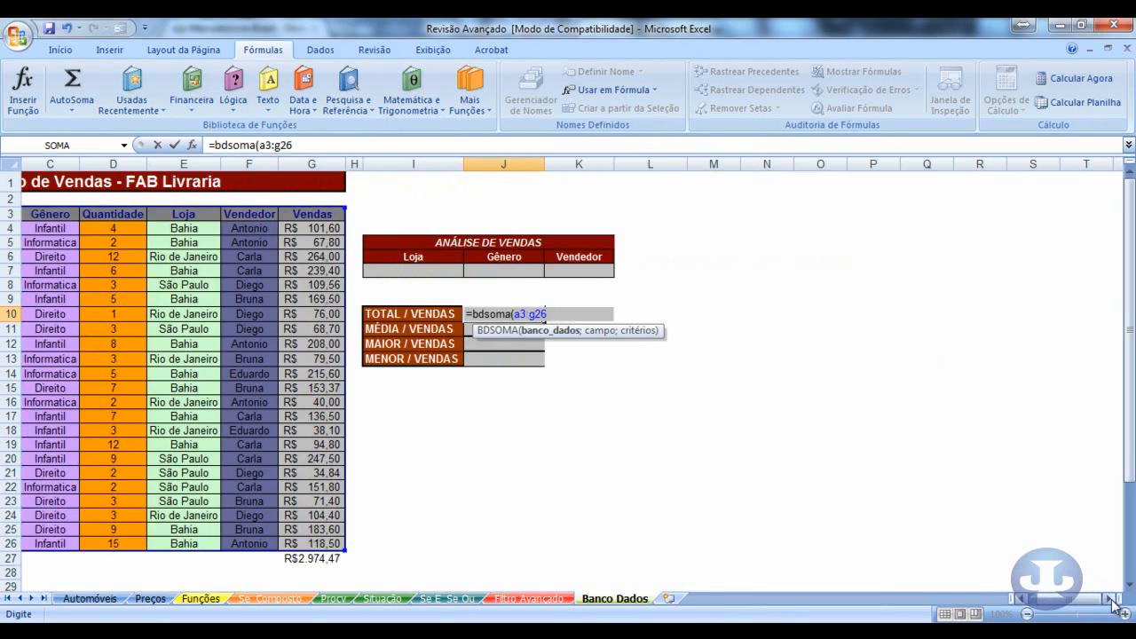
pyautogui.click(1110, 600)
pyautogui.click(1110, 600)
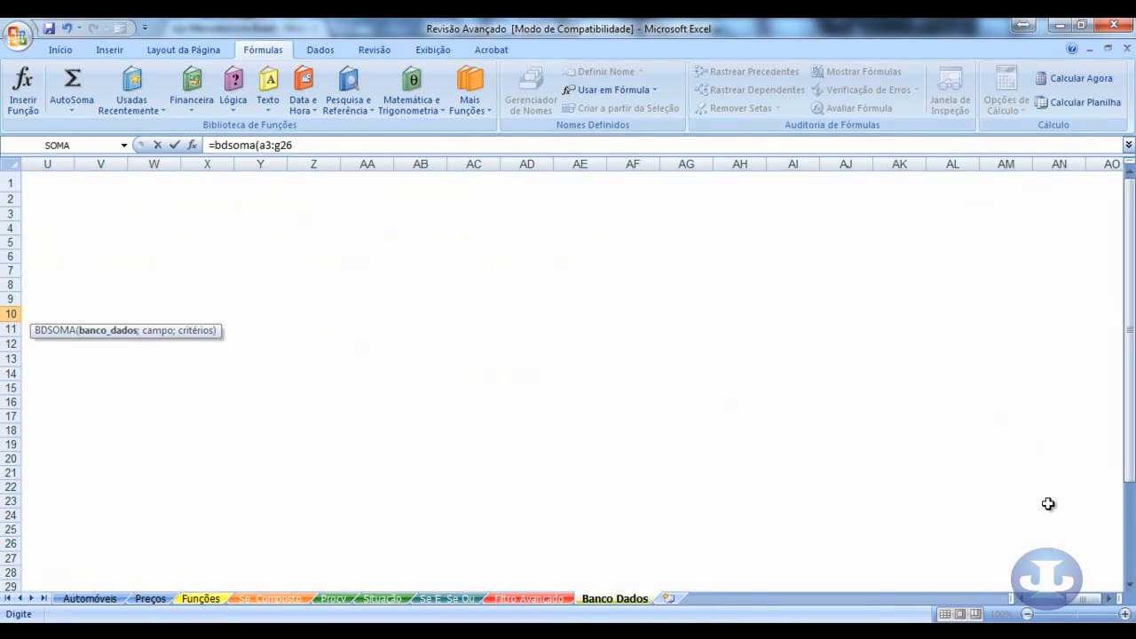
pyautogui.click(1021, 601)
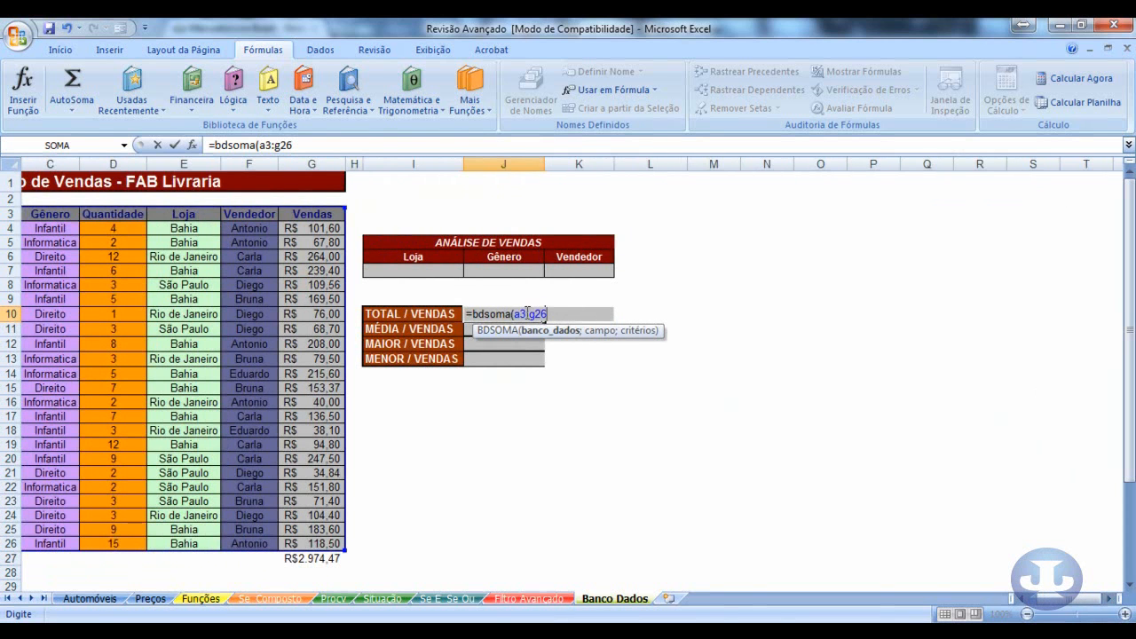
pyautogui.scroll(-20, 560, 388)
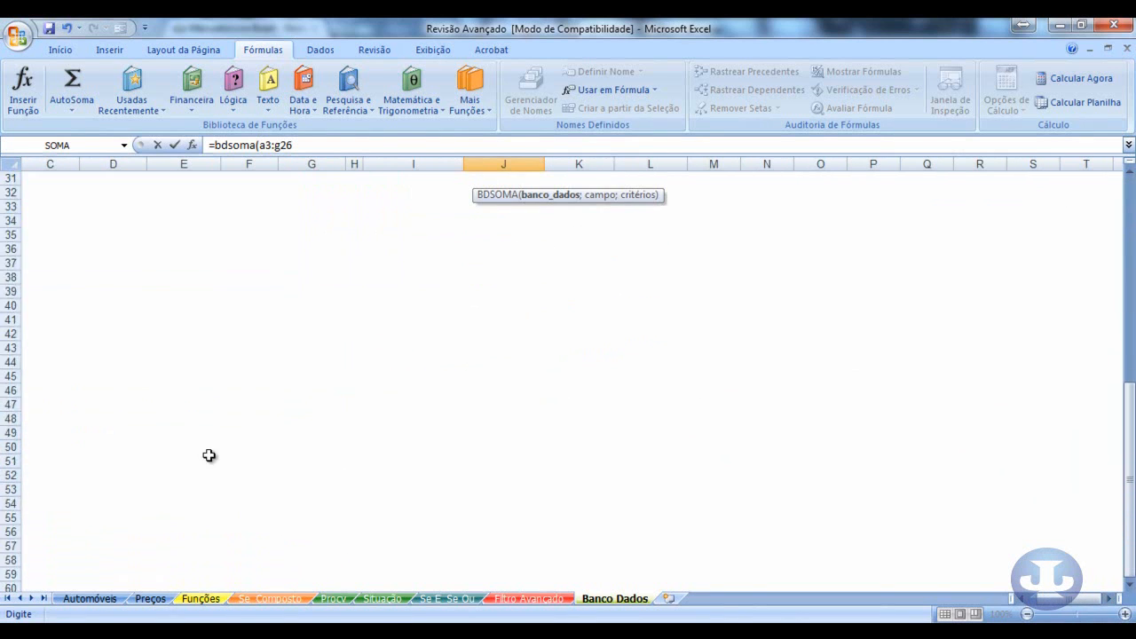
pyautogui.scroll(-7, 169, 448)
pyautogui.scroll(20, 333, 431)
pyautogui.scroll(17, 352, 430)
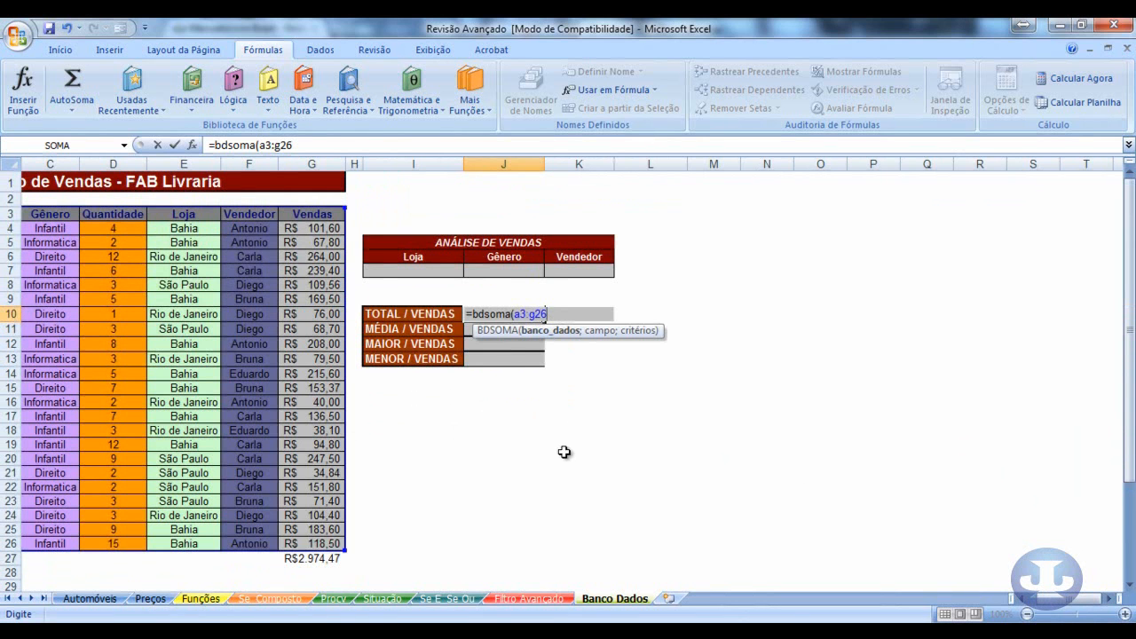
# Step: Replace the typed cell range in the BDSOMA formula with the named range vendas
pyautogui.press('BackSpace')
pyautogui.press('BackSpace')
pyautogui.press('BackSpace')
pyautogui.press('BackSpace')
pyautogui.press('BackSpace')
pyautogui.press('BackSpace')
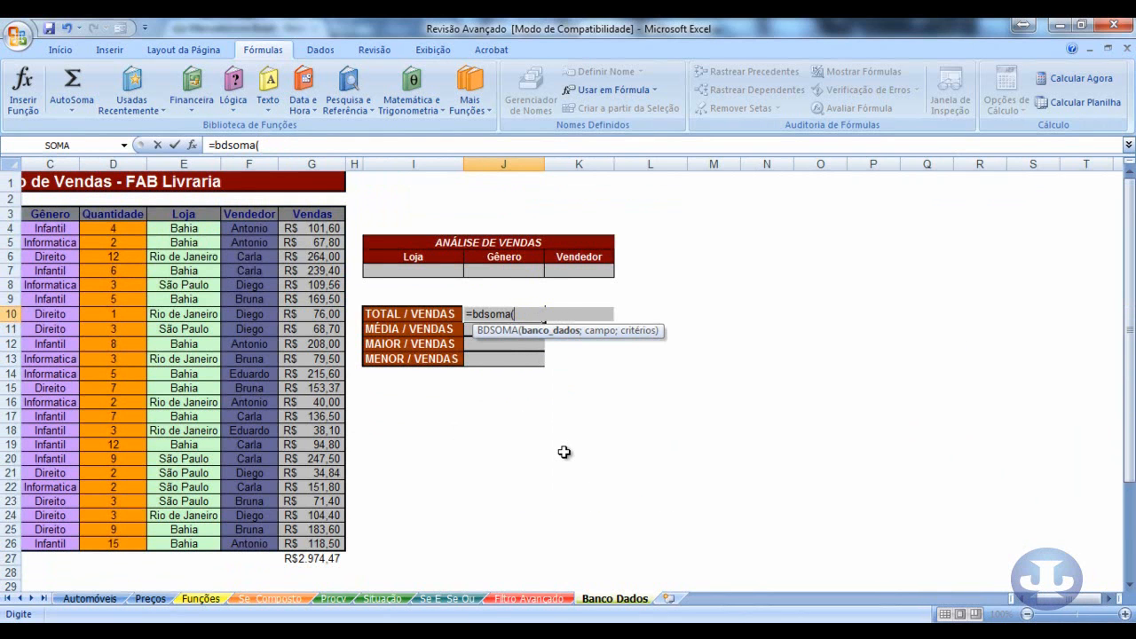
pyautogui.write('vendas')
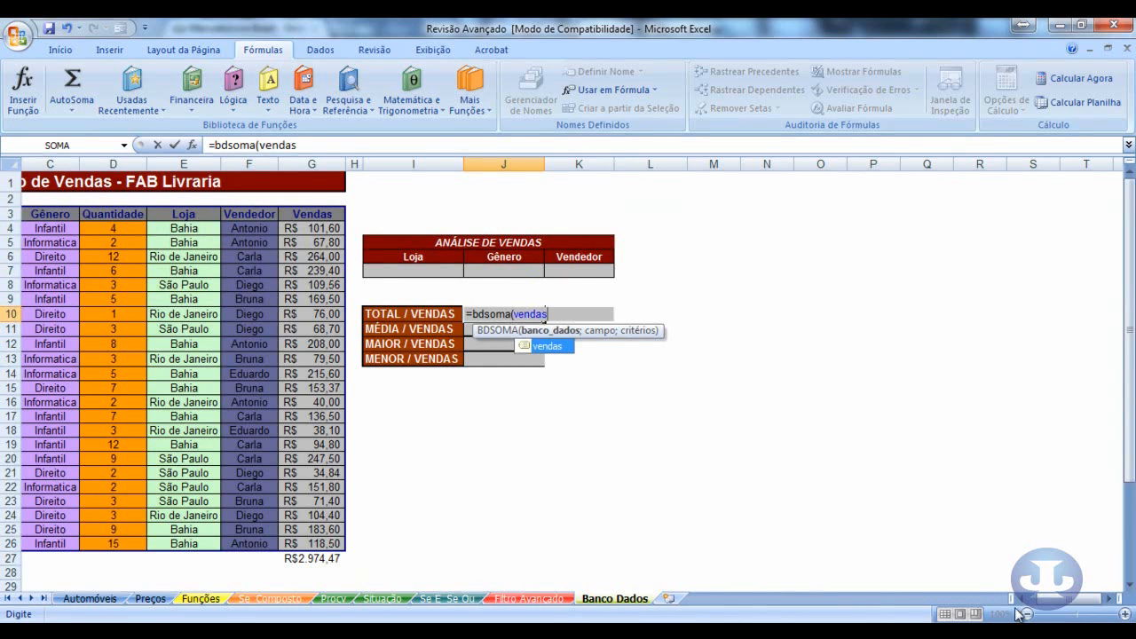
pyautogui.moveTo(1045, 601); pyautogui.dragTo(1034, 602)
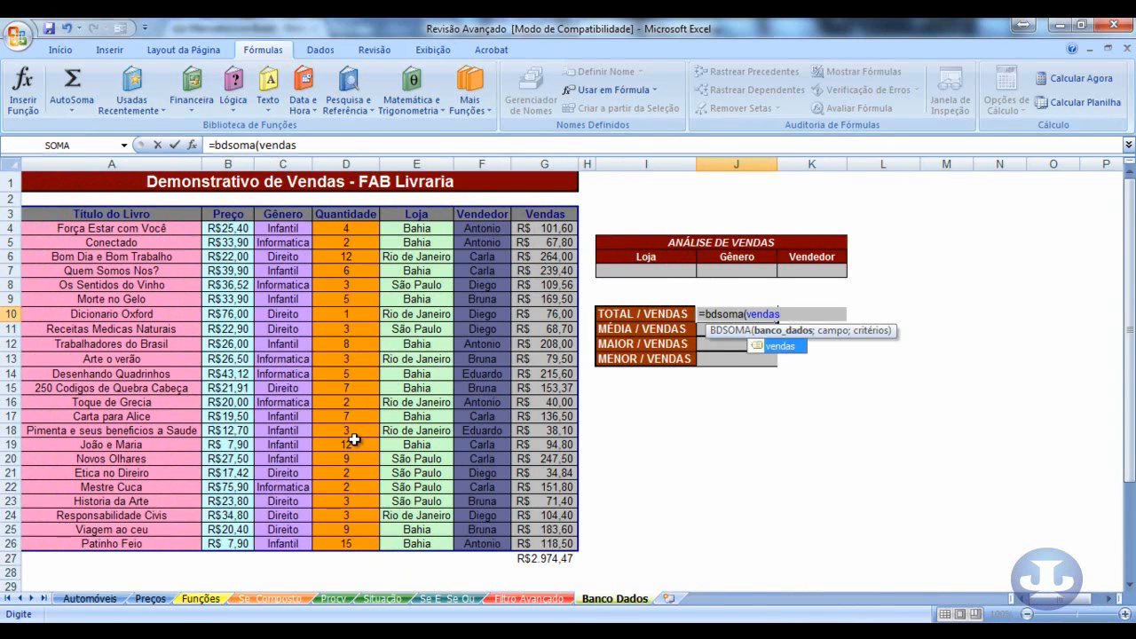
# Step: Complete the BDSOMA formula in J10 with field 7 and criteria G4:G26, and check it against the Vendas column
pyautogui.write(';')
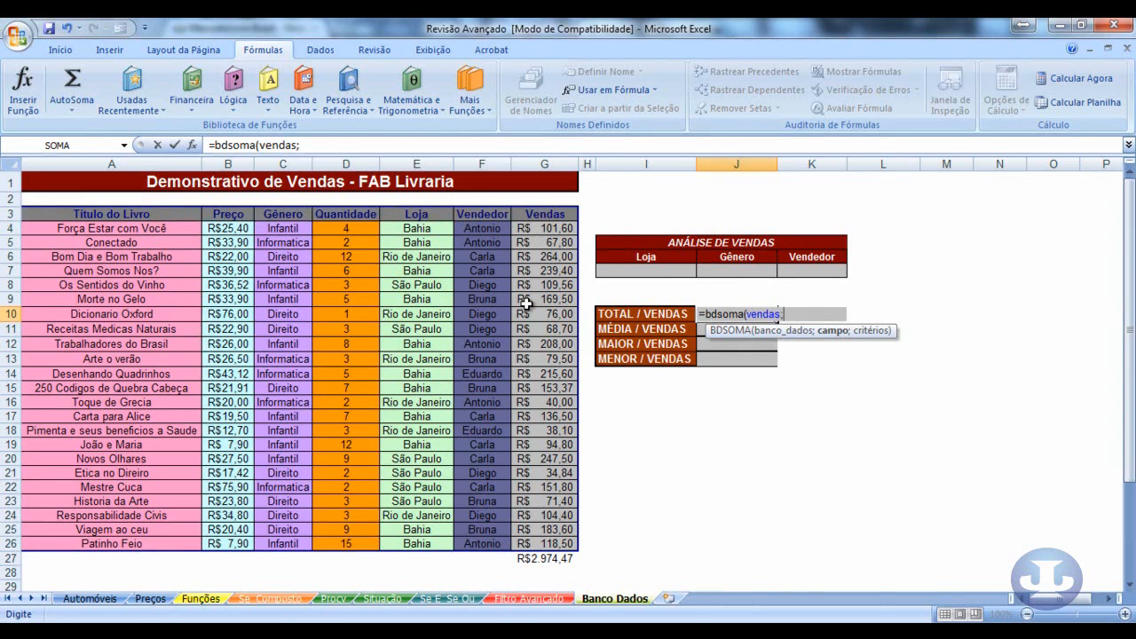
pyautogui.write('7;')
pyautogui.click(553, 228)
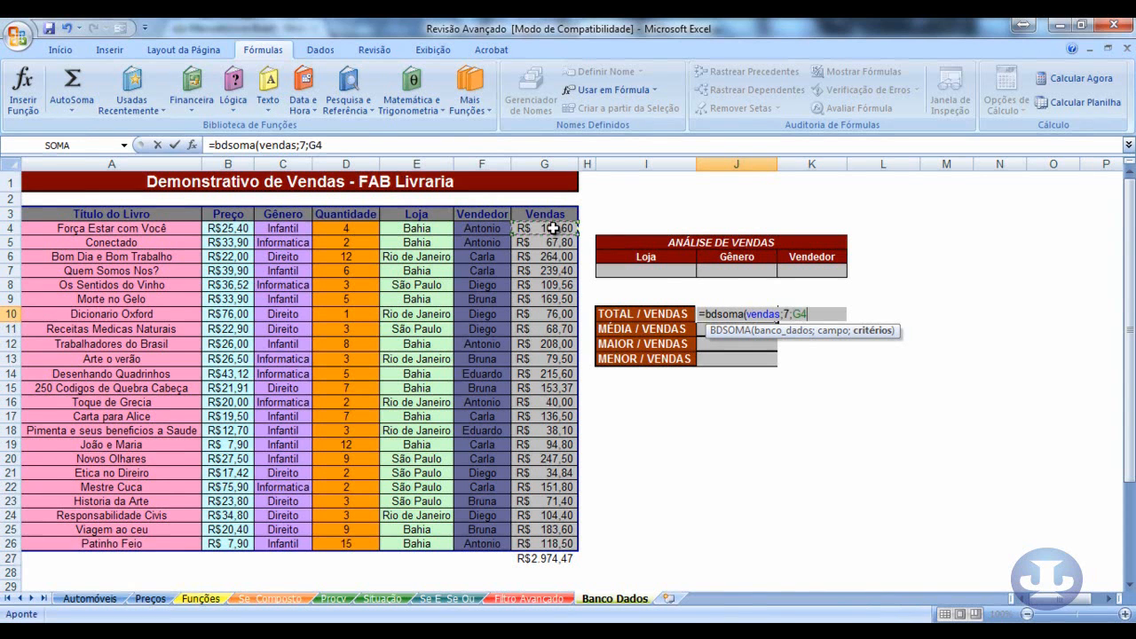
pyautogui.moveTo(553, 228); pyautogui.dragTo(550, 543)
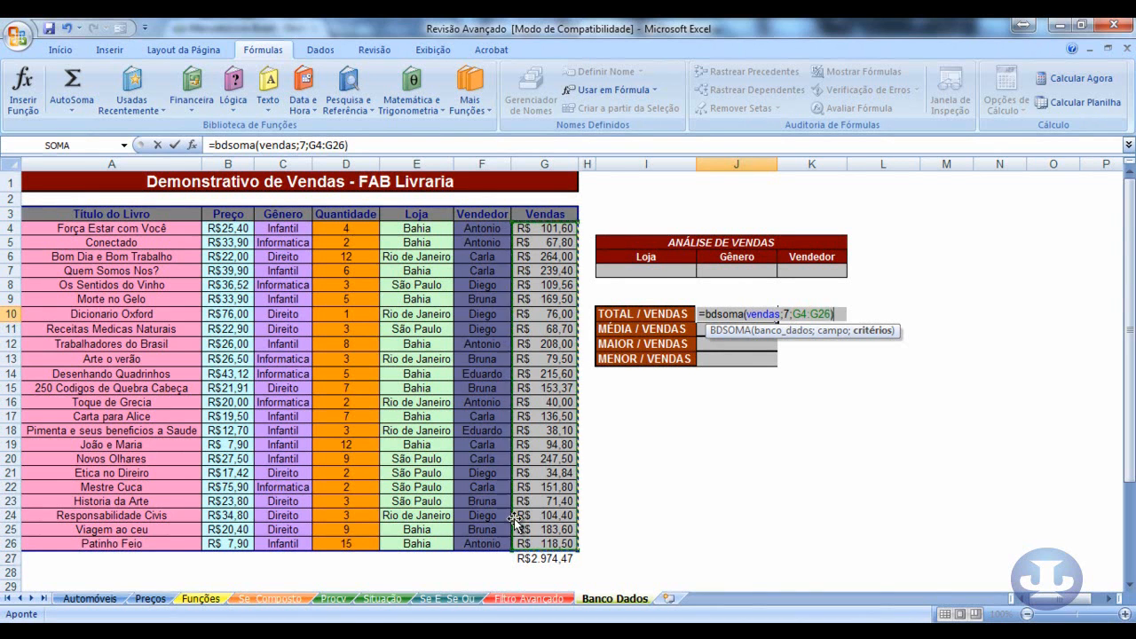
pyautogui.write(')')
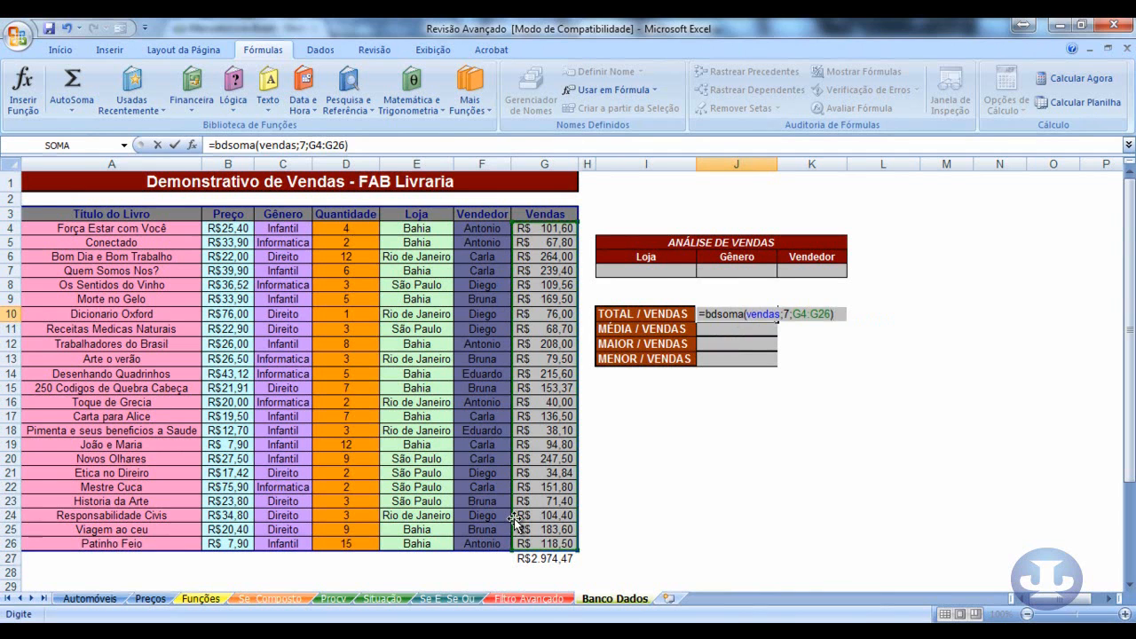
pyautogui.press('Return')
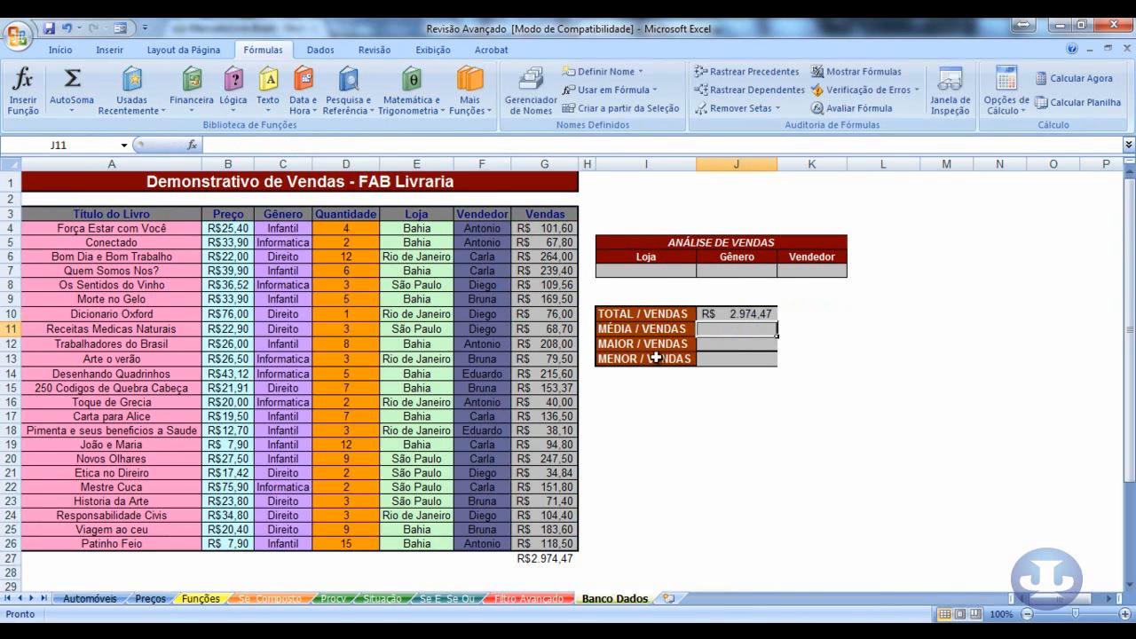
pyautogui.click(724, 316)
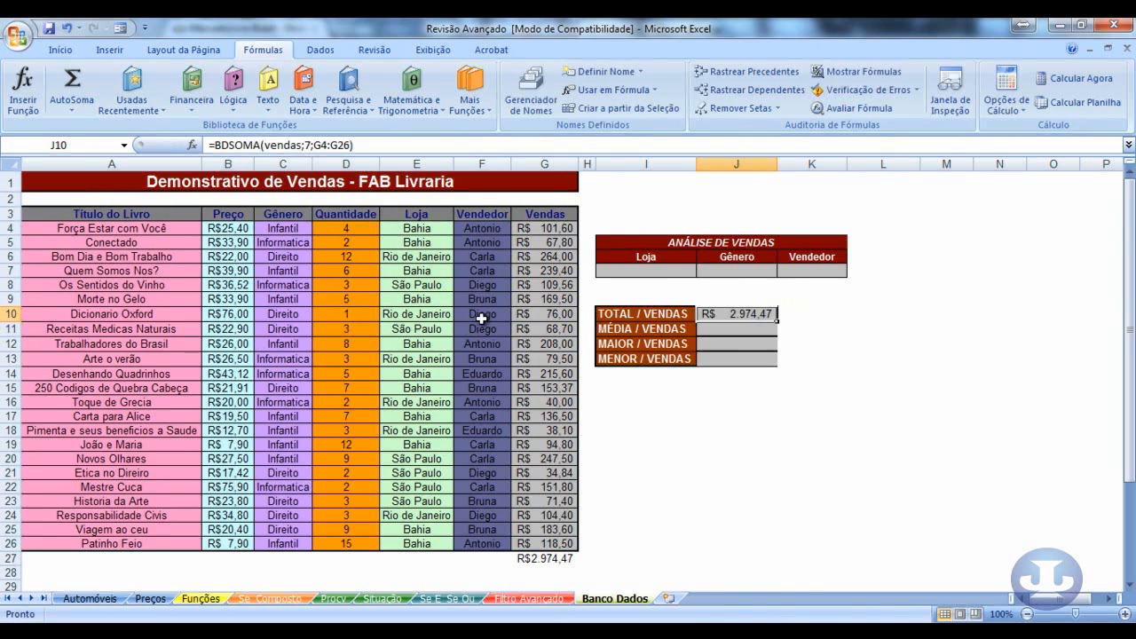
pyautogui.moveTo(541, 228); pyautogui.dragTo(535, 540)
# Step: Try to enter a BD formula in the MÉDIA / VENDAS cell J11 with the arguments vendas, 7 and G4:G26
pyautogui.click(712, 330)
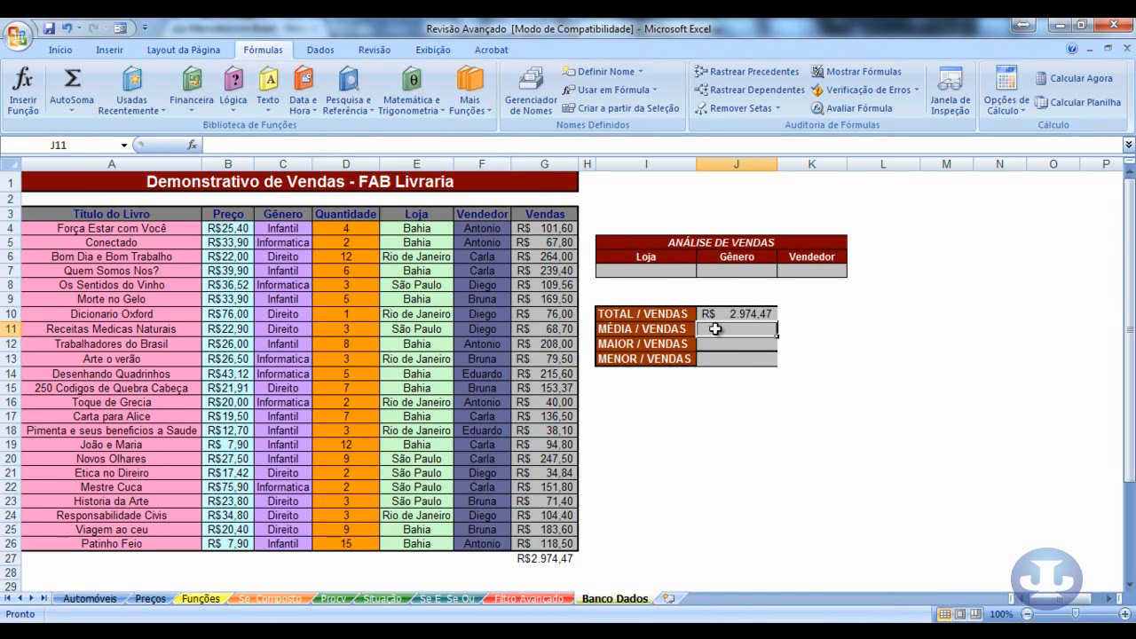
pyautogui.write('=b')
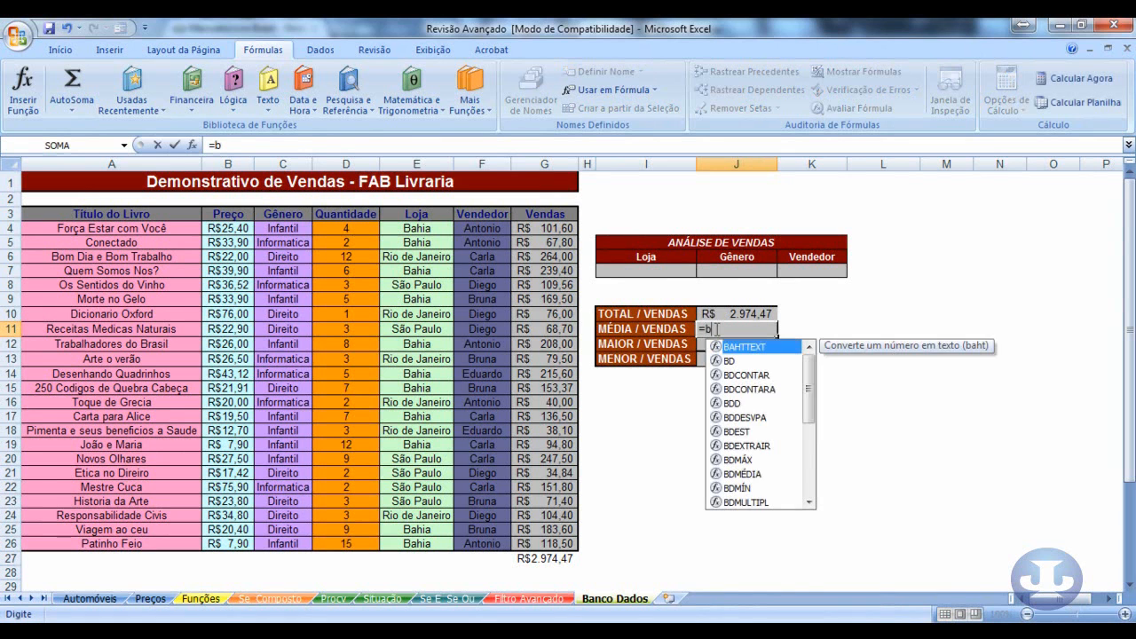
pyautogui.write('d(')
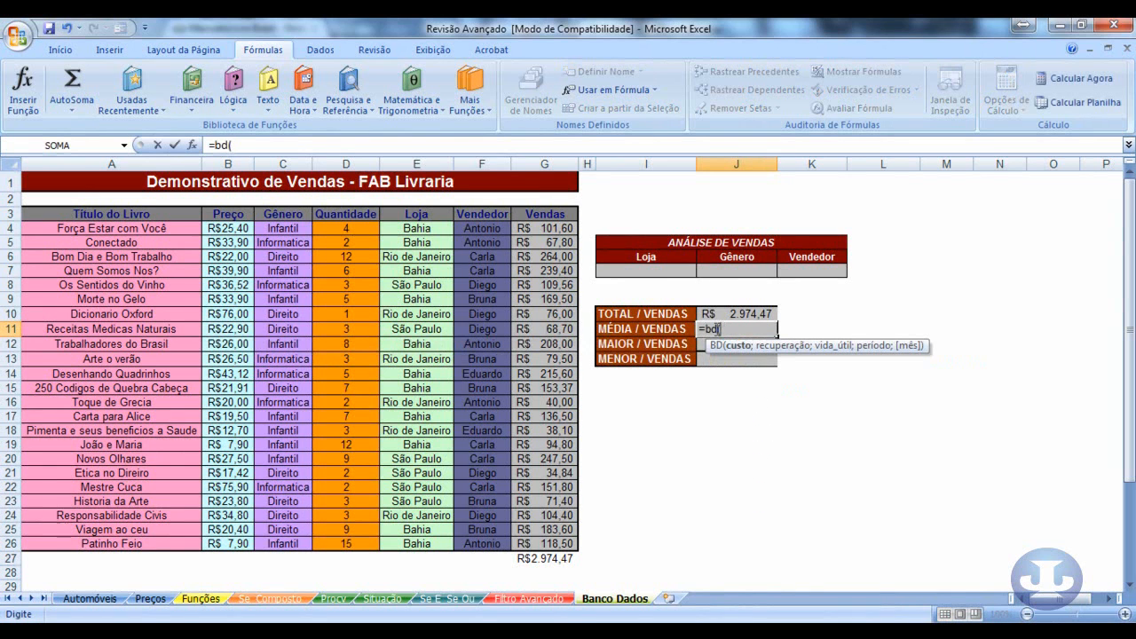
pyautogui.write('v')
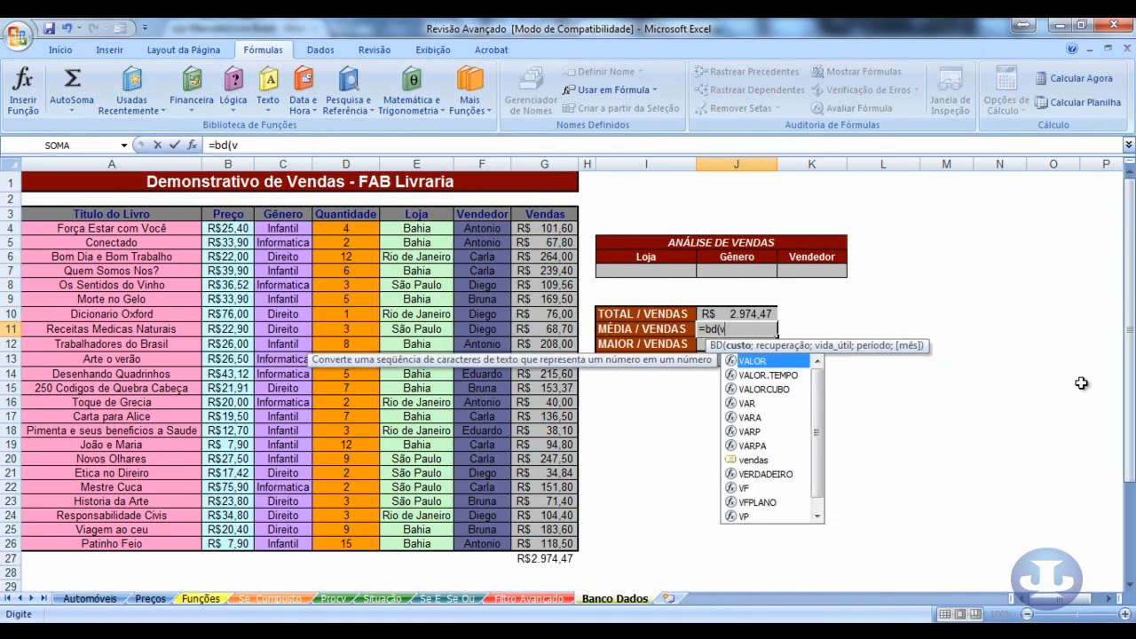
pyautogui.write('endas')
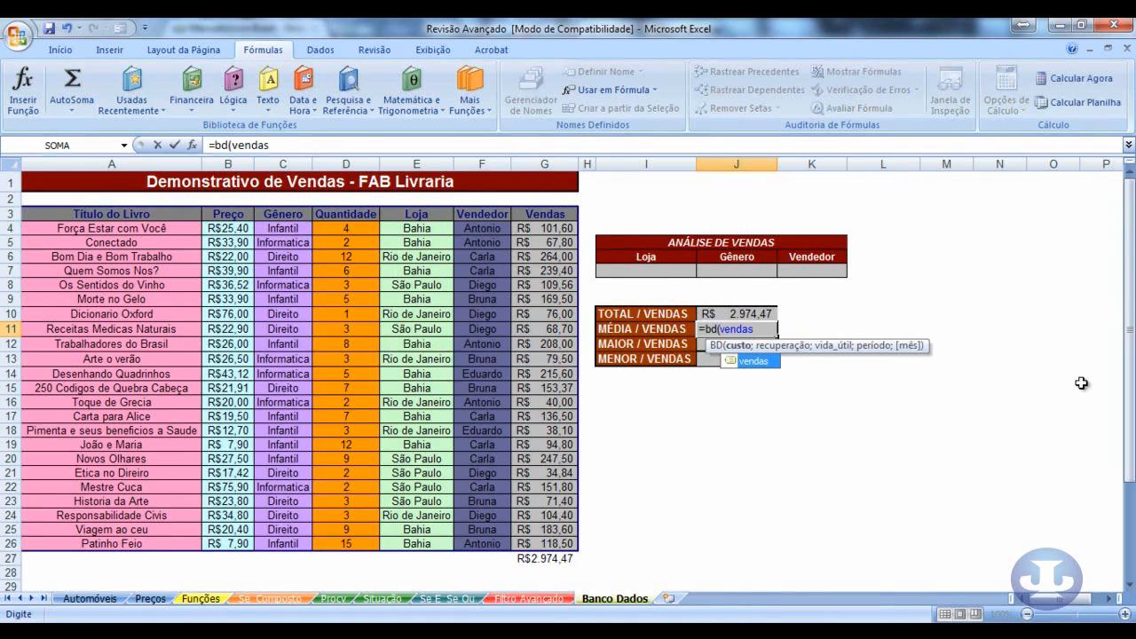
pyautogui.write(';7')
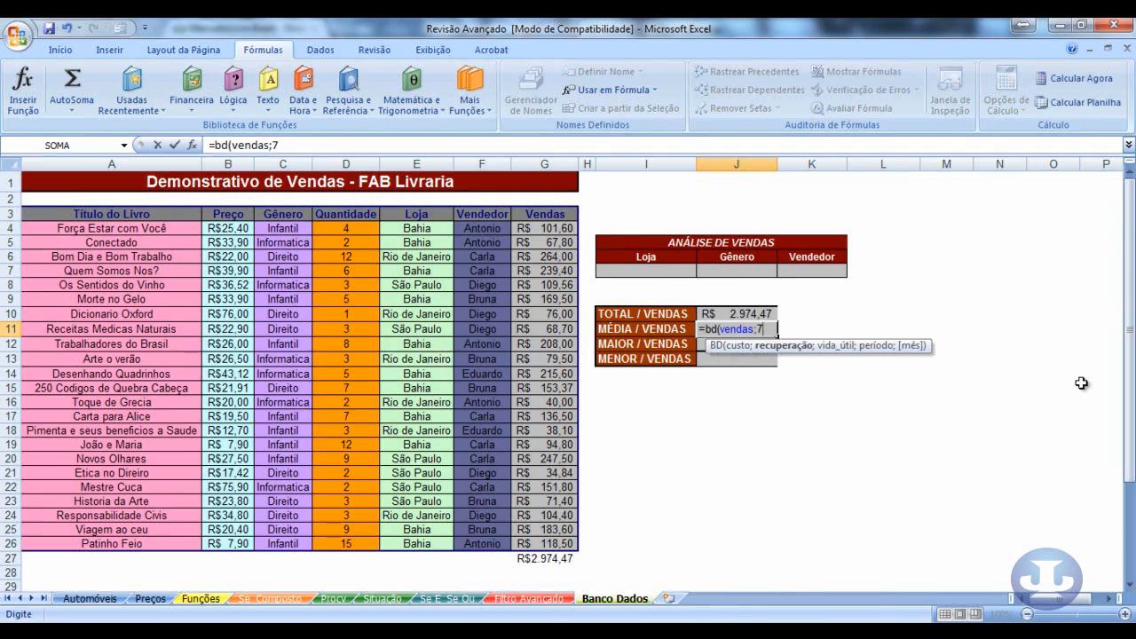
pyautogui.write(';')
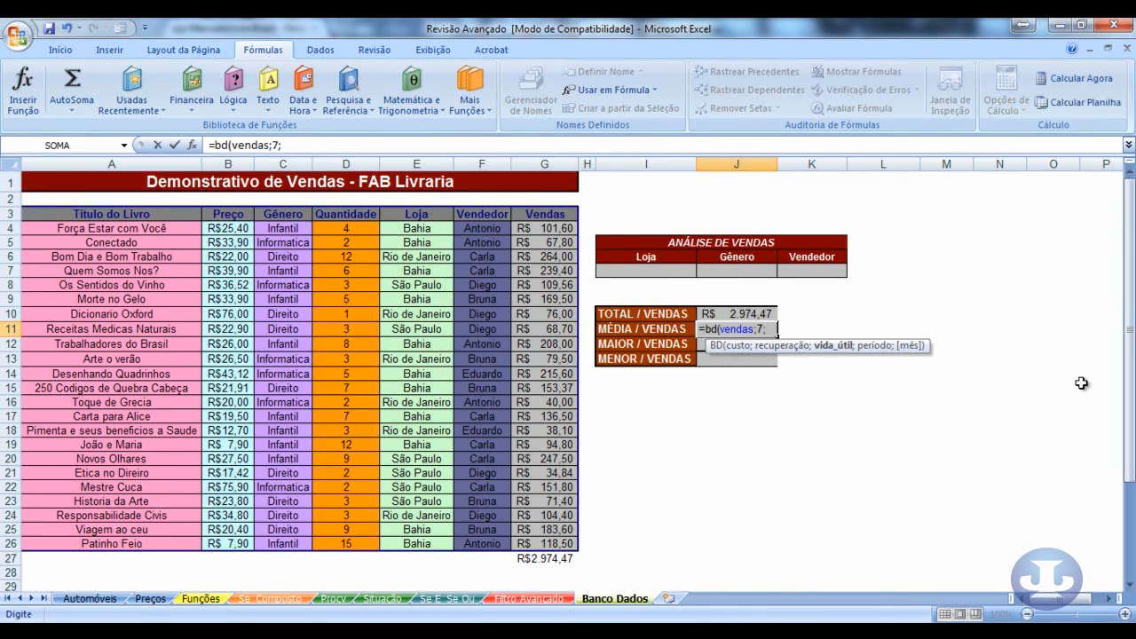
pyautogui.moveTo(555, 228); pyautogui.dragTo(550, 541)
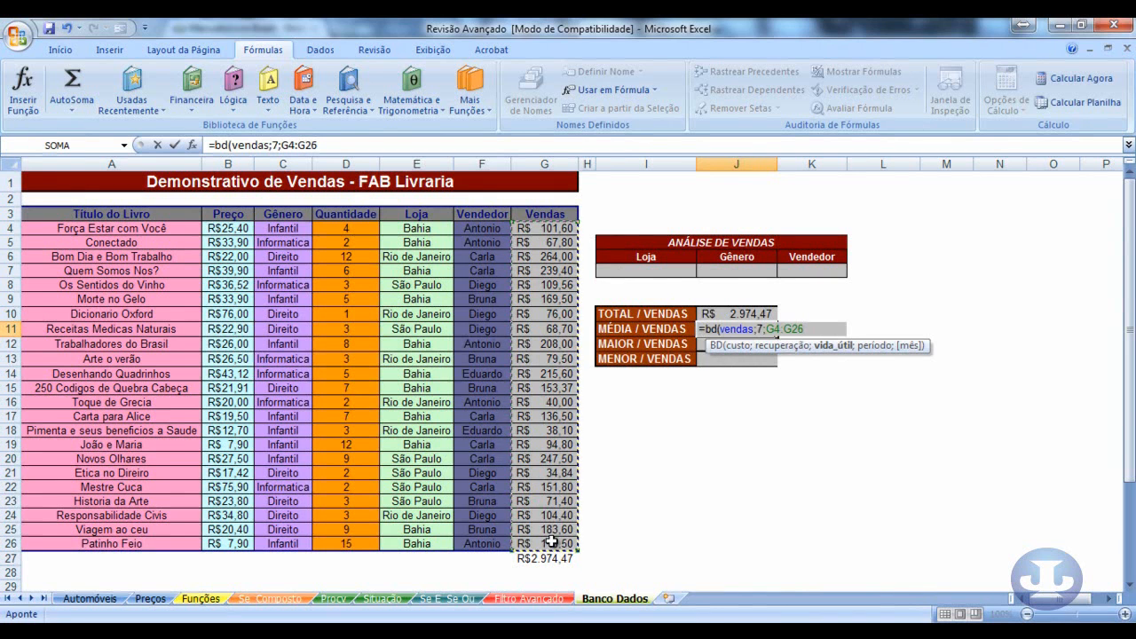
pyautogui.press('Return')
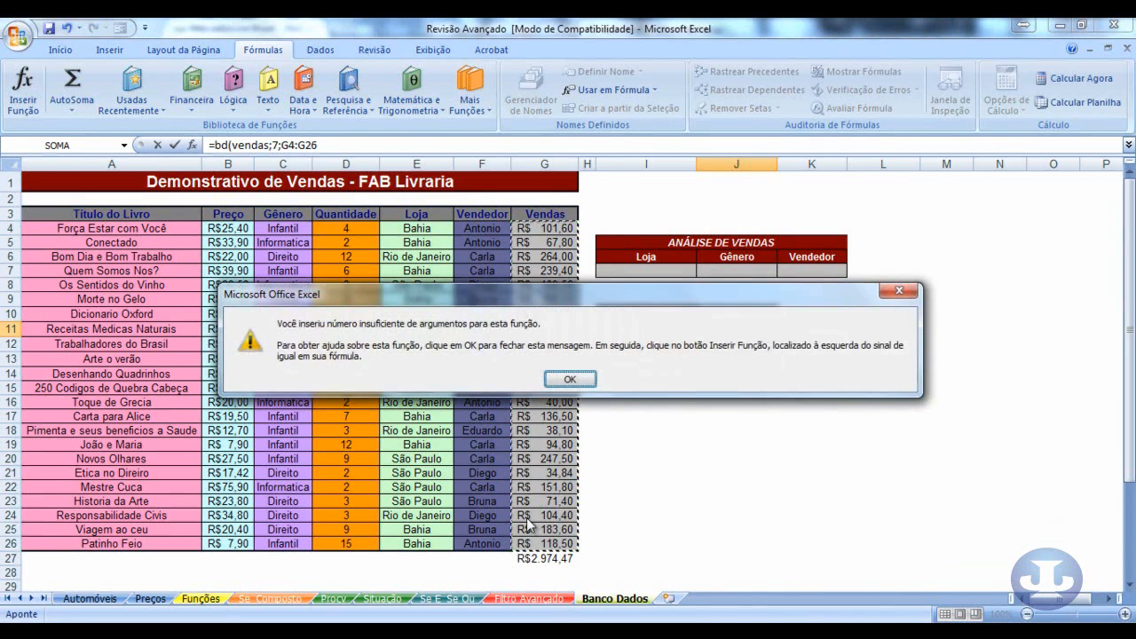
pyautogui.click(567, 378)
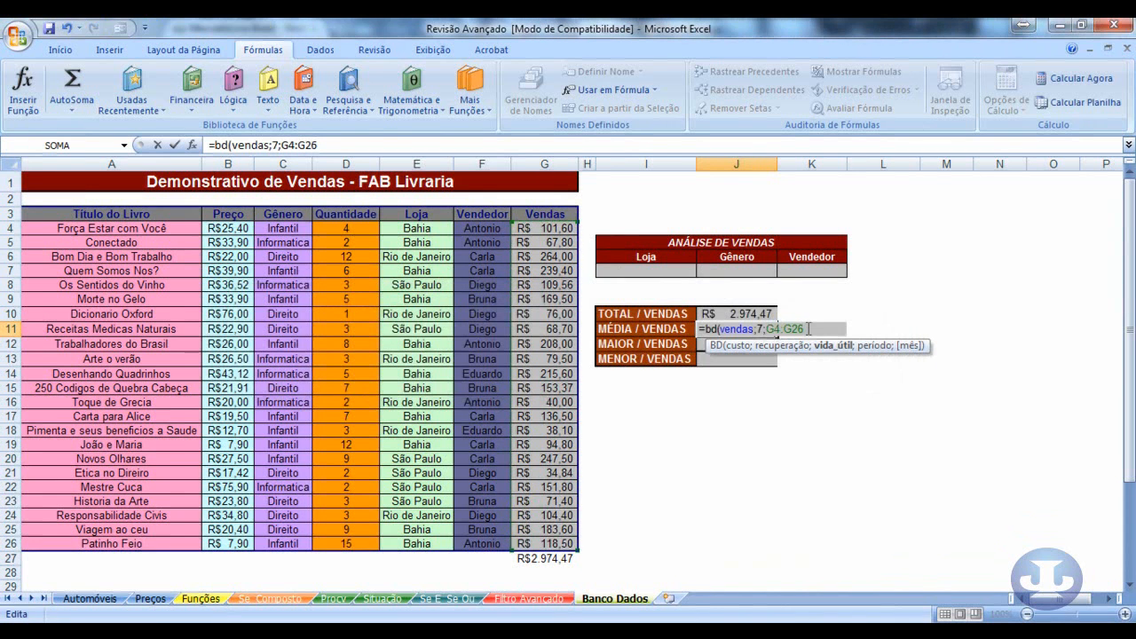
# Step: Close the parenthesis of the BD formula in J11 and try to enter it again
pyautogui.write(')')
pyautogui.press('Return')
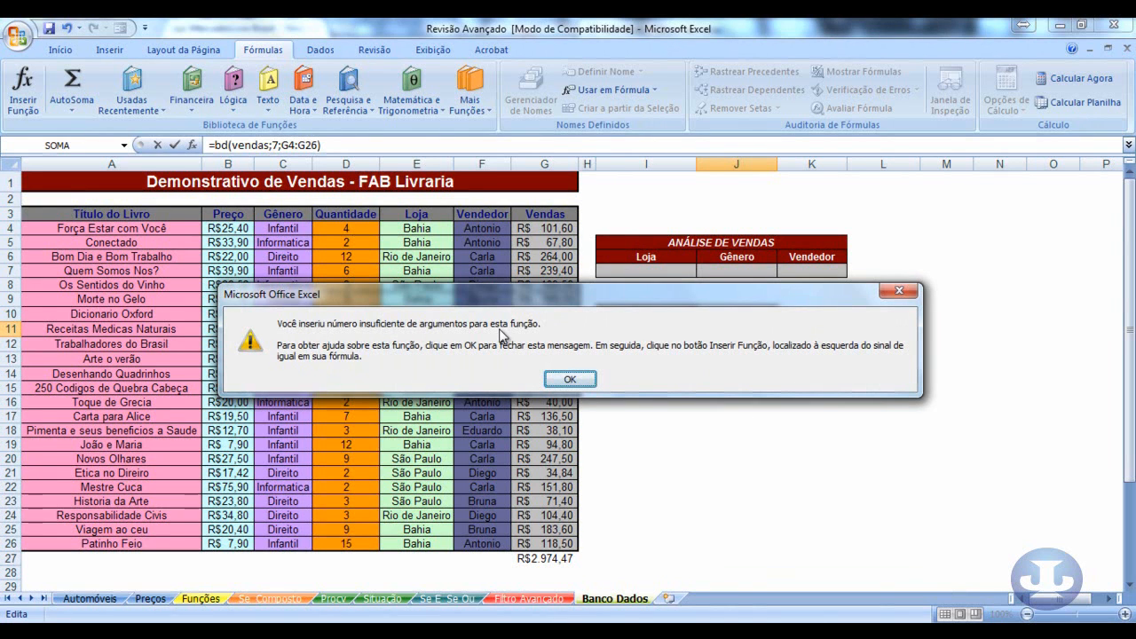
pyautogui.moveTo(556, 300); pyautogui.dragTo(553, 368)
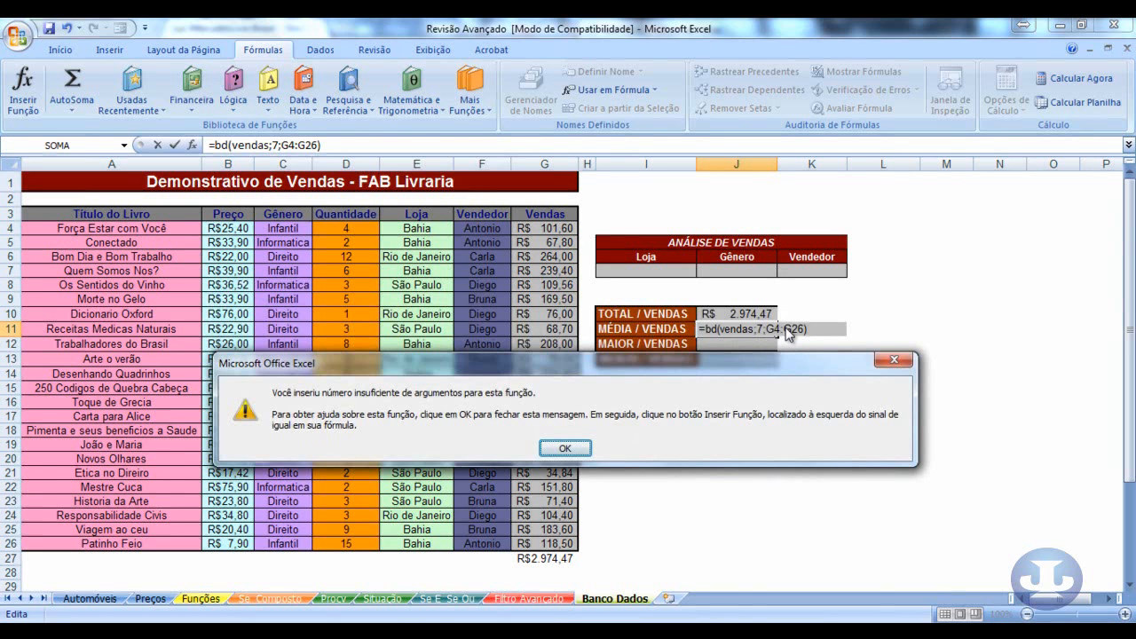
pyautogui.click(567, 448)
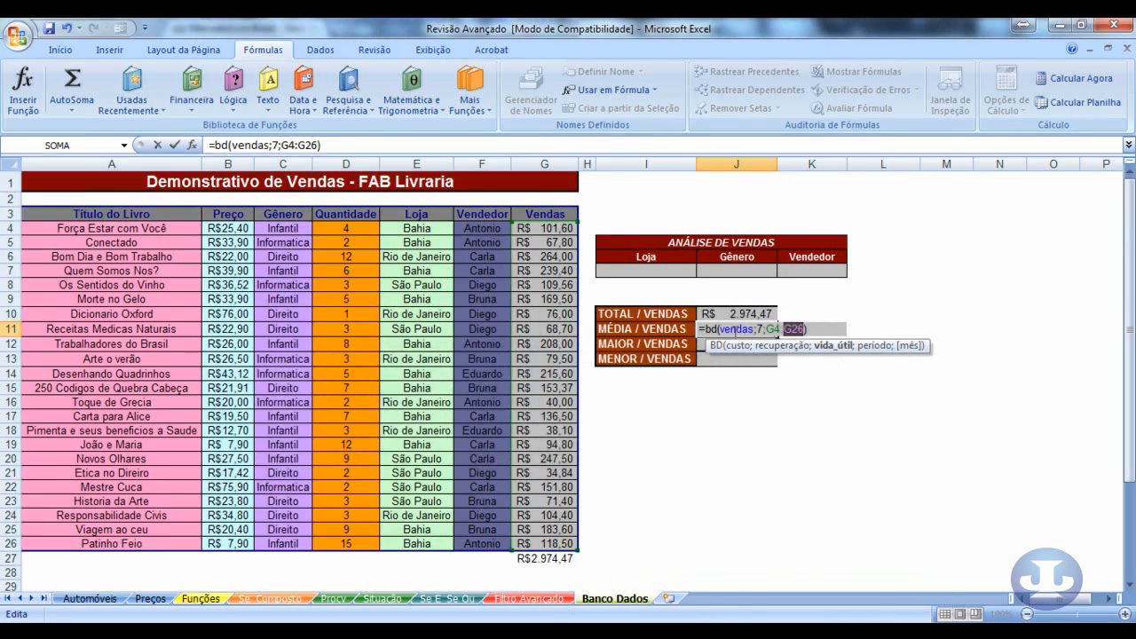
# Step: Correct the function name in the J11 formula to BDMÉDIA, enter it and review the resulting formula
pyautogui.click(719, 329)
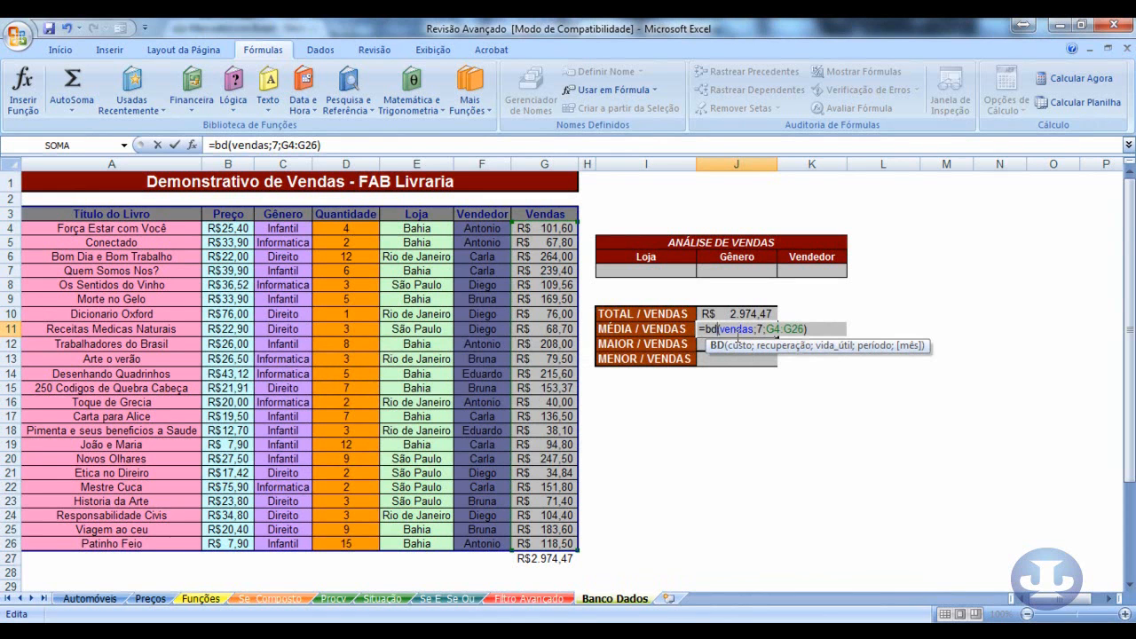
pyautogui.write('m')
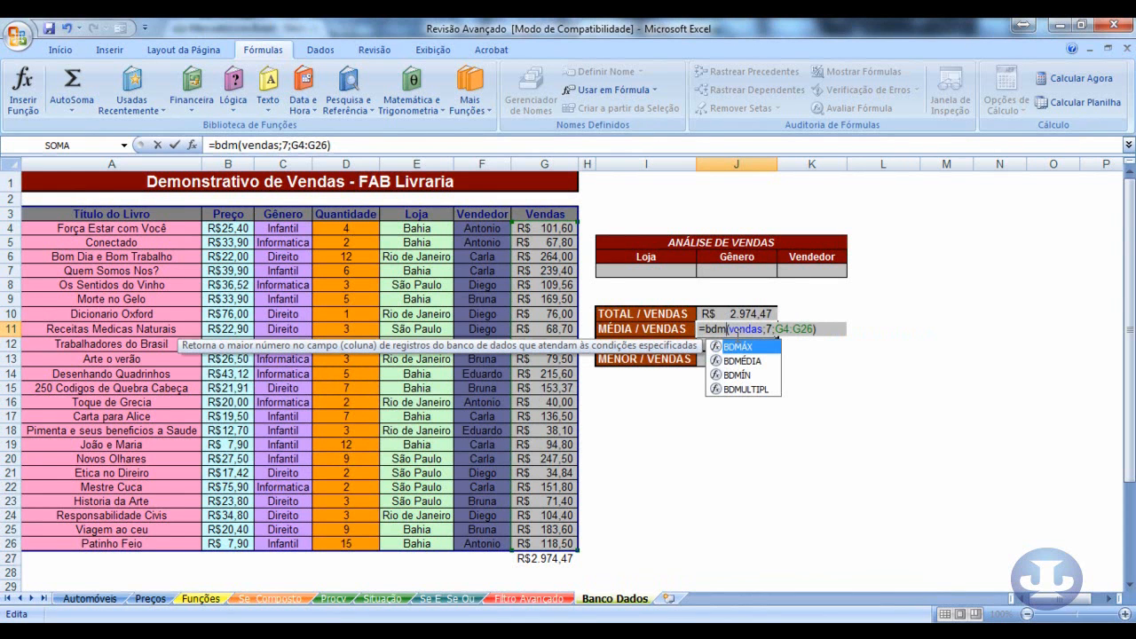
pyautogui.write('édia')
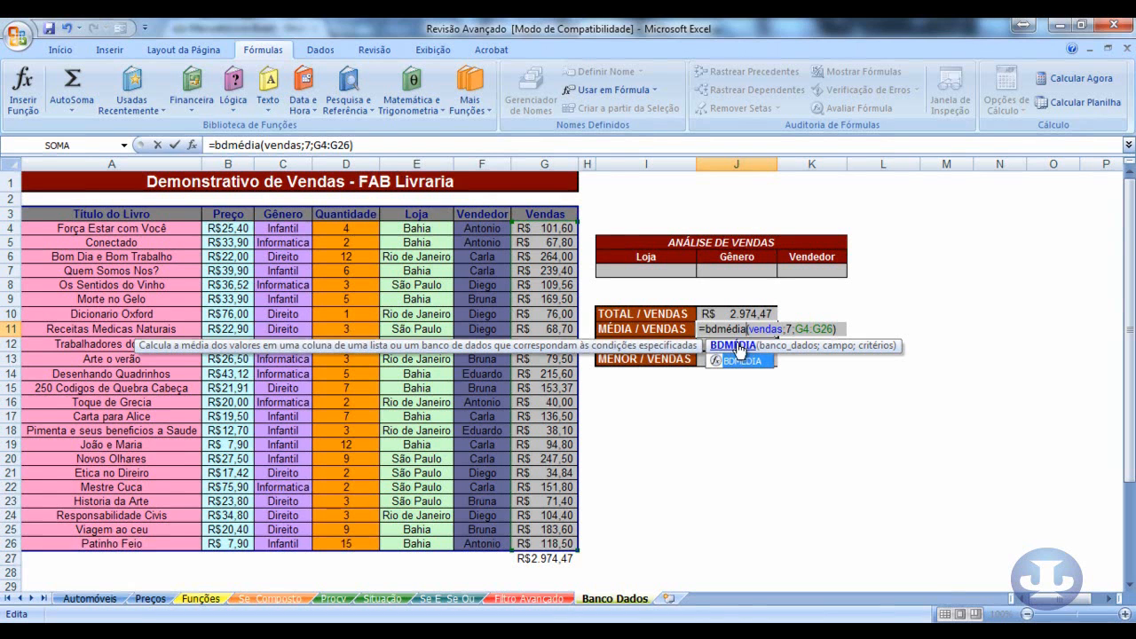
pyautogui.press('Return')
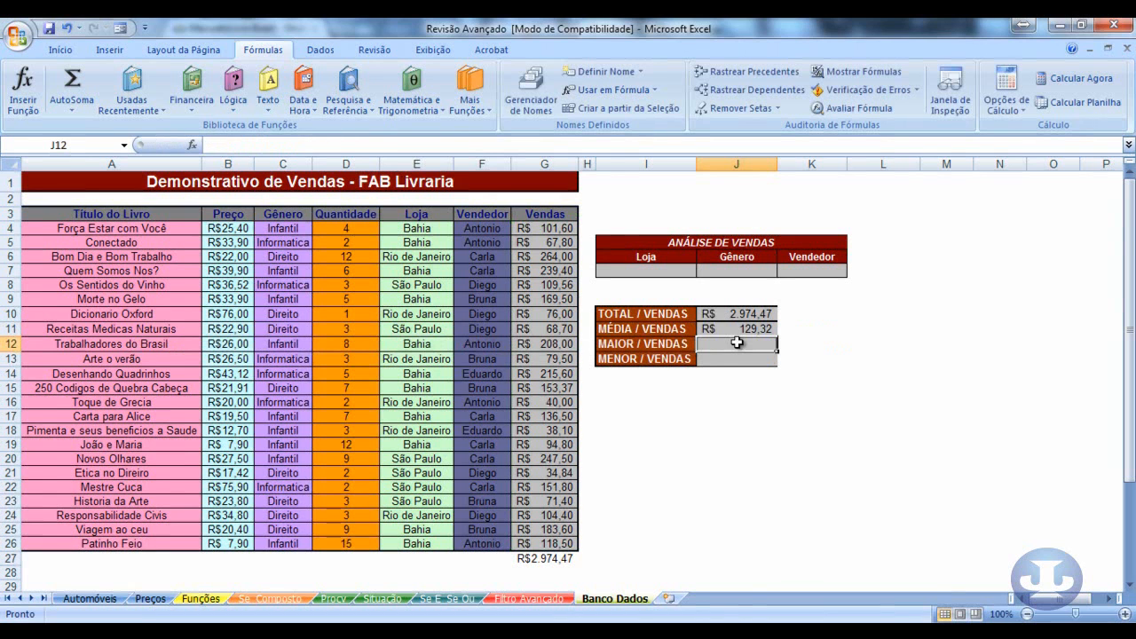
pyautogui.click(735, 328)
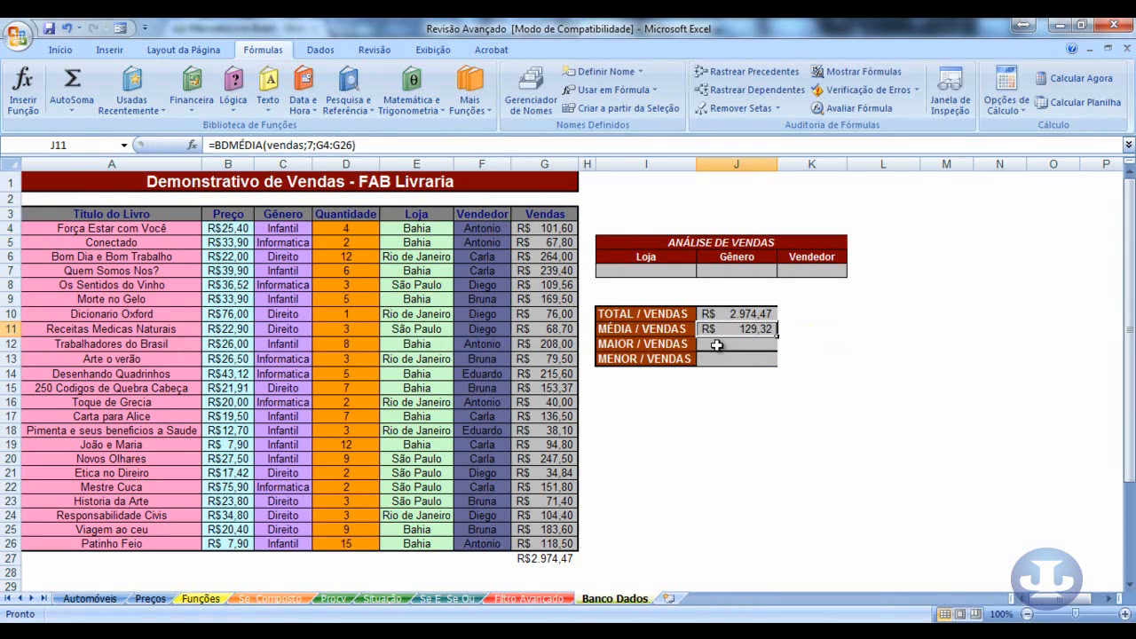
# Step: Enter the formula =bdmáx(vendas;7;g4:g26) in the MAIOR / VENDAS cell J12
pyautogui.click(714, 346)
pyautogui.write('=')
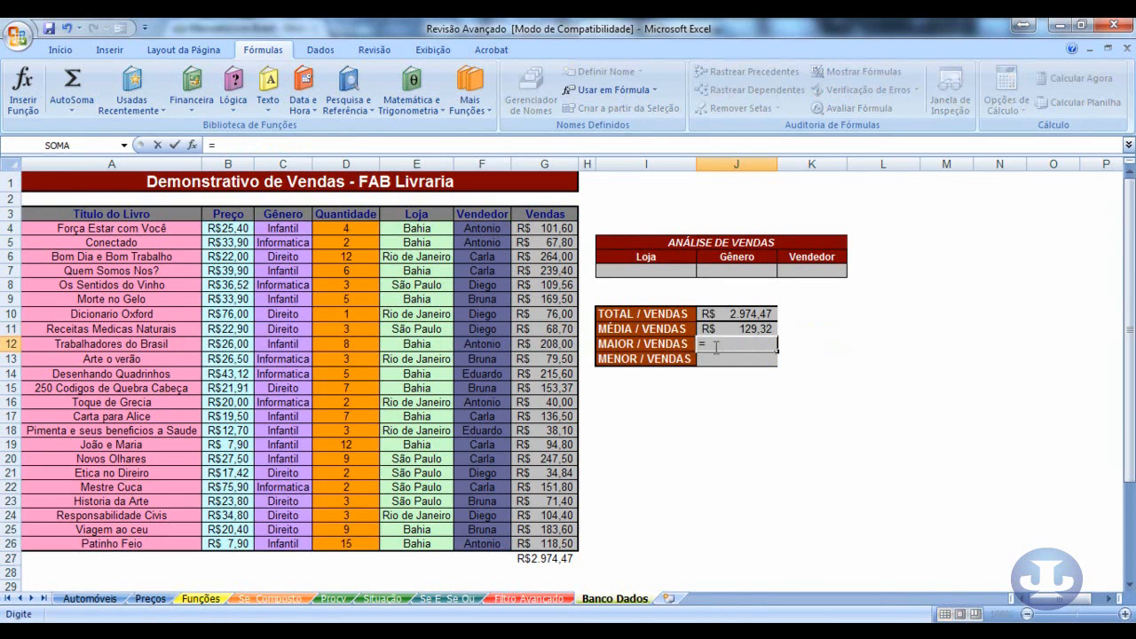
pyautogui.write('bd')
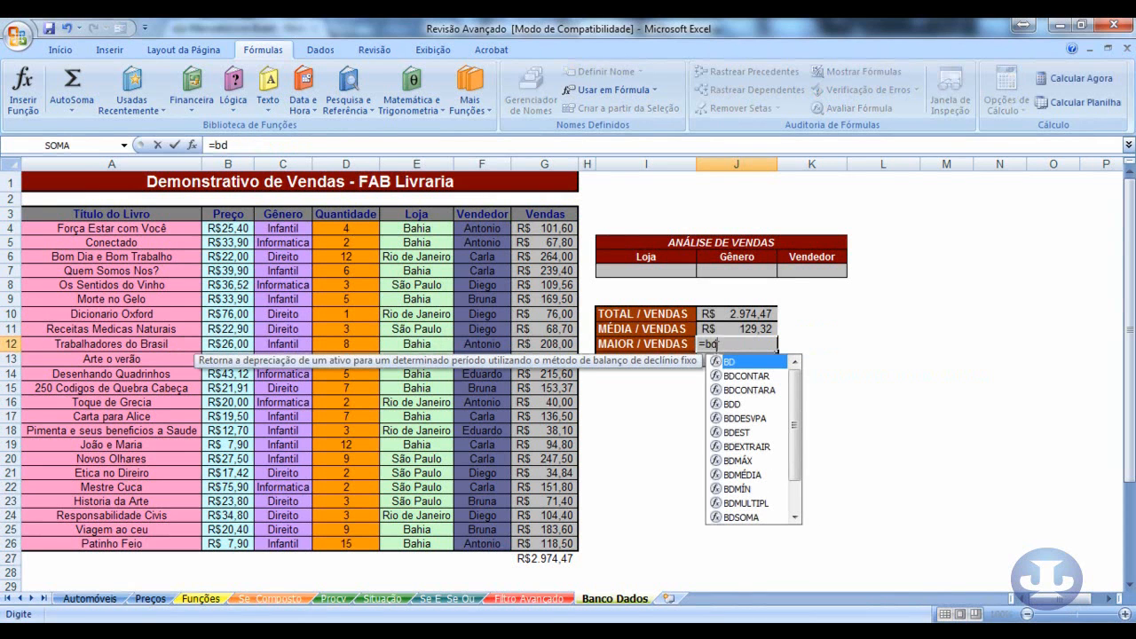
pyautogui.write('m')
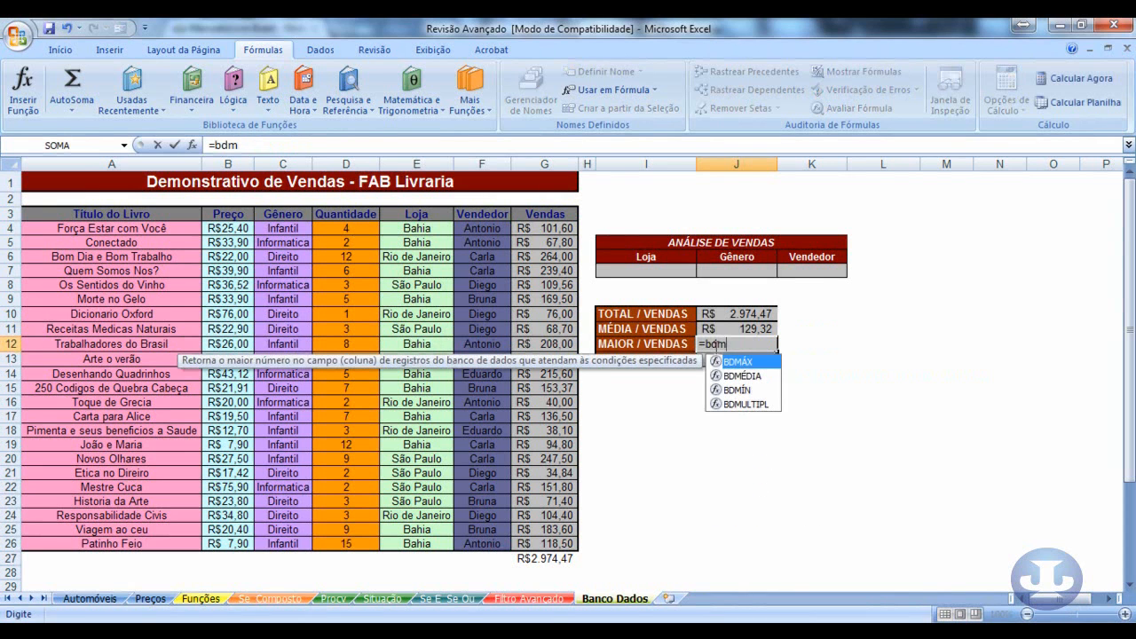
pyautogui.write('á')
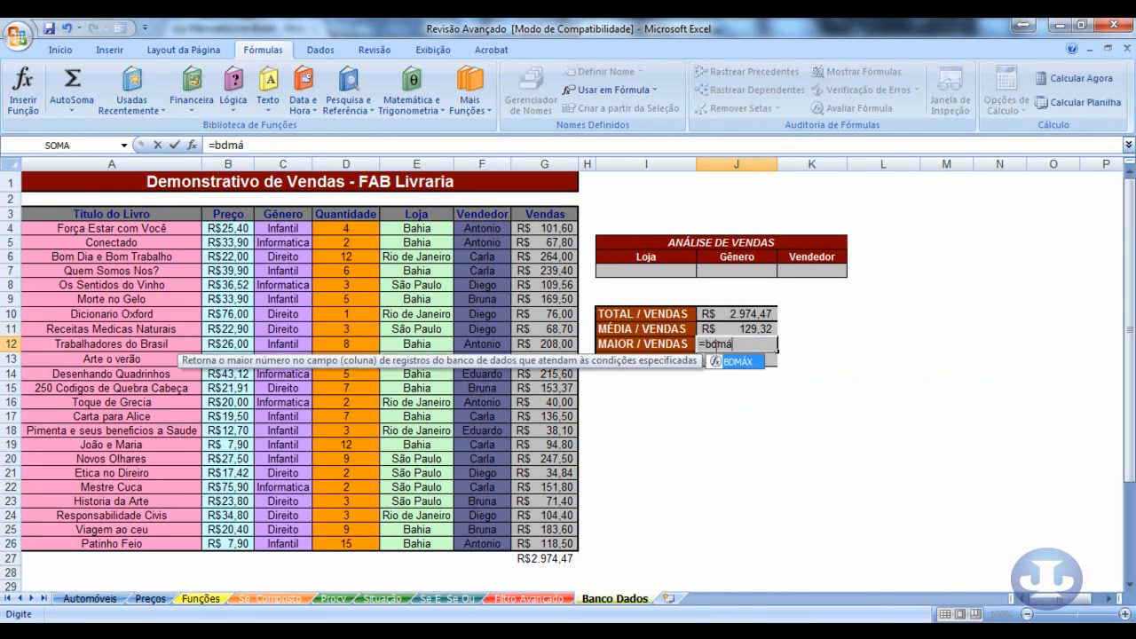
pyautogui.write('x(')
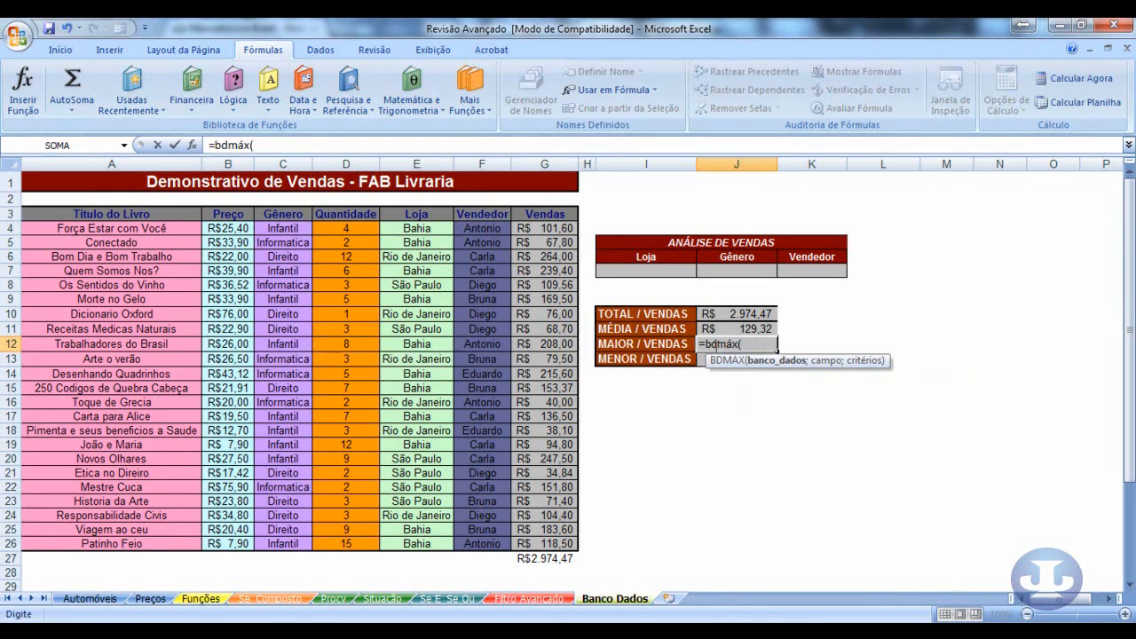
pyautogui.write('vendas')
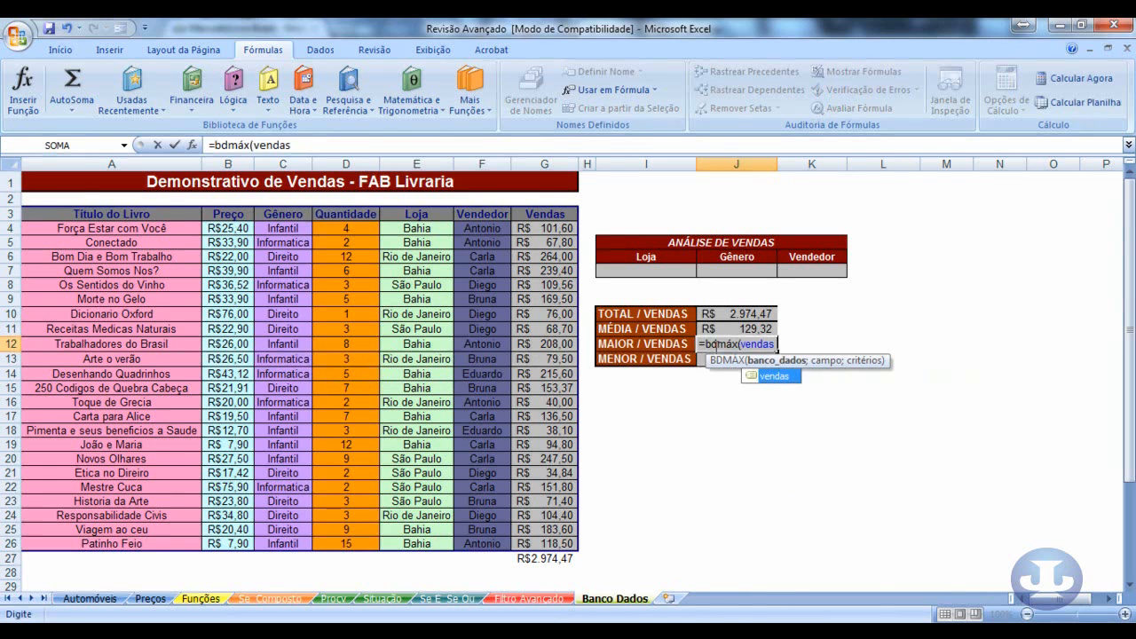
pyautogui.write(';7;')
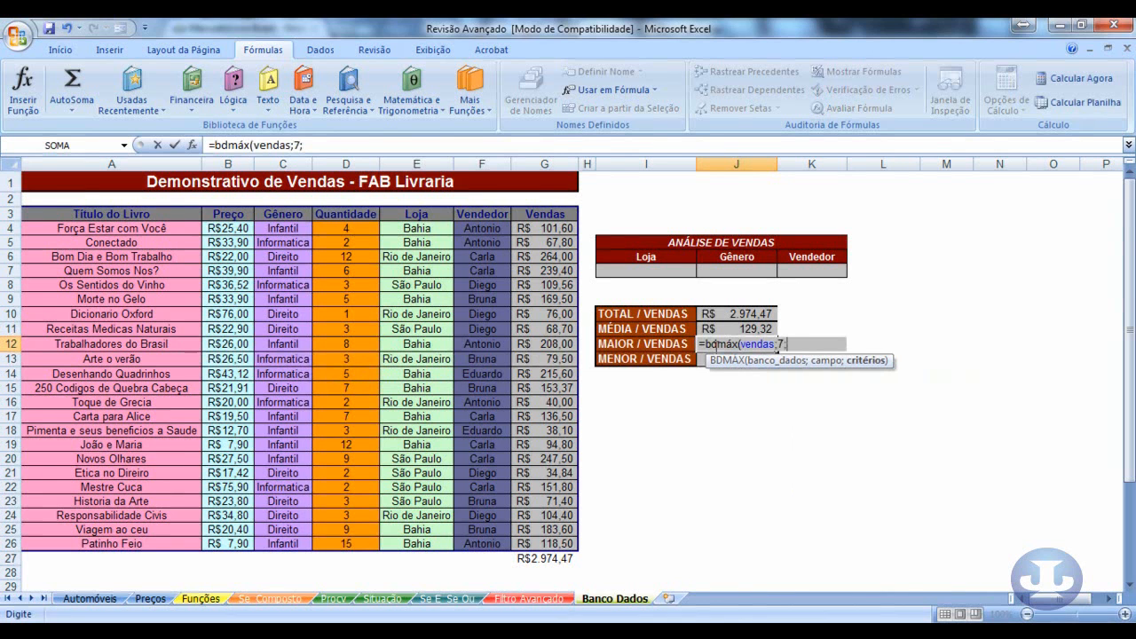
pyautogui.write('g4:g26')
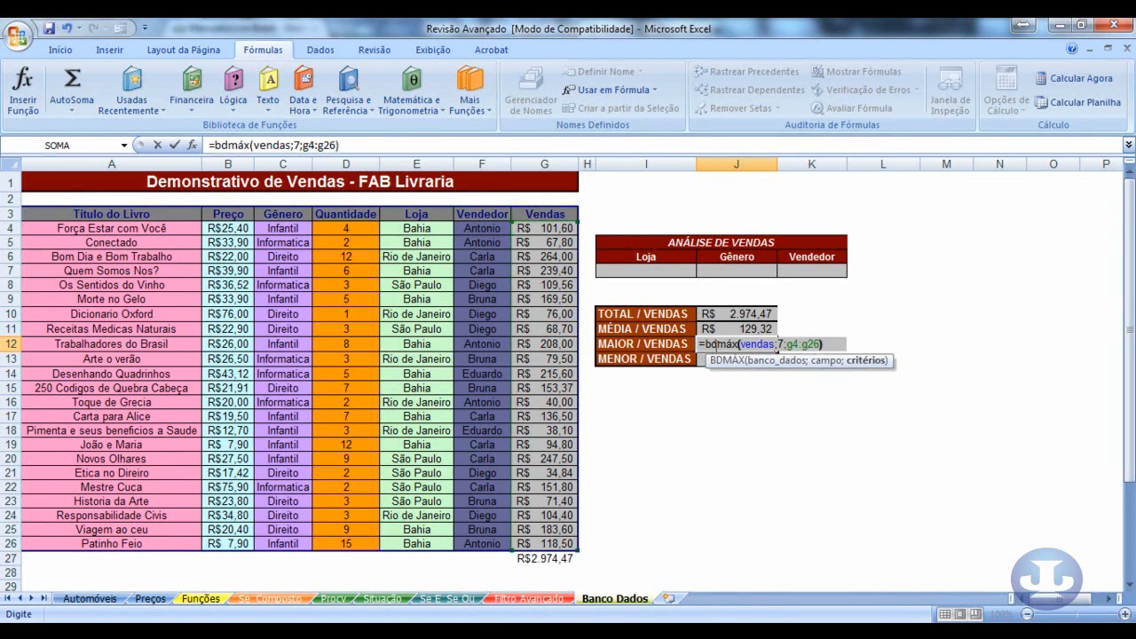
pyautogui.press('Return')
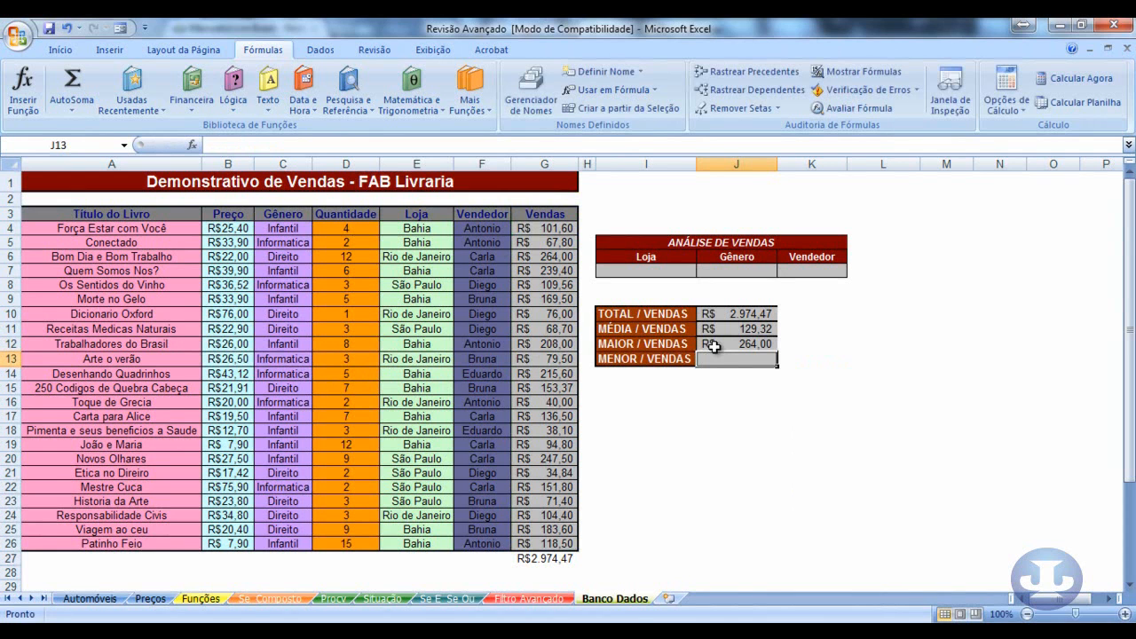
# Step: Enter the formula =bdmín(vendas;7;g4:g26) in the MENOR / VENDAS cell J13 and review it
pyautogui.write('=bdm')
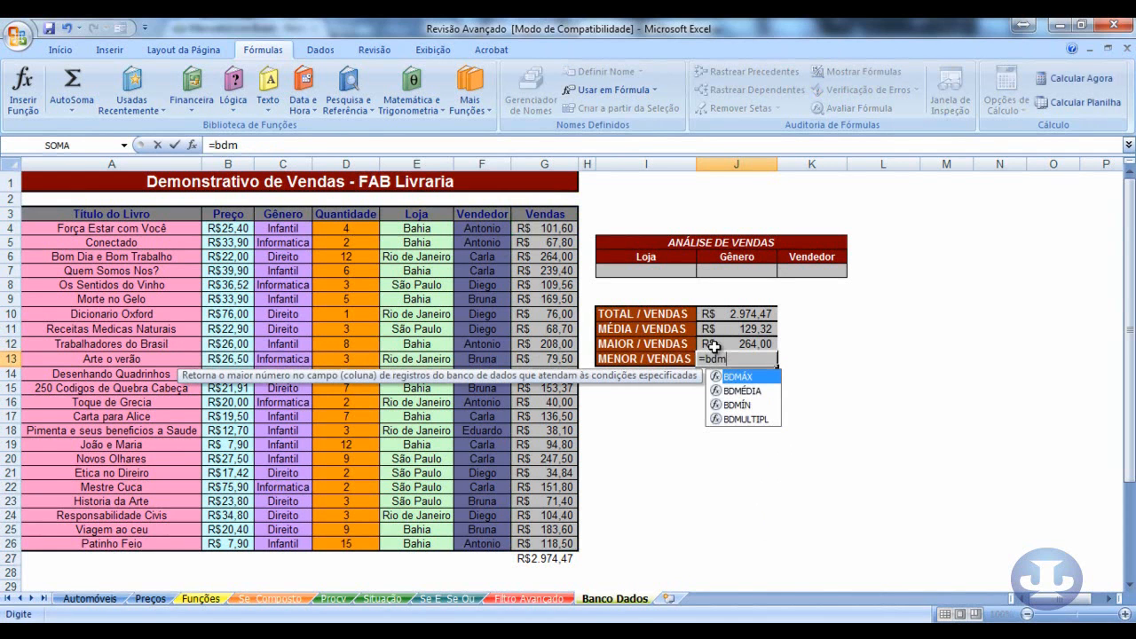
pyautogui.write('ín')
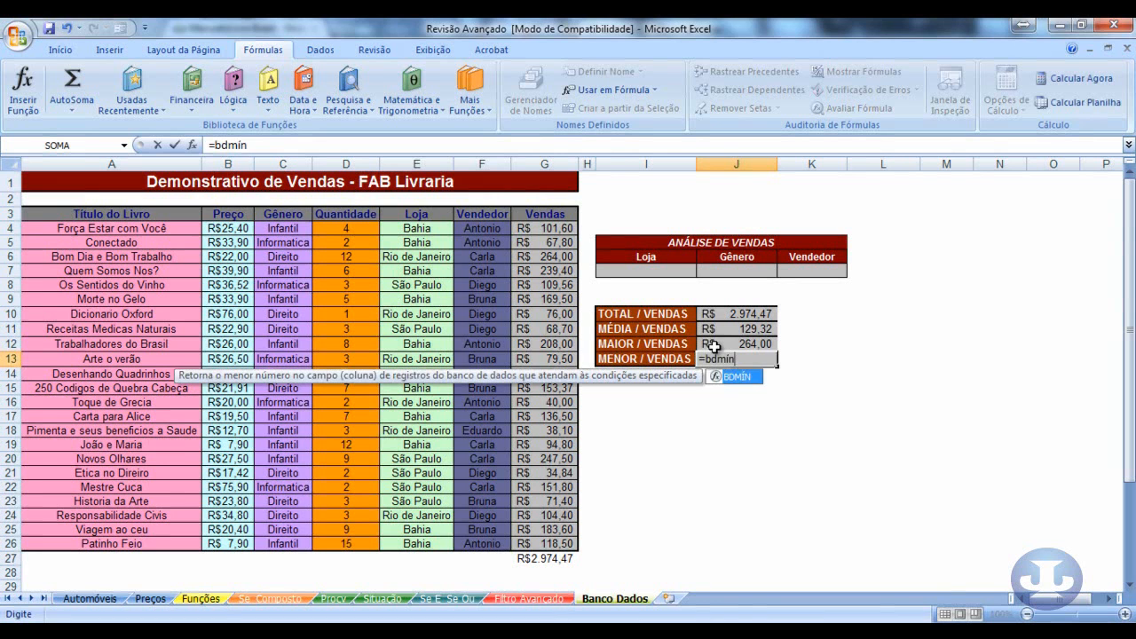
pyautogui.write('(')
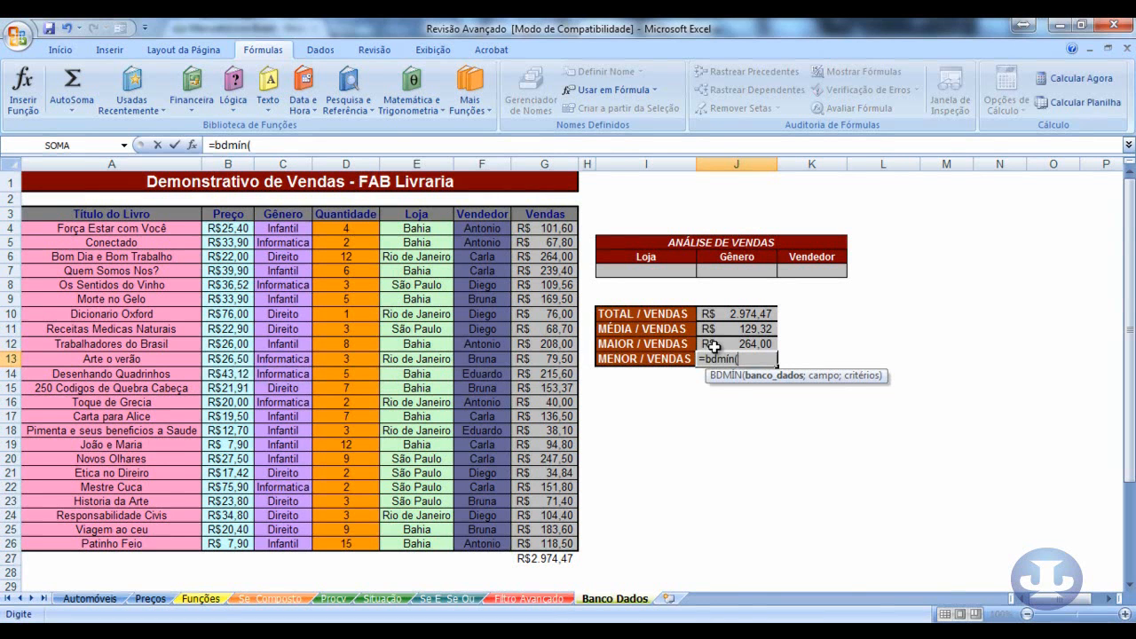
pyautogui.write('vendas;7')
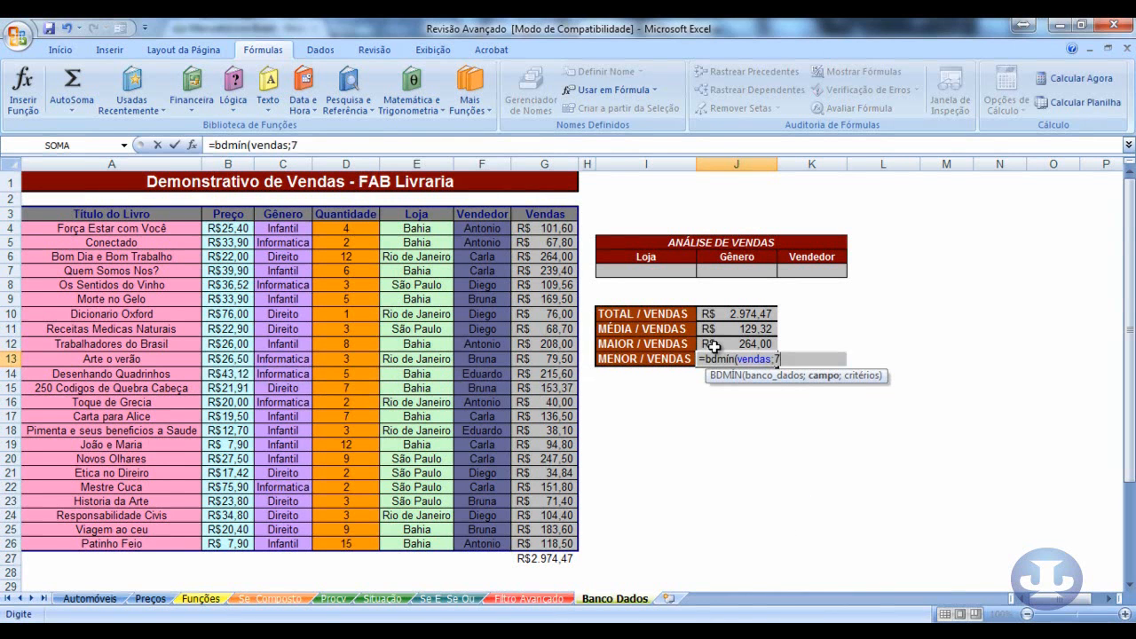
pyautogui.write(';g')
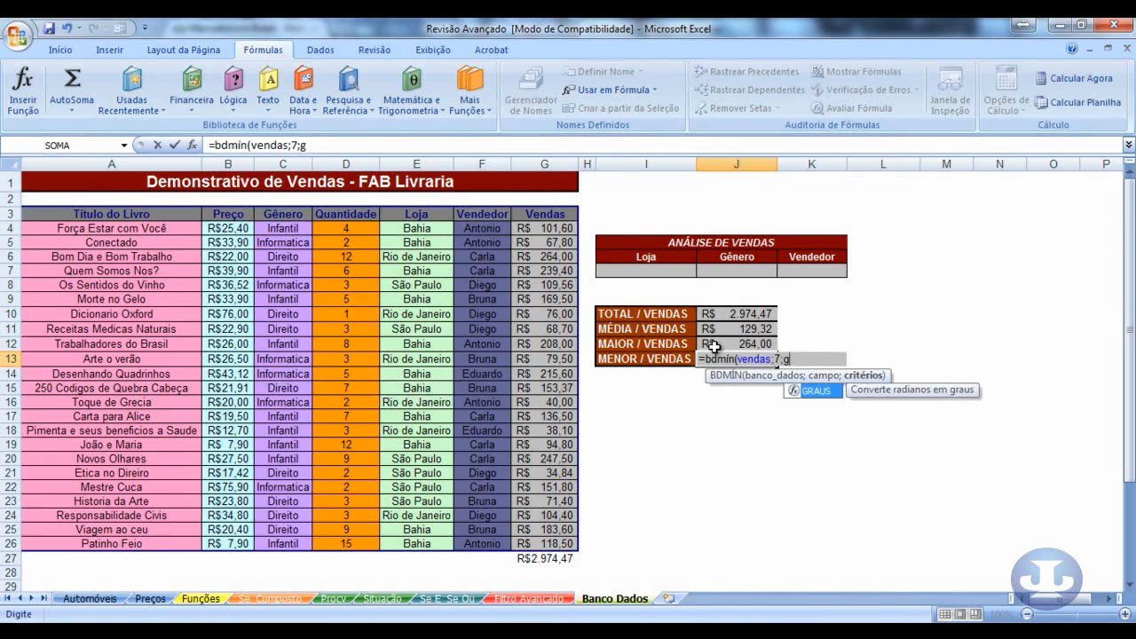
pyautogui.write('4:g26')
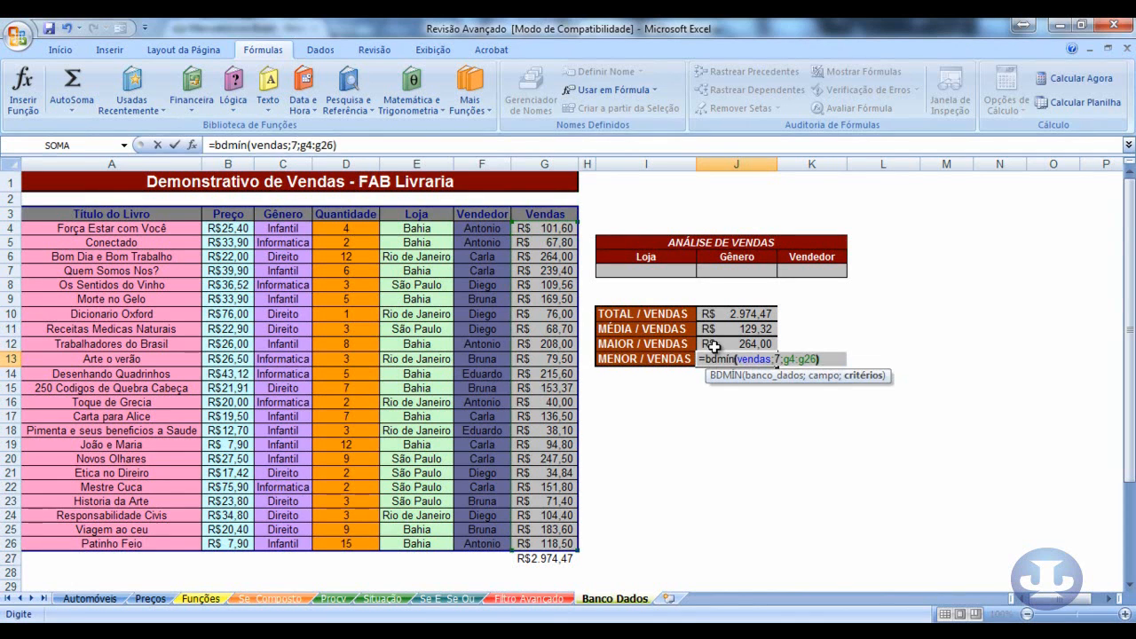
pyautogui.press('Return')
pyautogui.click(726, 357)
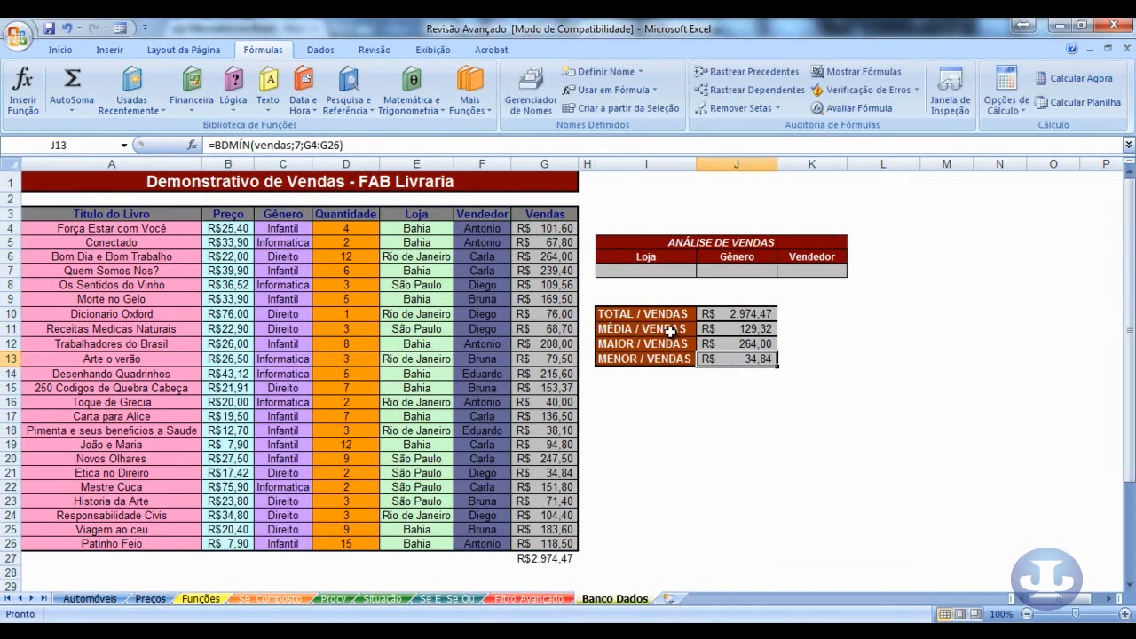
# Step: Compare the BDSOMA formula in the TOTAL / VENDAS cell J10 with the SOMA total below the Vendas column in G27
pyautogui.click(733, 314)
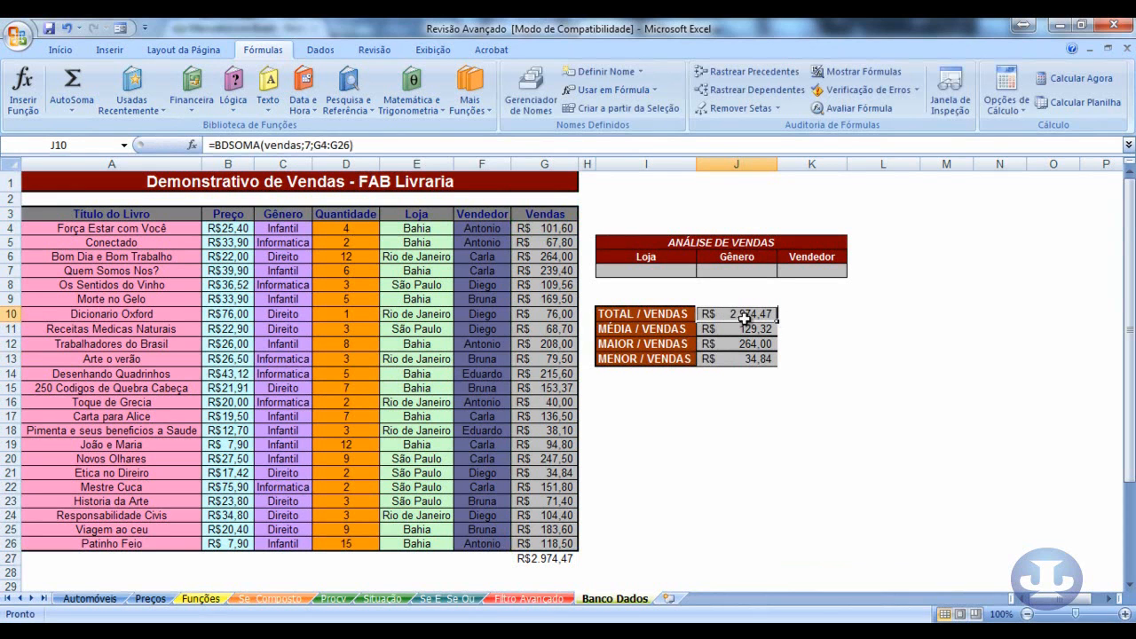
pyautogui.click(551, 558)
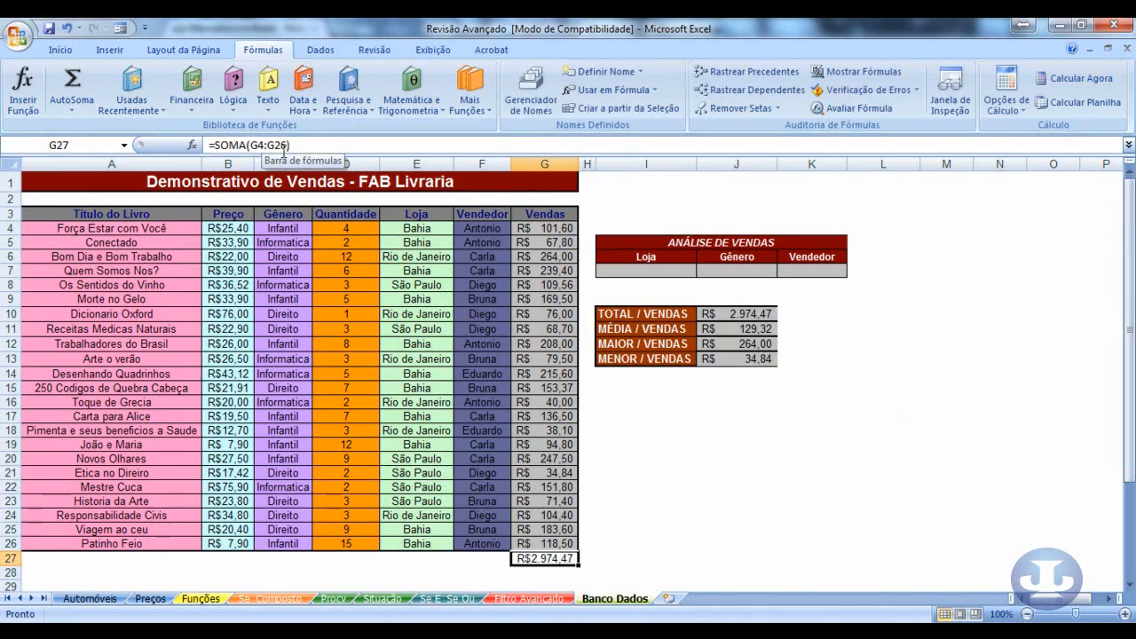
pyautogui.click(618, 561)
pyautogui.click(532, 563)
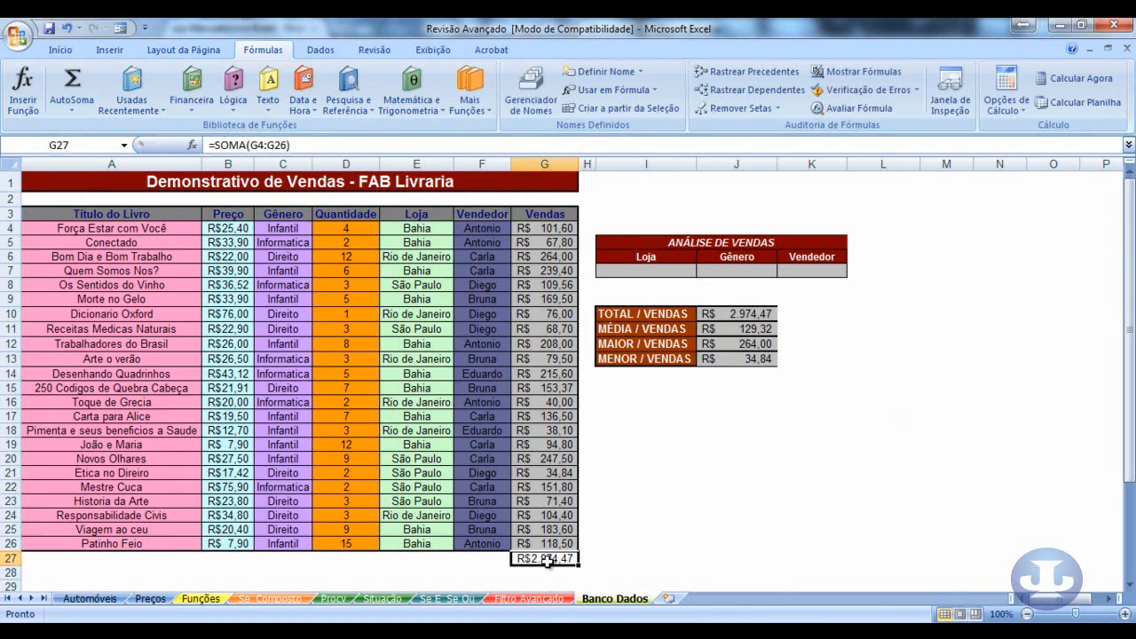
pyautogui.click(757, 313)
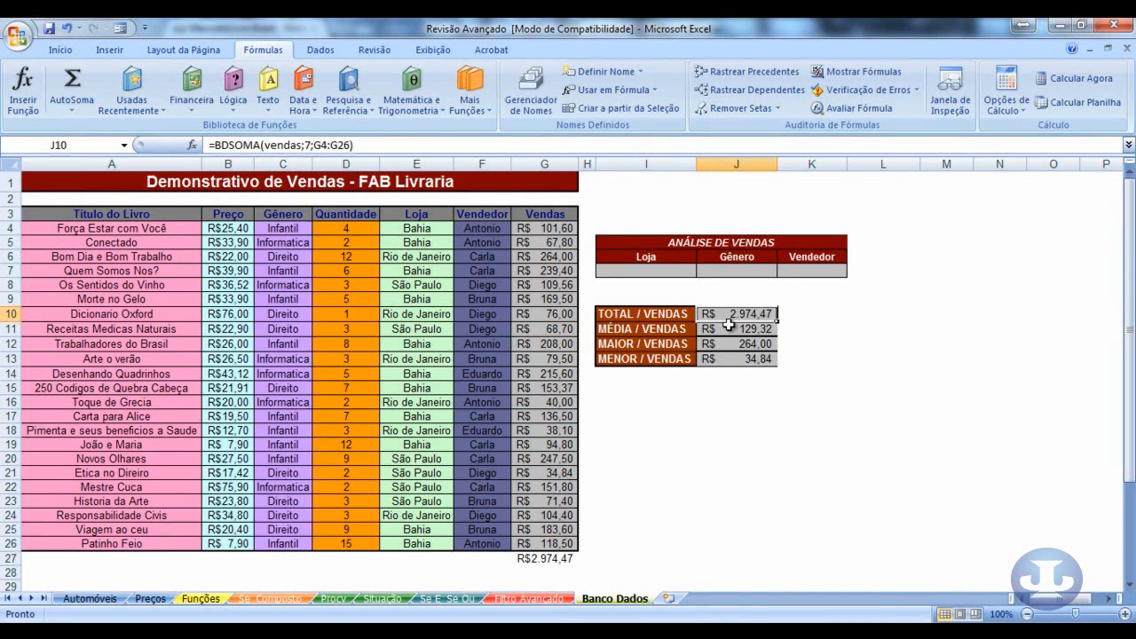
pyautogui.click(726, 448)
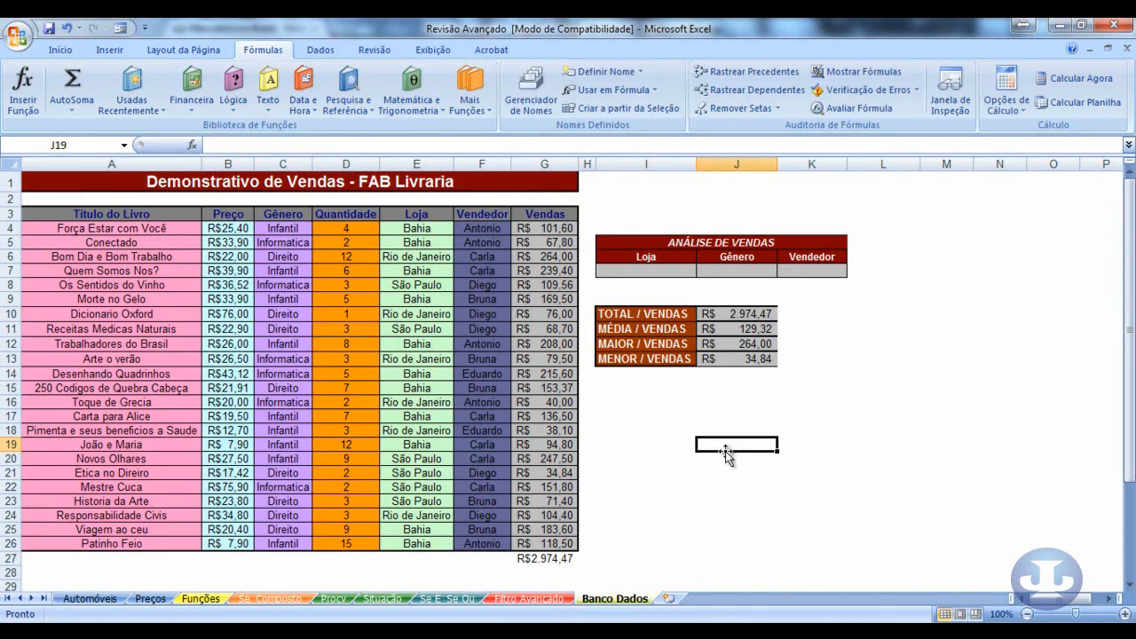
# Step: Review the MÉDIA, MAIOR and MENOR / VENDAS formulas in cells J11 to J13
pyautogui.click(730, 330)
pyautogui.click(734, 344)
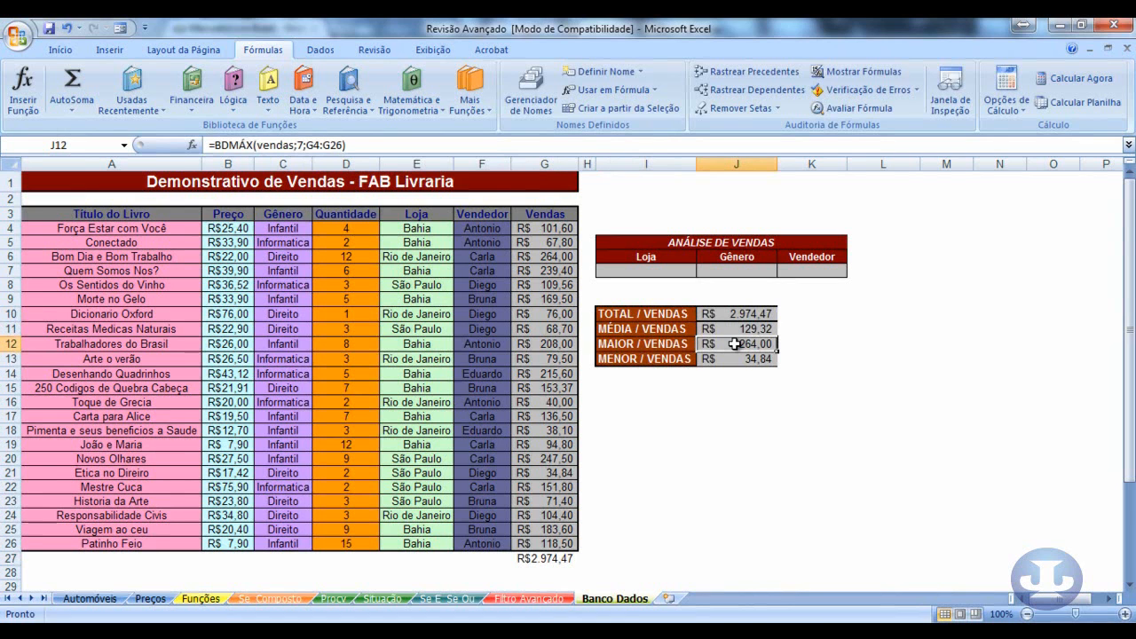
pyautogui.click(740, 357)
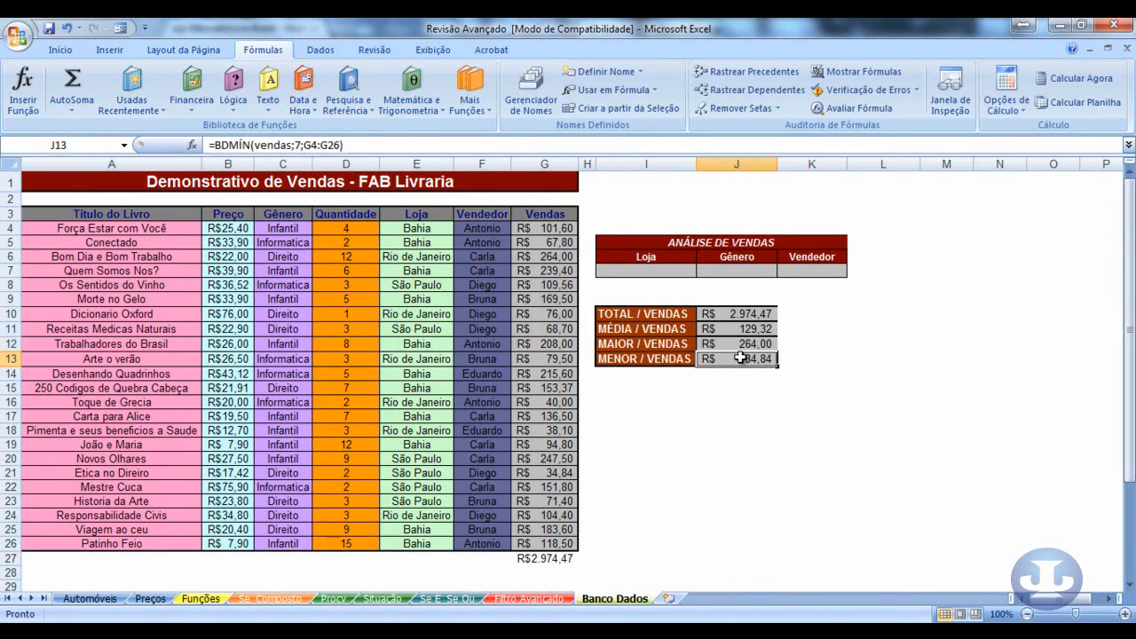
# Step: Sort the sales table by Vendas from smallest to largest and check its first and last values against MENOR and MAIOR / VENDAS
pyautogui.click(545, 215)
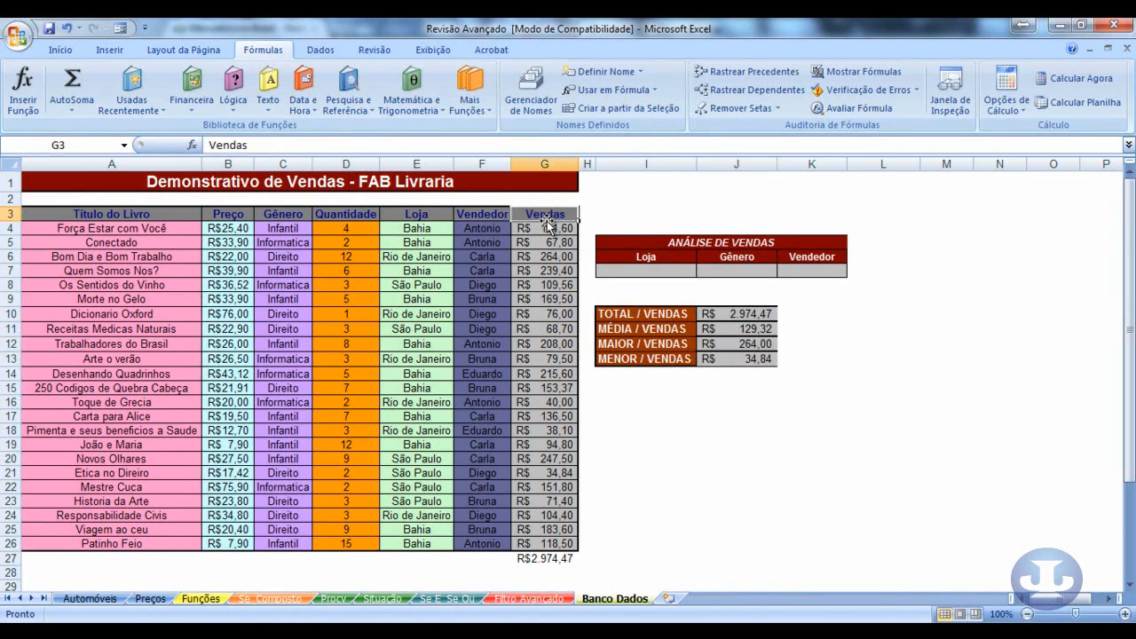
pyautogui.click(60, 50)
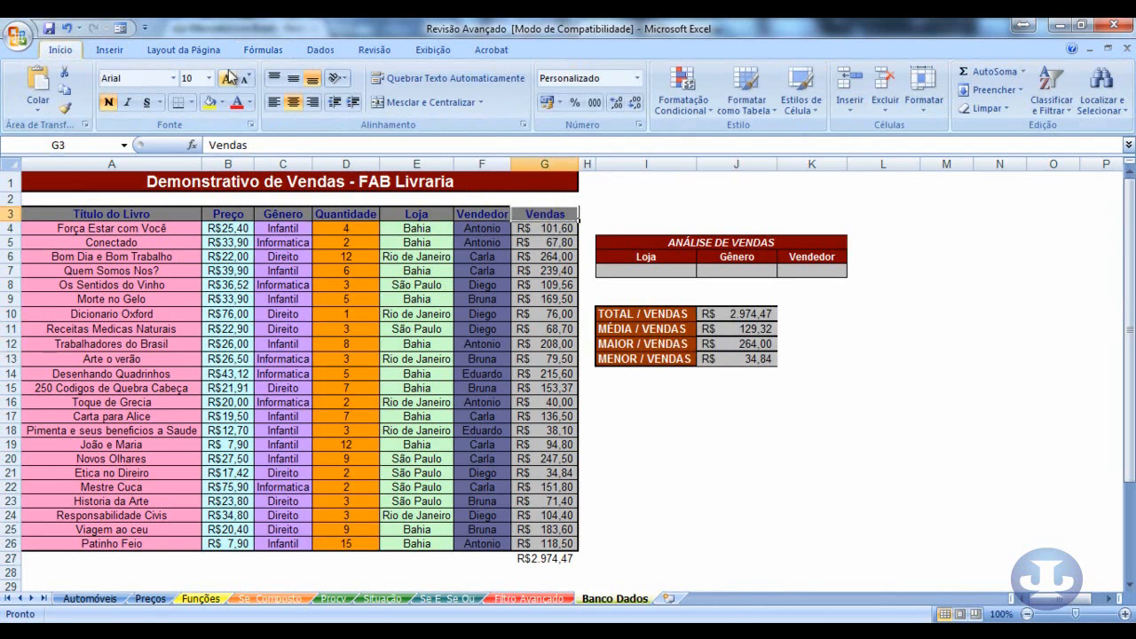
pyautogui.click(313, 53)
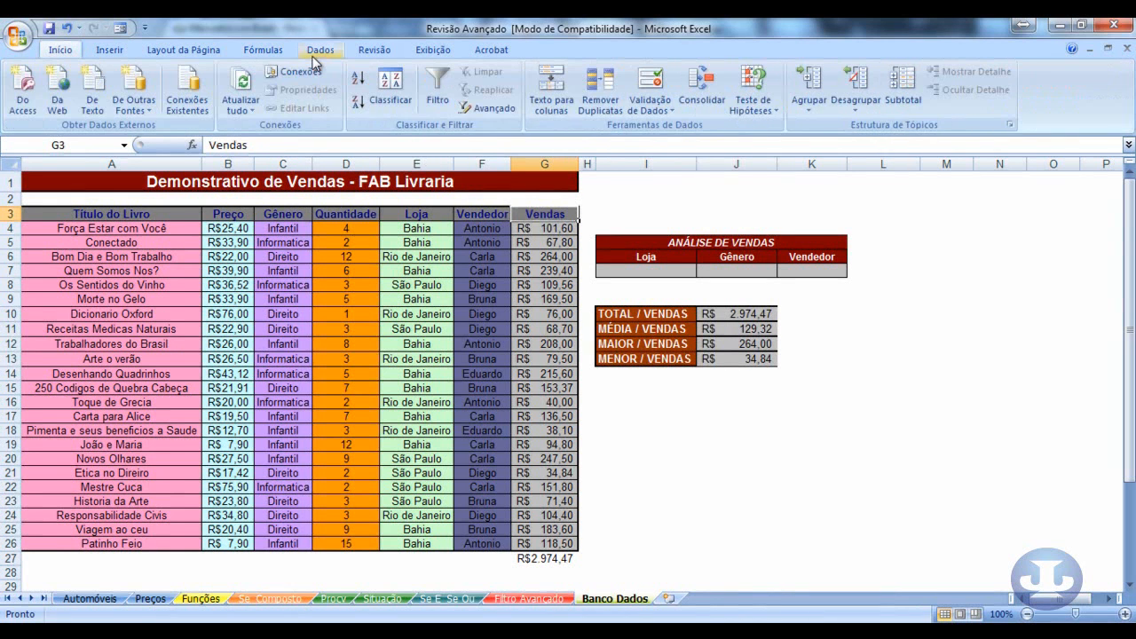
pyautogui.click(361, 83)
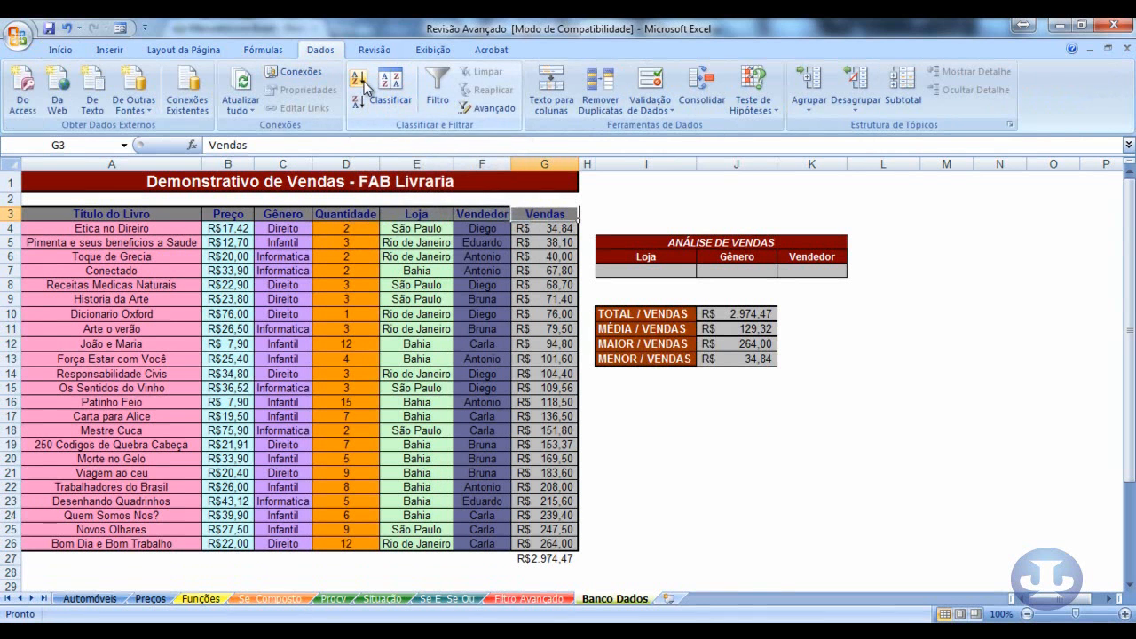
pyautogui.click(552, 228)
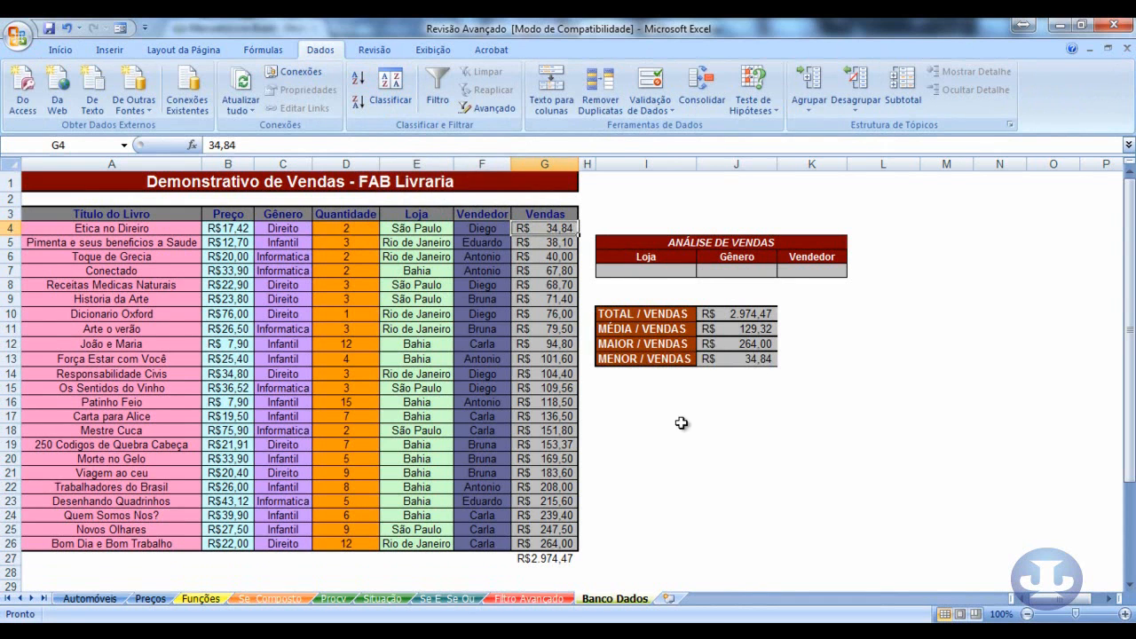
pyautogui.click(559, 546)
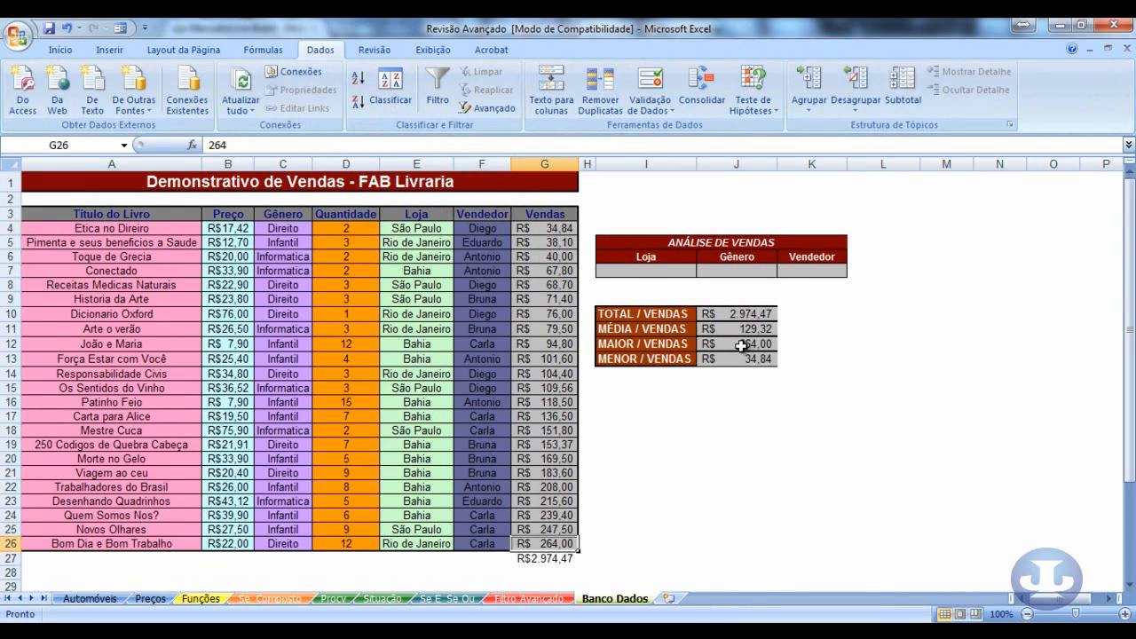
pyautogui.click(722, 430)
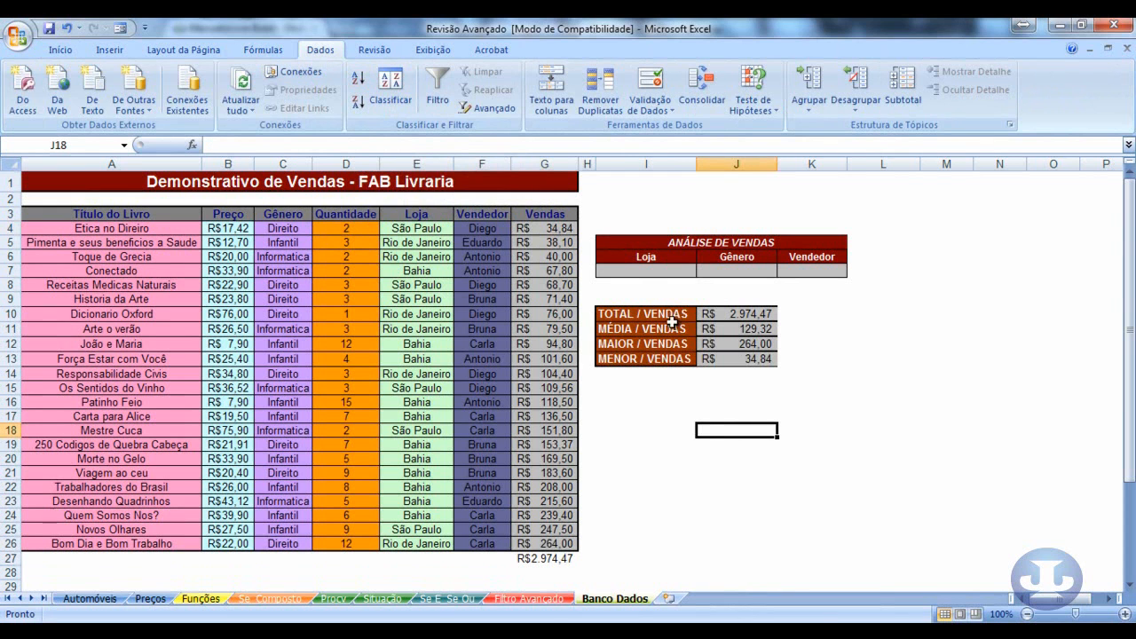
# Step: Sort the sales table alphabetically from A to Z by the Vendedor column
pyautogui.click(484, 214)
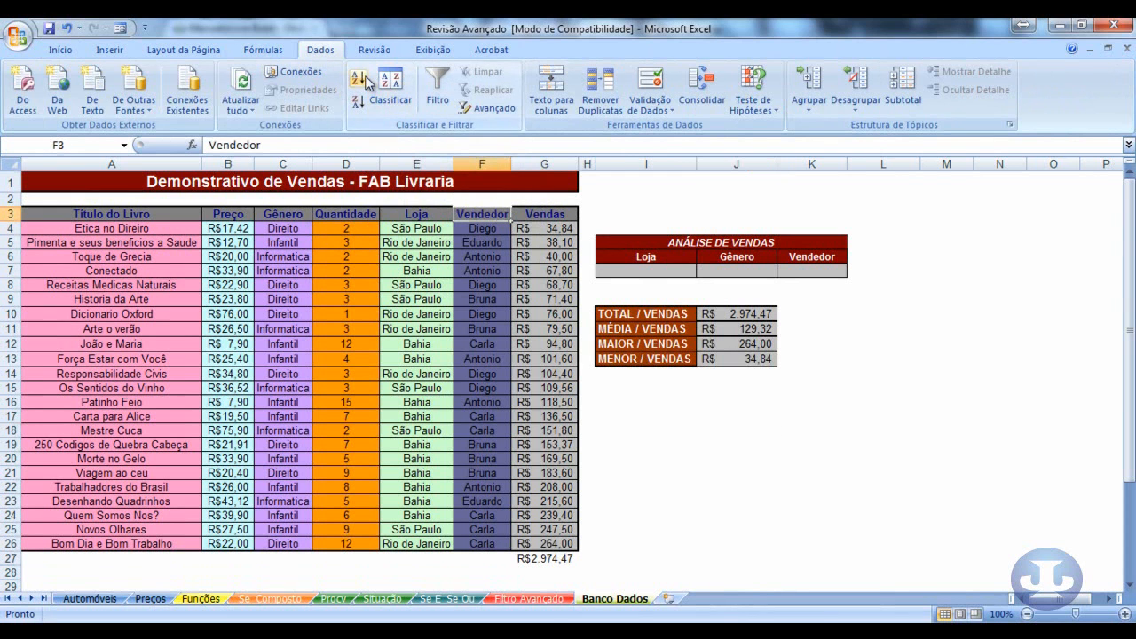
pyautogui.click(357, 79)
pyautogui.click(764, 539)
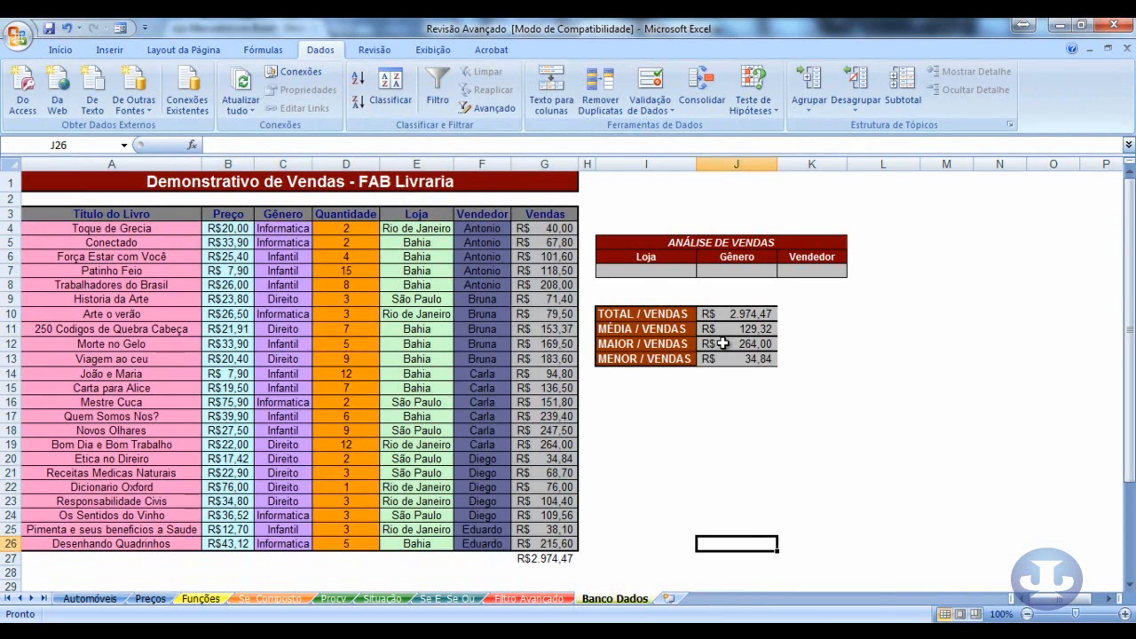
# Step: Clear the TOTAL, MÉDIA, MAIOR and MENOR / VENDAS formulas in J10:J13
pyautogui.moveTo(730, 313); pyautogui.dragTo(709, 358)
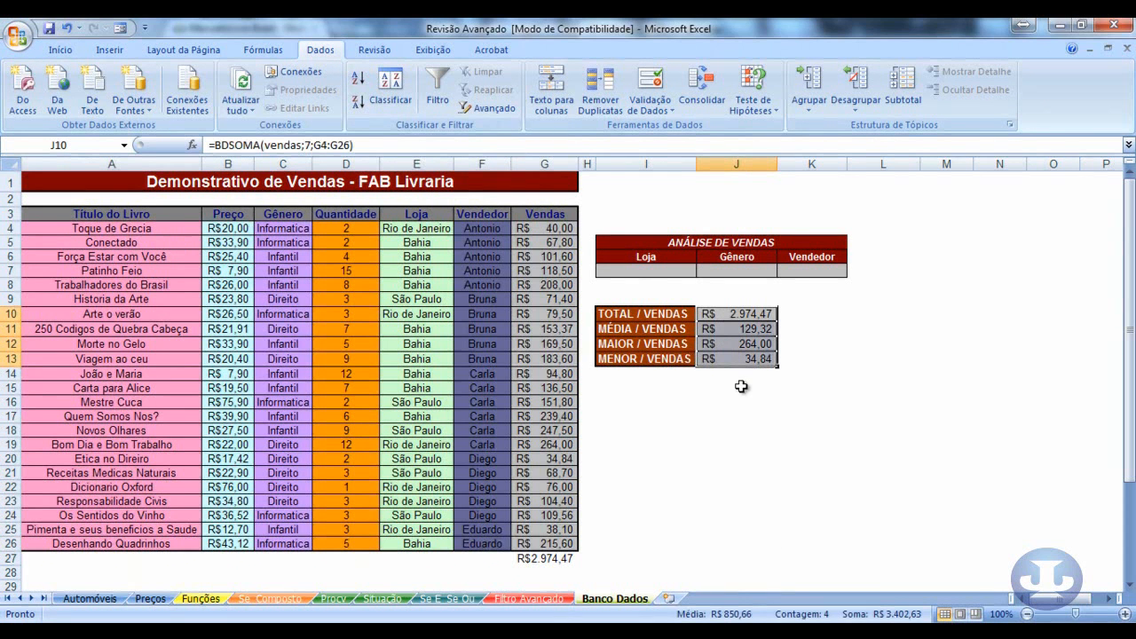
pyautogui.moveTo(740, 316); pyautogui.dragTo(743, 355)
pyautogui.press('Delete')
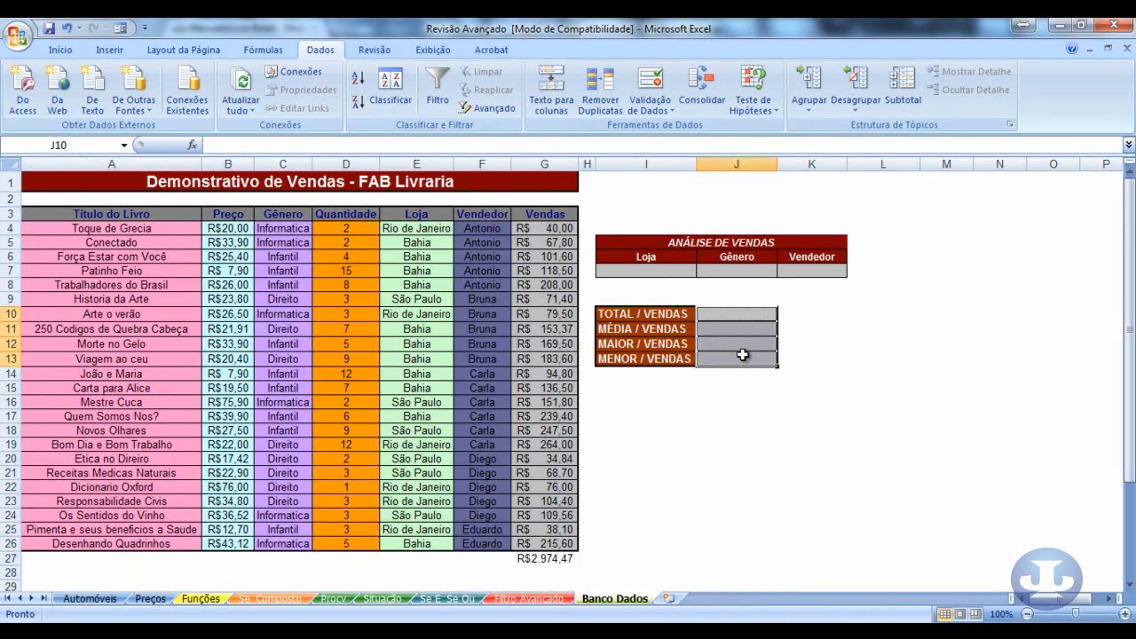
# Step: Try to enter the formula =bdsoma(vendas;7;g4;g26 in the TOTAL / VENDAS cell J10
pyautogui.click(770, 314)
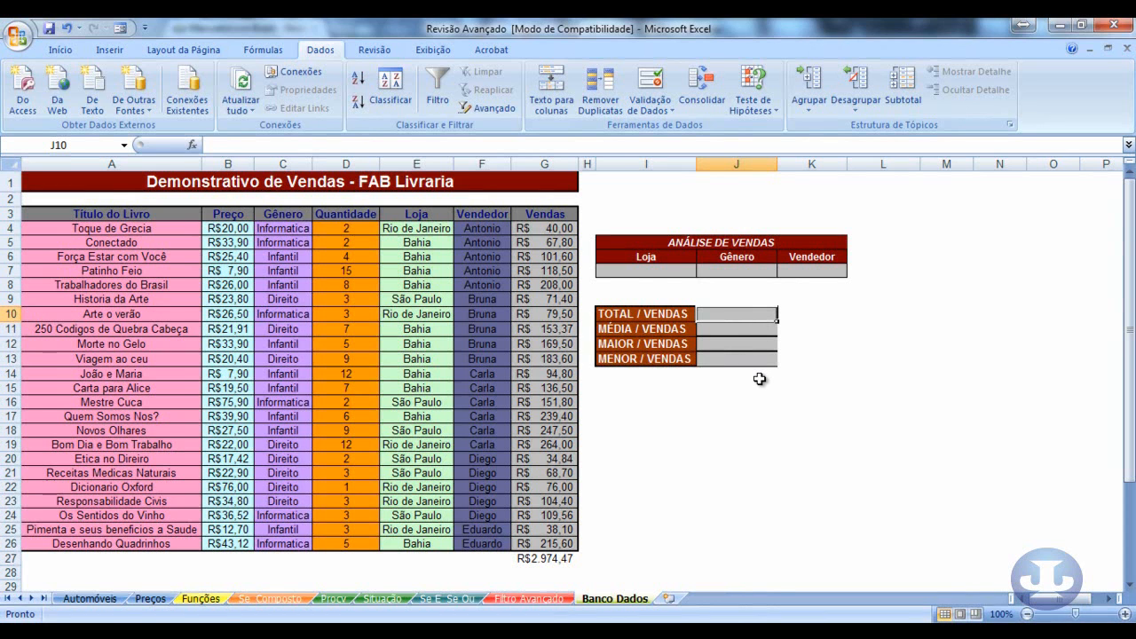
pyautogui.write('=bdsoma(')
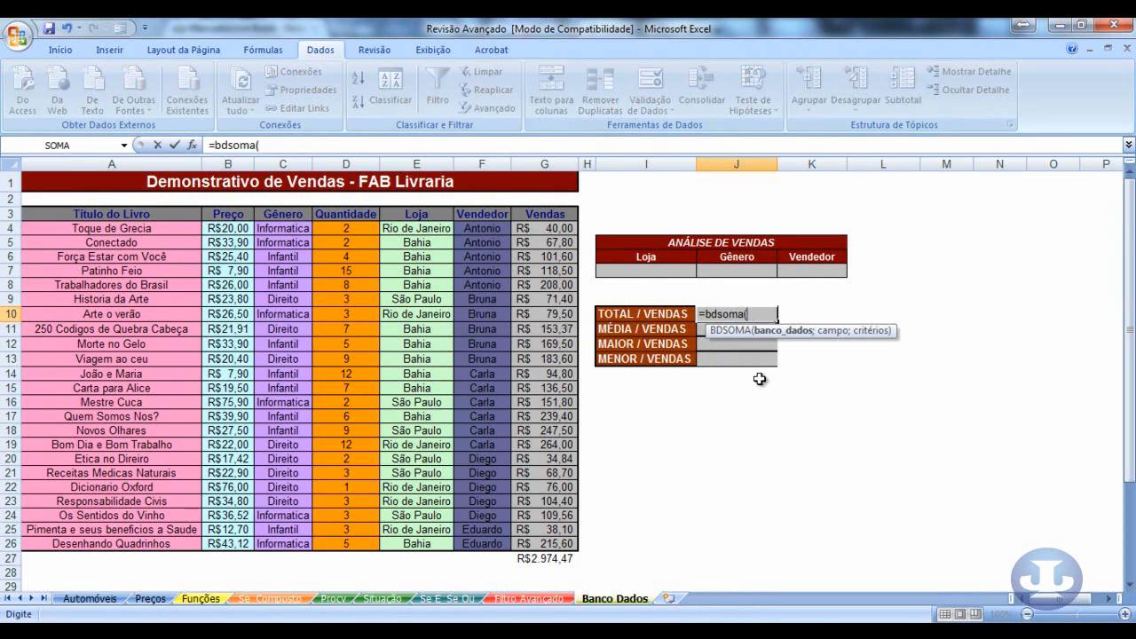
pyautogui.press('BackSpace')
pyautogui.write('sens')
pyautogui.press('BackSpace')
pyautogui.press('BackSpace')
pyautogui.press('BackSpace')
pyautogui.press('BackSpace')
pyautogui.press('BackSpace')
pyautogui.write('a(vendas')
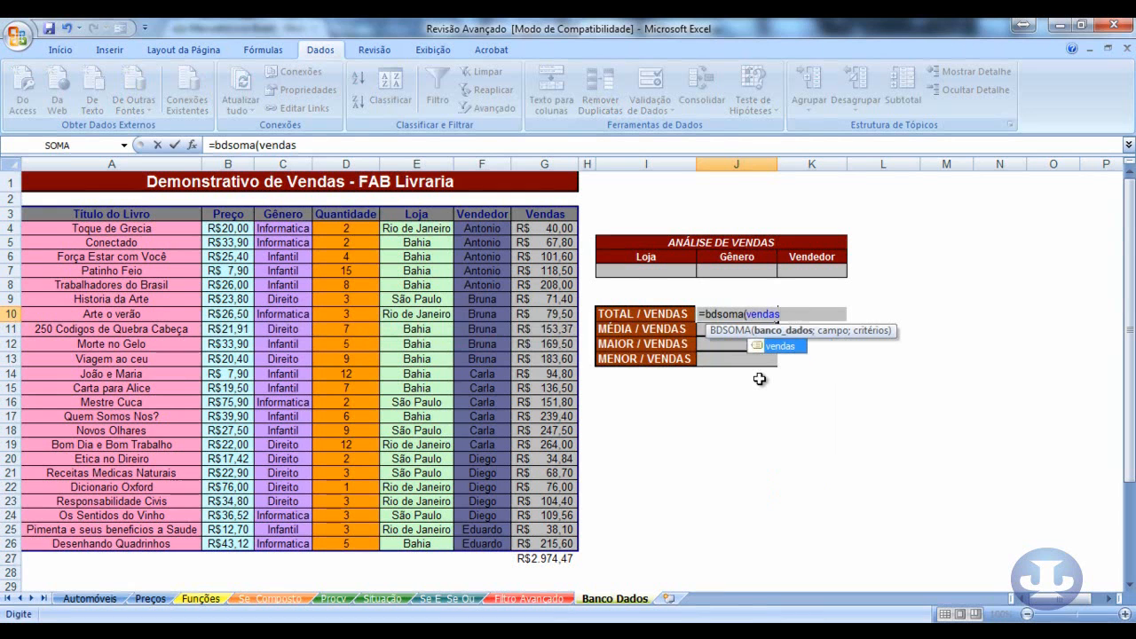
pyautogui.write(';7')
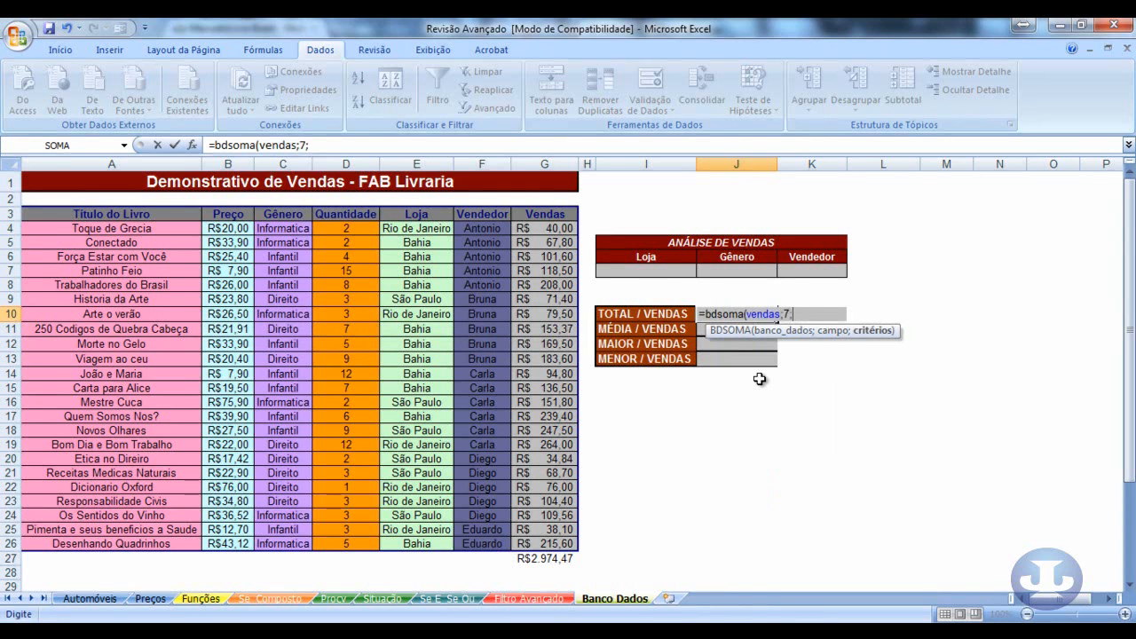
pyautogui.write(';g4;g26')
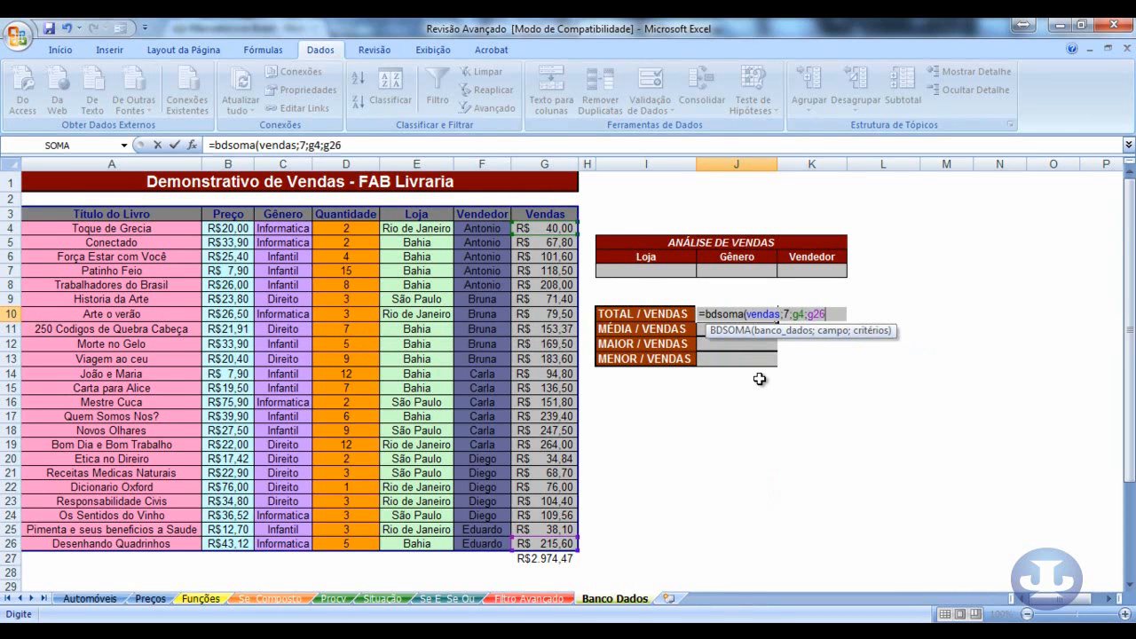
pyautogui.press('Return')
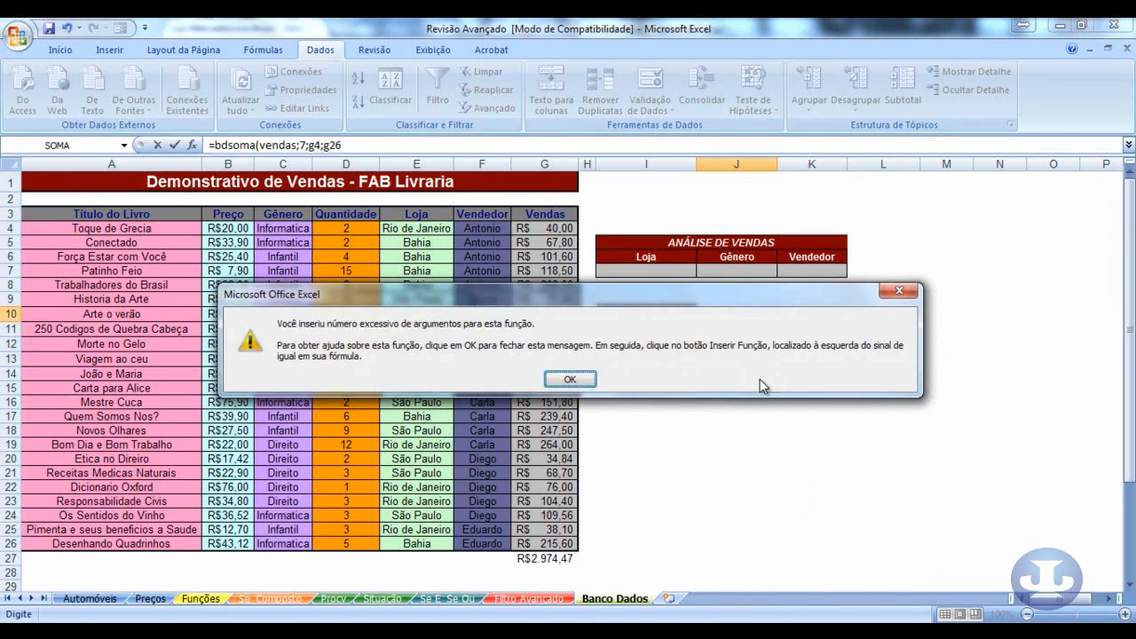
pyautogui.press('Return')
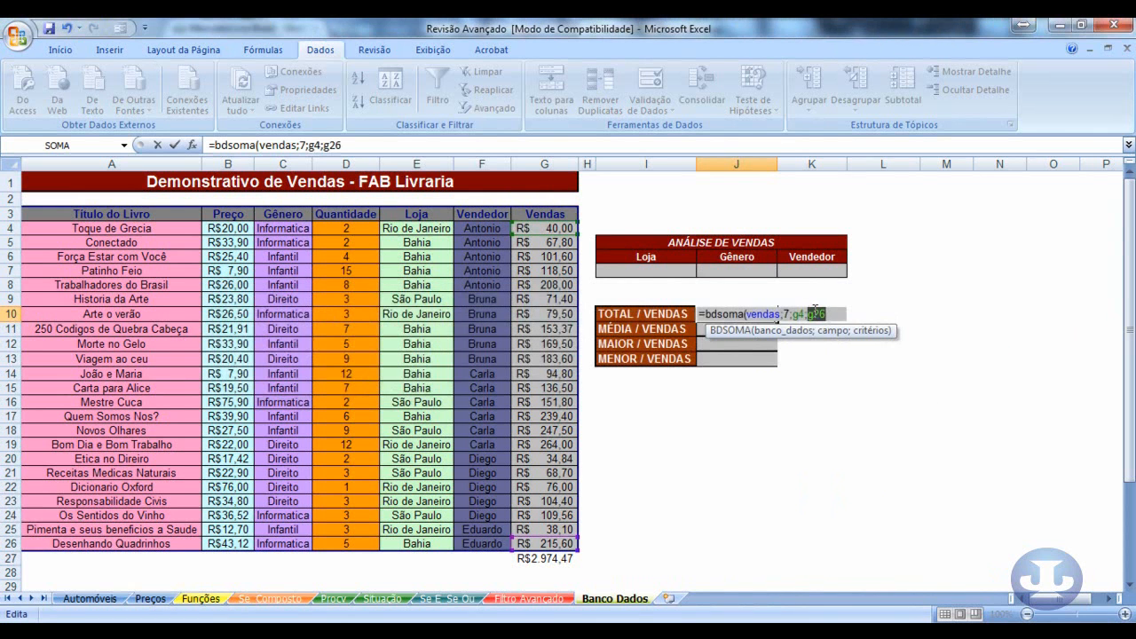
# Step: Correct the criteria range in the J10 formula to g4:g26, enter it and review the resulting formula
pyautogui.press('Left')
pyautogui.press('BackSpace')
pyautogui.write(':')
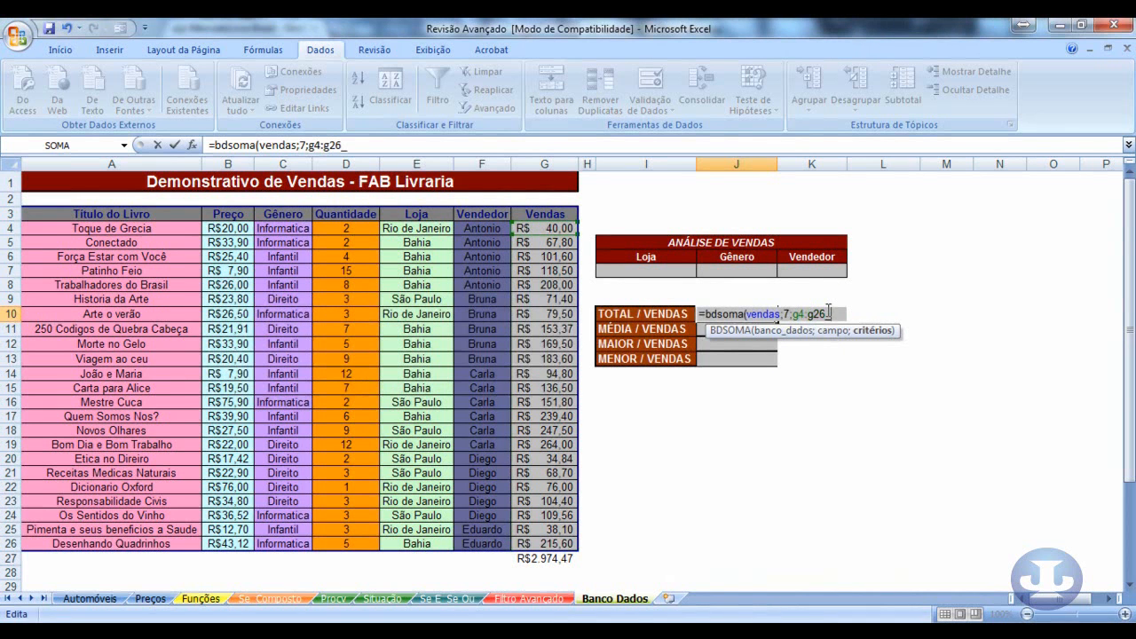
pyautogui.press('Return')
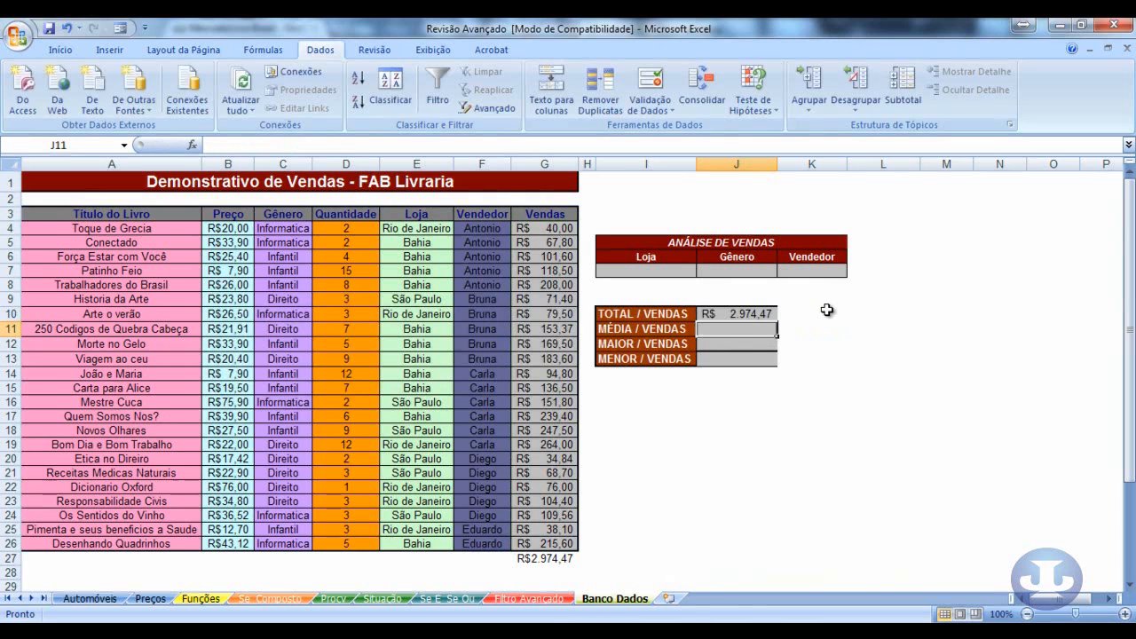
pyautogui.click(767, 314)
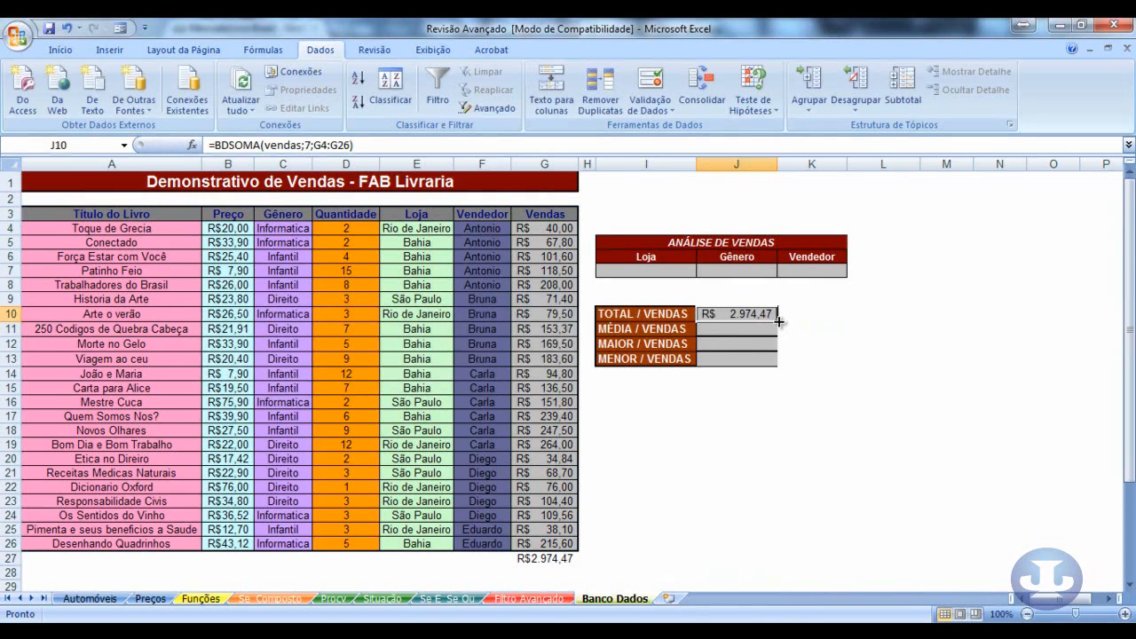
# Step: Fill the TOTAL / VENDAS formula from J10 down through J13
pyautogui.moveTo(778, 322)
pyautogui.mouseDown()
pyautogui.moveTo(782, 360)
pyautogui.moveTo(780, 319)
pyautogui.mouseUp()
pyautogui.moveTo(778, 320)
pyautogui.mouseDown()
pyautogui.moveTo(777, 347)
pyautogui.moveTo(779, 319)
pyautogui.mouseUp()
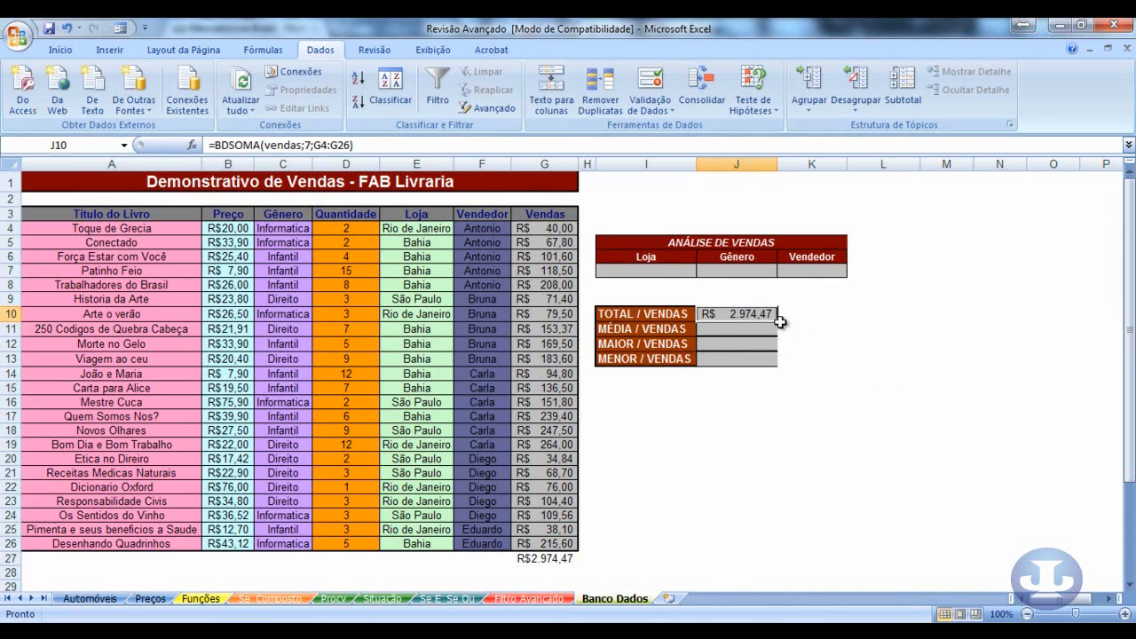
pyautogui.click(325, 145)
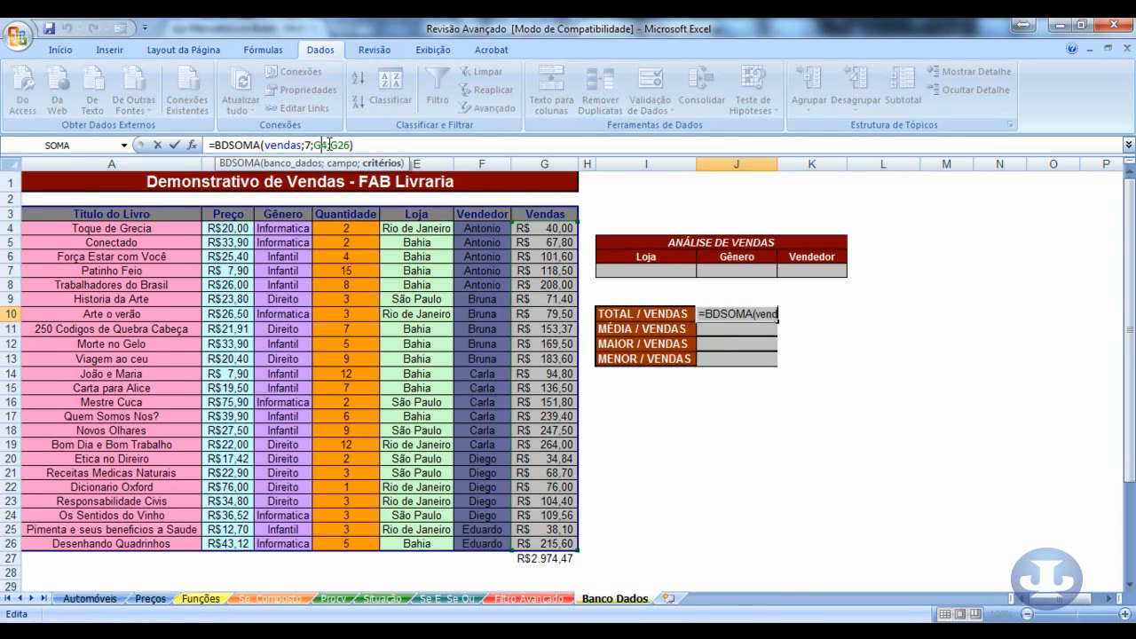
pyautogui.click(779, 321)
pyautogui.moveTo(778, 322); pyautogui.dragTo(780, 362)
pyautogui.click(803, 343)
# Step: Compare the criteria ranges in the copied BDSOMA formulas in J11:J13 with the original in J10
pyautogui.click(747, 329)
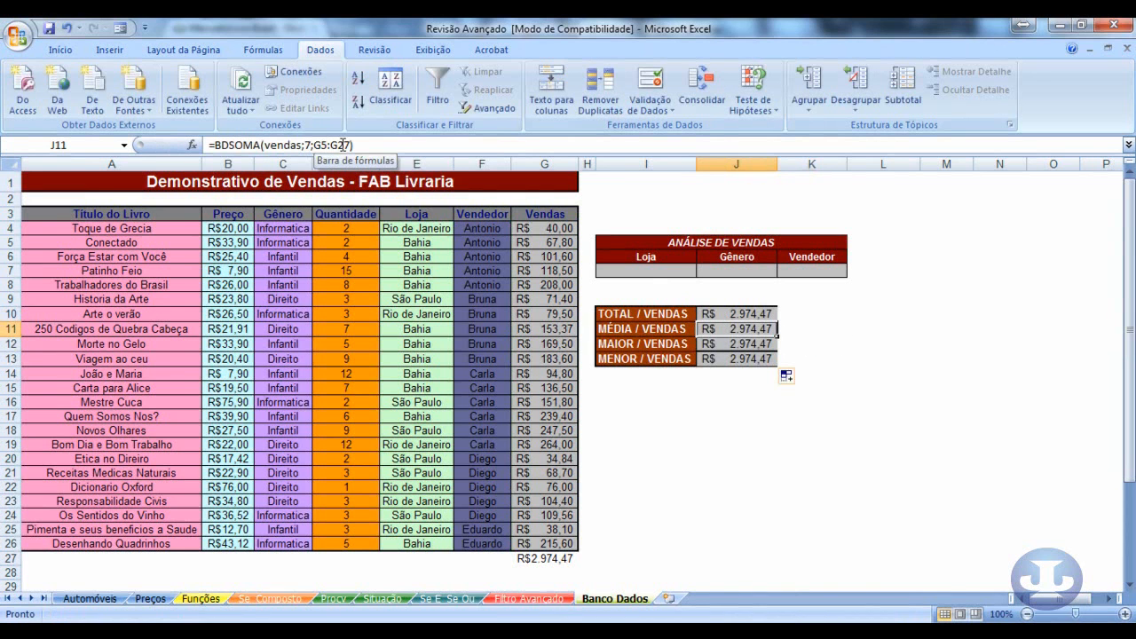
pyautogui.click(723, 342)
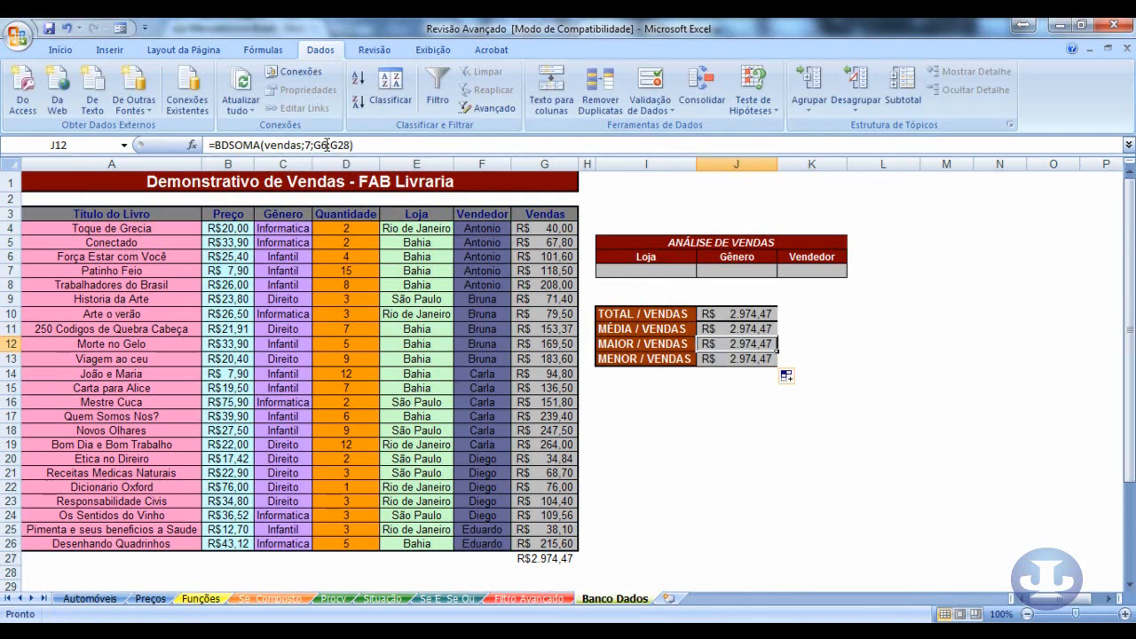
pyautogui.click(713, 359)
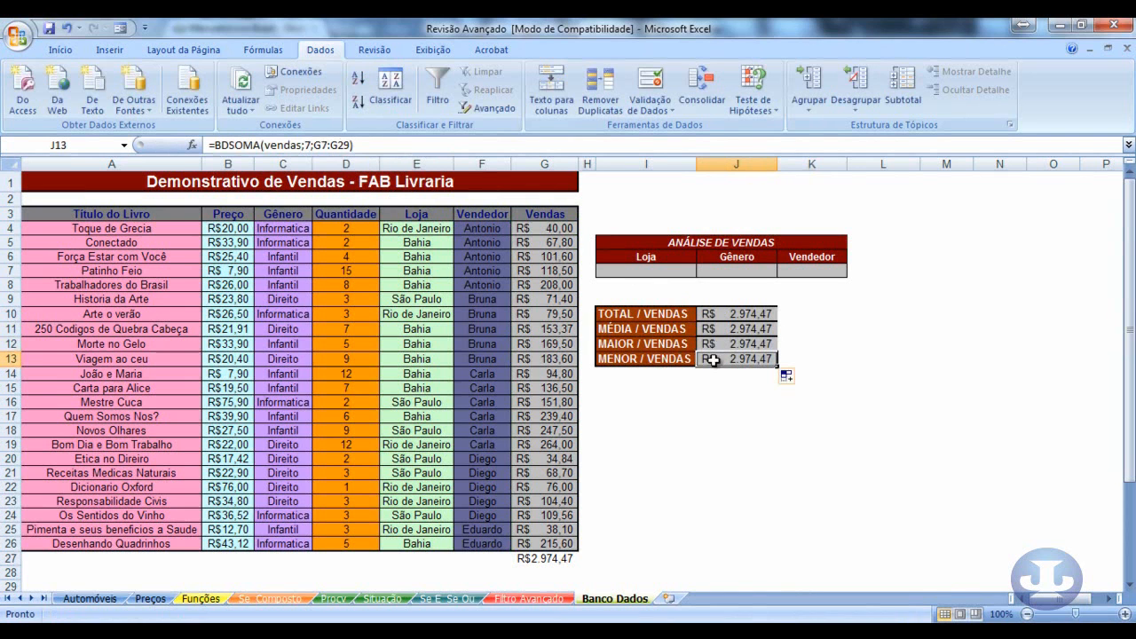
pyautogui.click(325, 144)
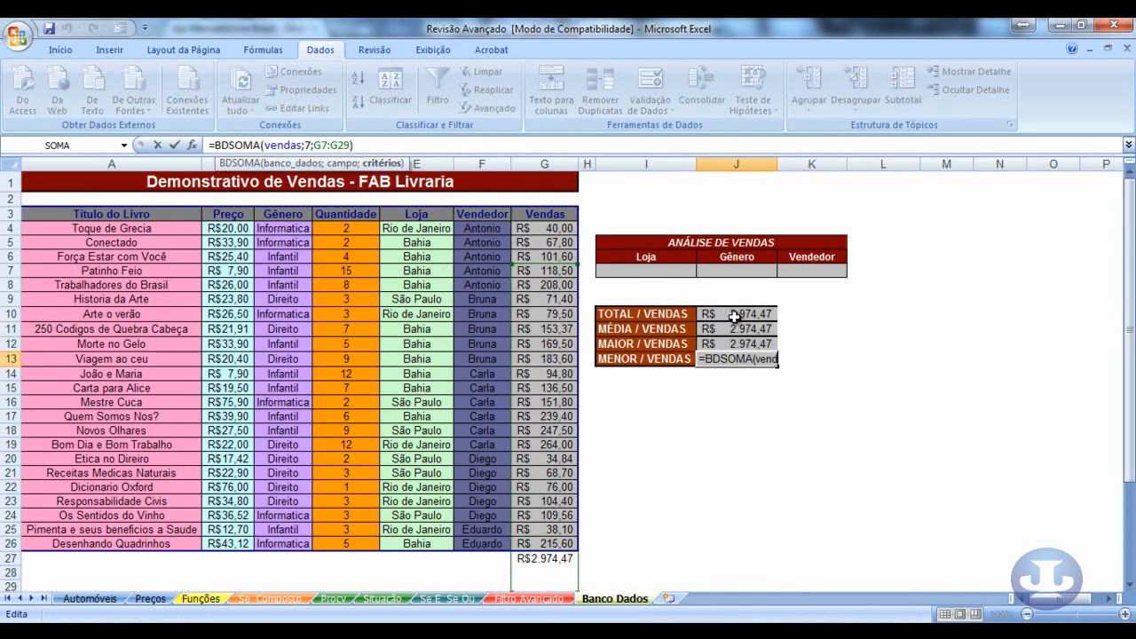
pyautogui.click(798, 329)
pyautogui.click(755, 314)
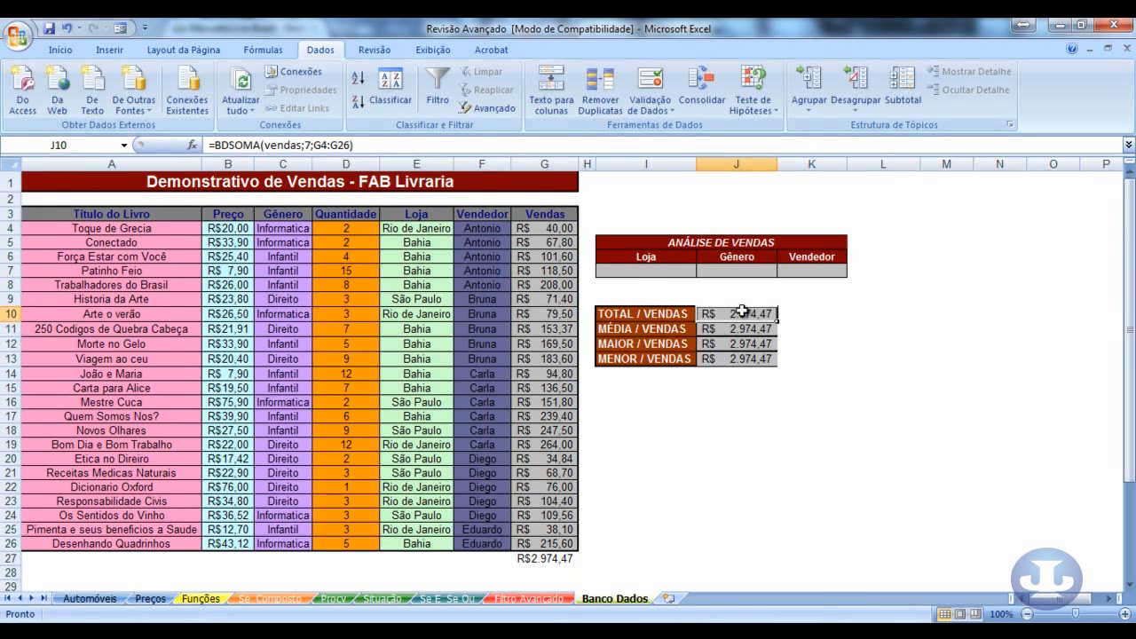
# Step: Check the TOTAL / VENDAS result against the Vendas values in G4:G26 and their sum in G27
pyautogui.moveTo(550, 229); pyautogui.dragTo(578, 540)
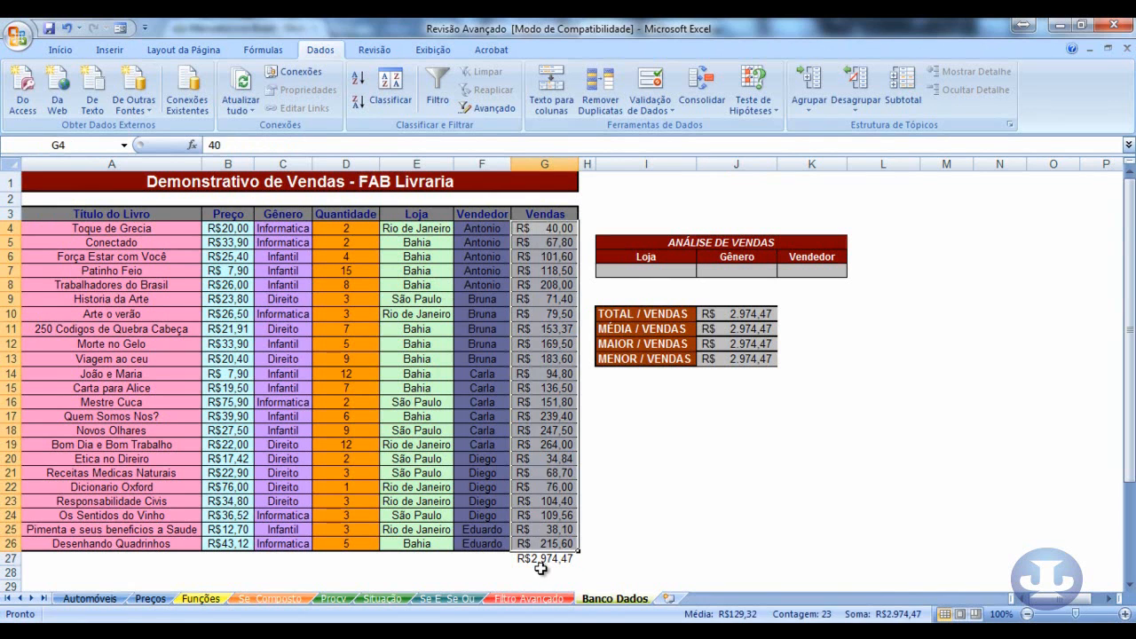
pyautogui.click(621, 558)
pyautogui.click(557, 558)
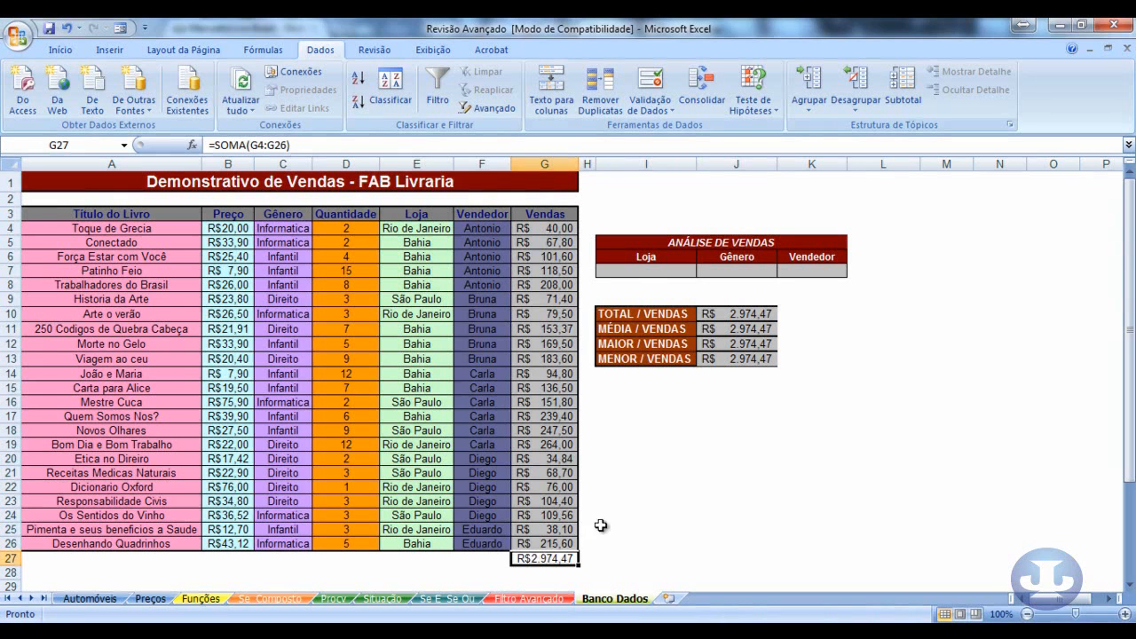
pyautogui.click(639, 513)
pyautogui.click(736, 312)
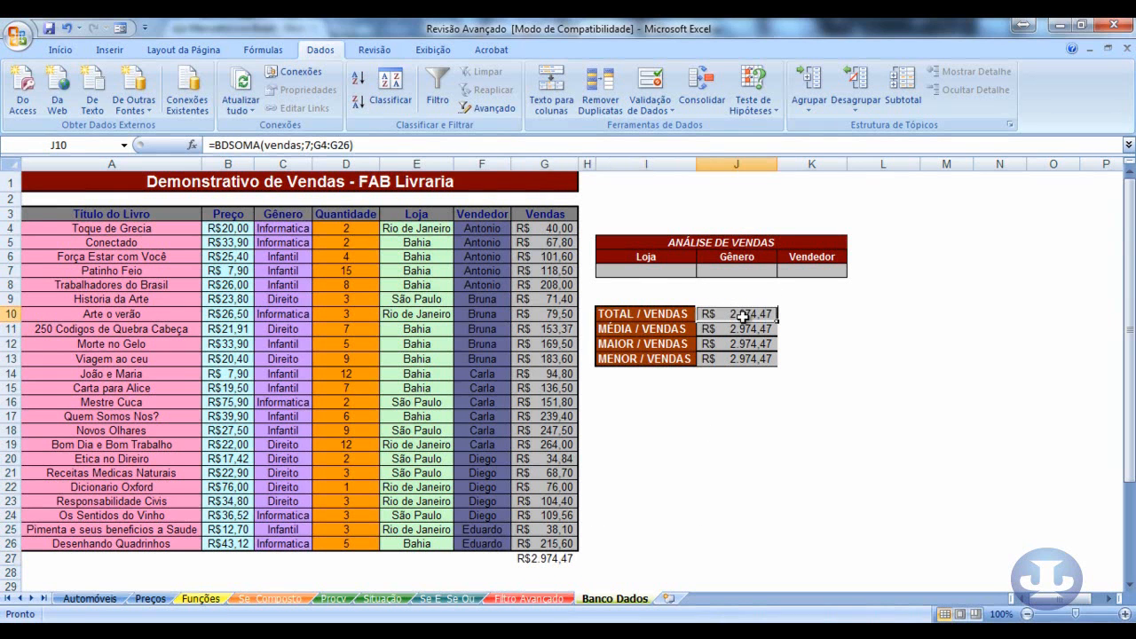
# Step: Make the criteria range in the J10 BDSOMA formula absolute as $G$4:$G$26
pyautogui.click(324, 144)
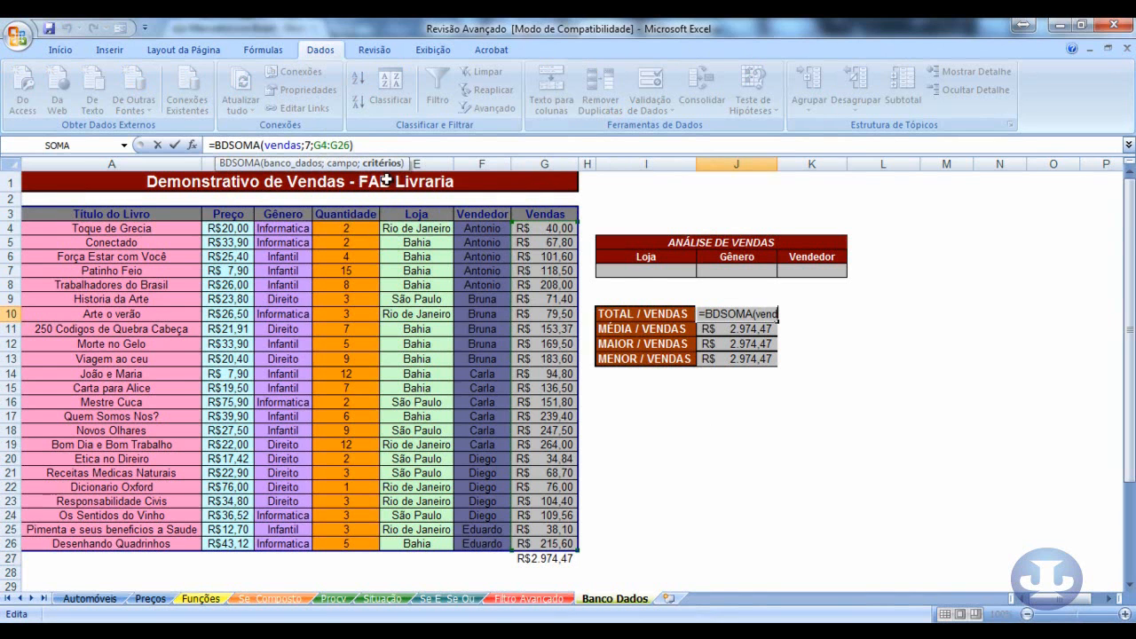
pyautogui.press('F4')
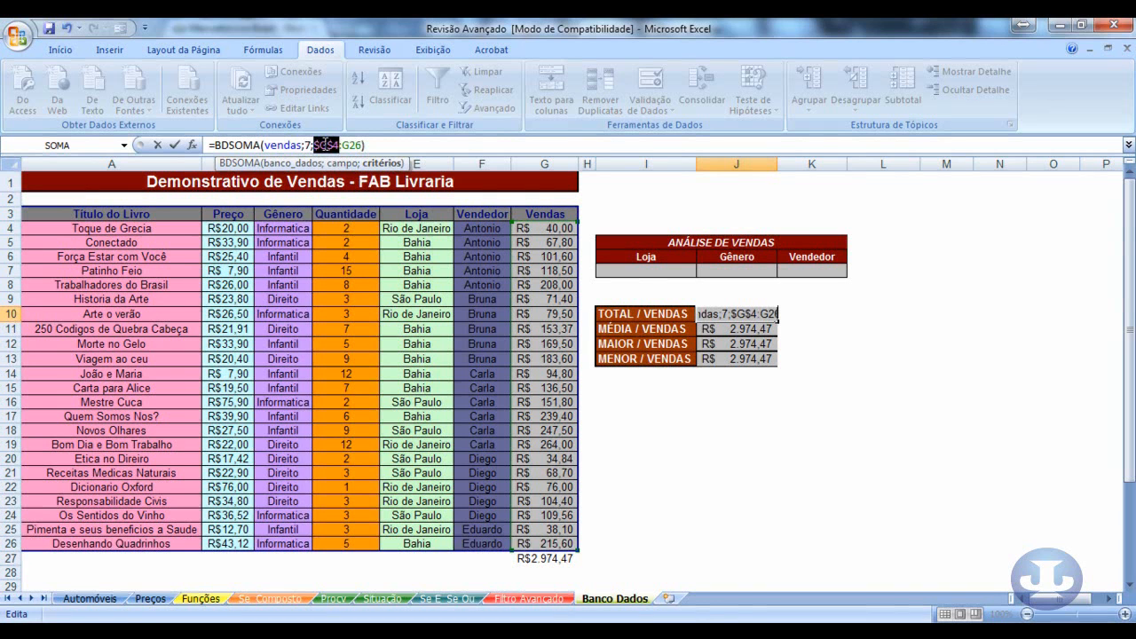
pyautogui.click(350, 145)
pyautogui.press('F4')
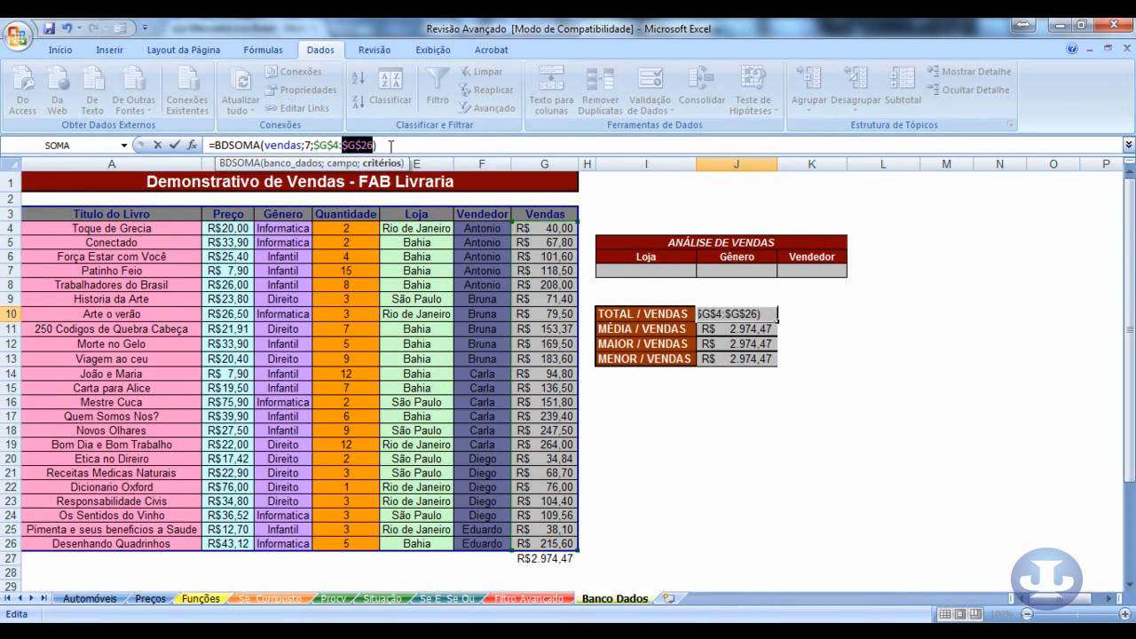
pyautogui.press('Return')
# Step: Fill the BDSOMA formula with the absolute criteria range from J10 down through J13
pyautogui.click(737, 314)
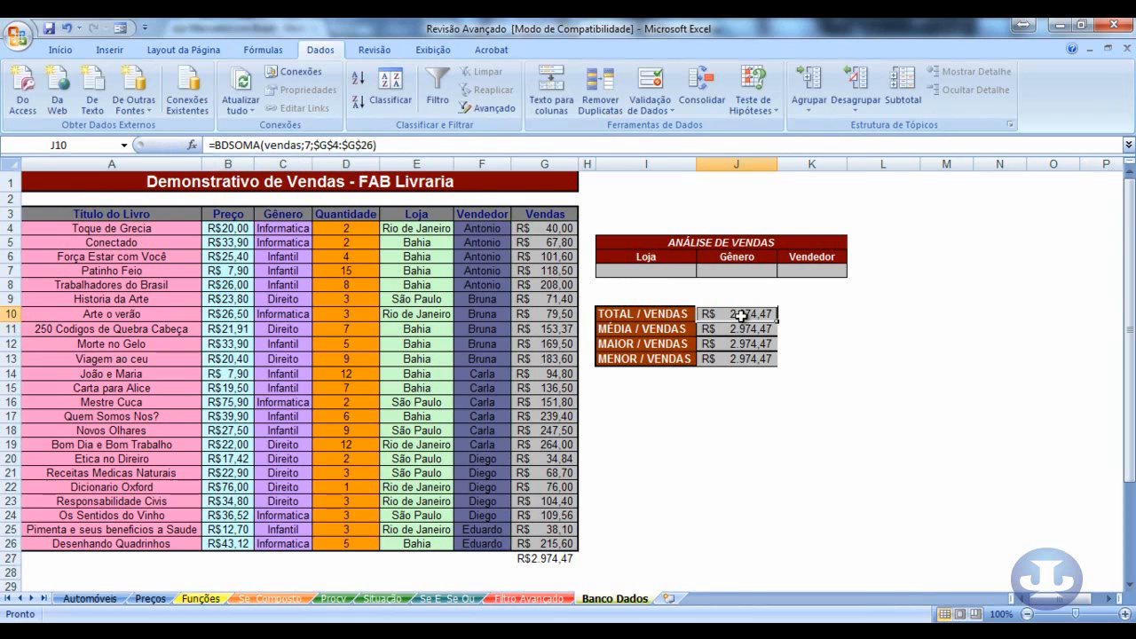
pyautogui.moveTo(778, 321); pyautogui.dragTo(786, 365)
pyautogui.click(786, 399)
# Step: Replace the function in the MÉDIA / VENDAS cell J11 with BDMÉDIA, keeping its arguments
pyautogui.click(715, 330)
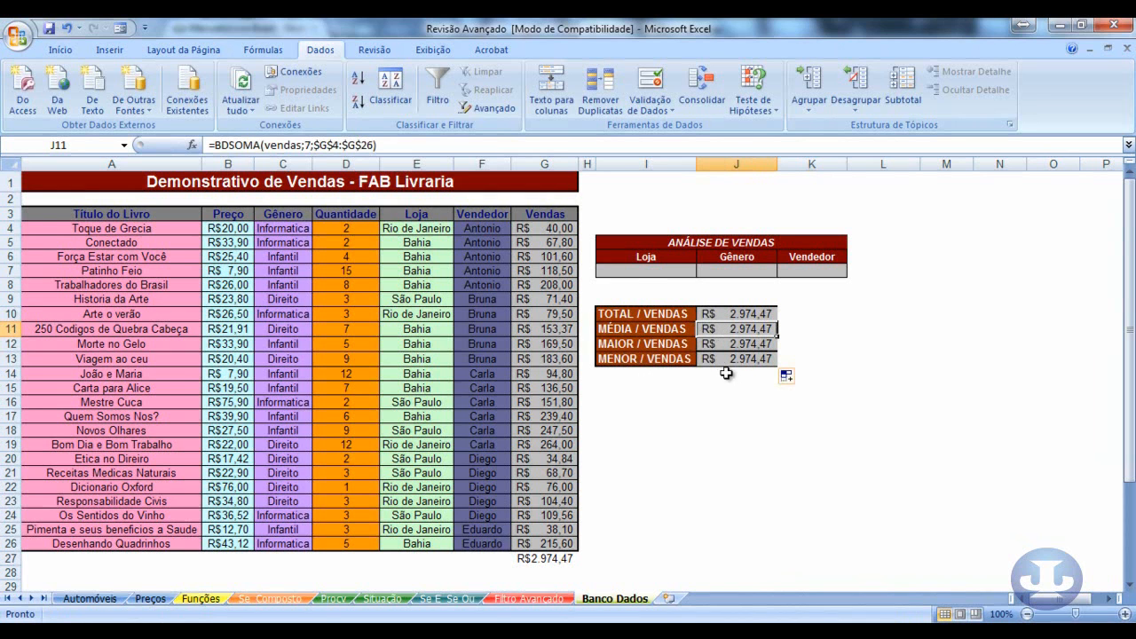
pyautogui.click(260, 145)
pyautogui.moveTo(260, 146); pyautogui.dragTo(426, 145)
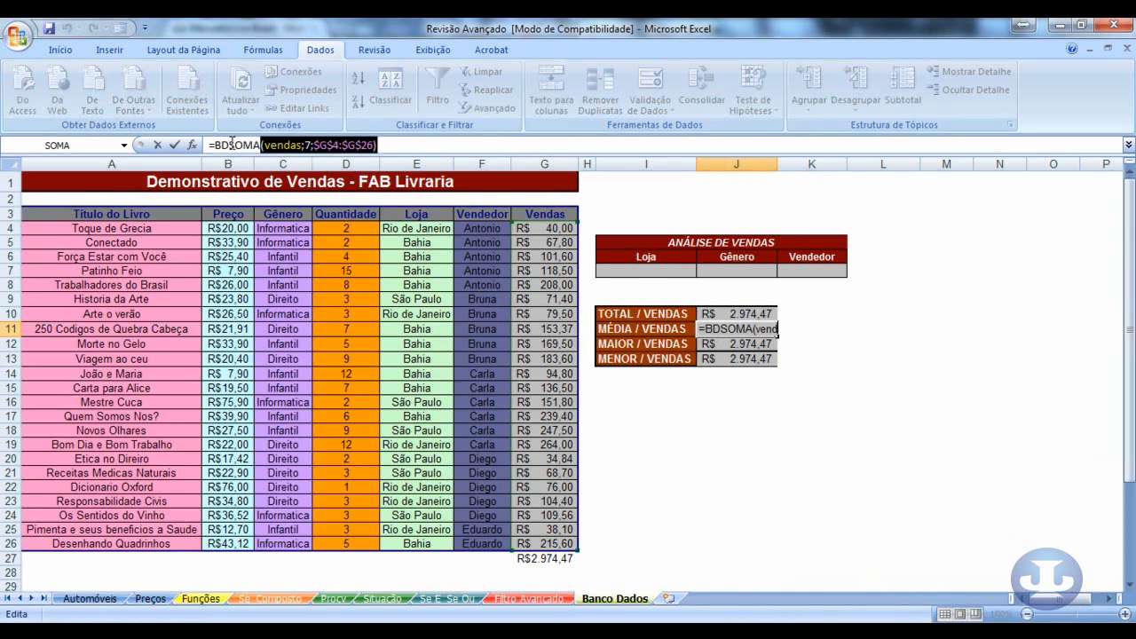
pyautogui.moveTo(229, 145); pyautogui.dragTo(211, 144)
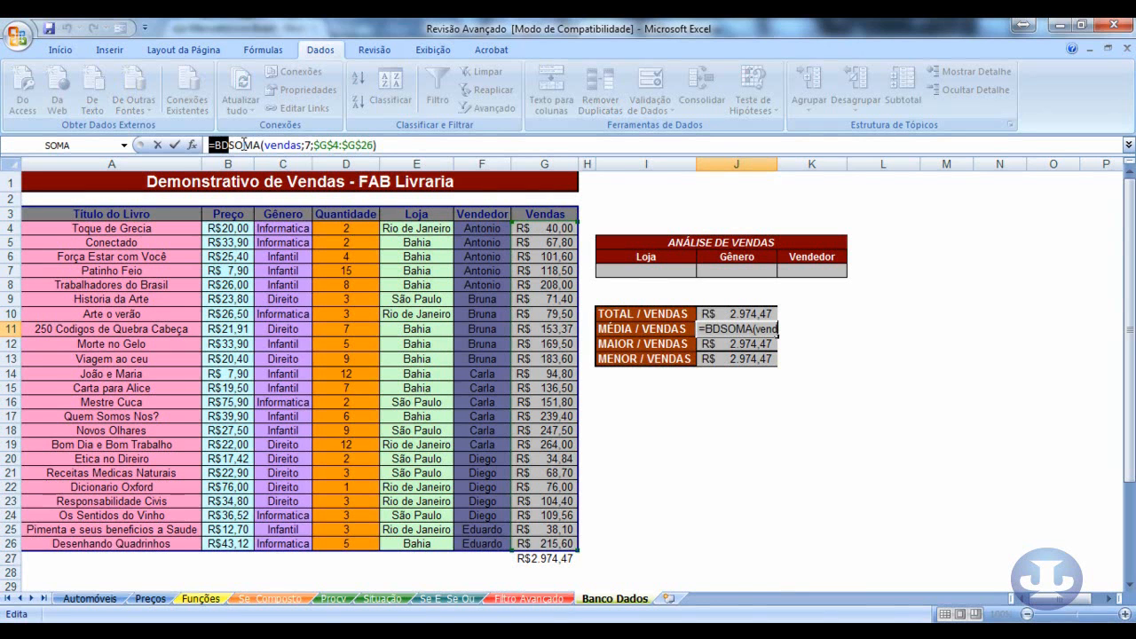
pyautogui.click(243, 145)
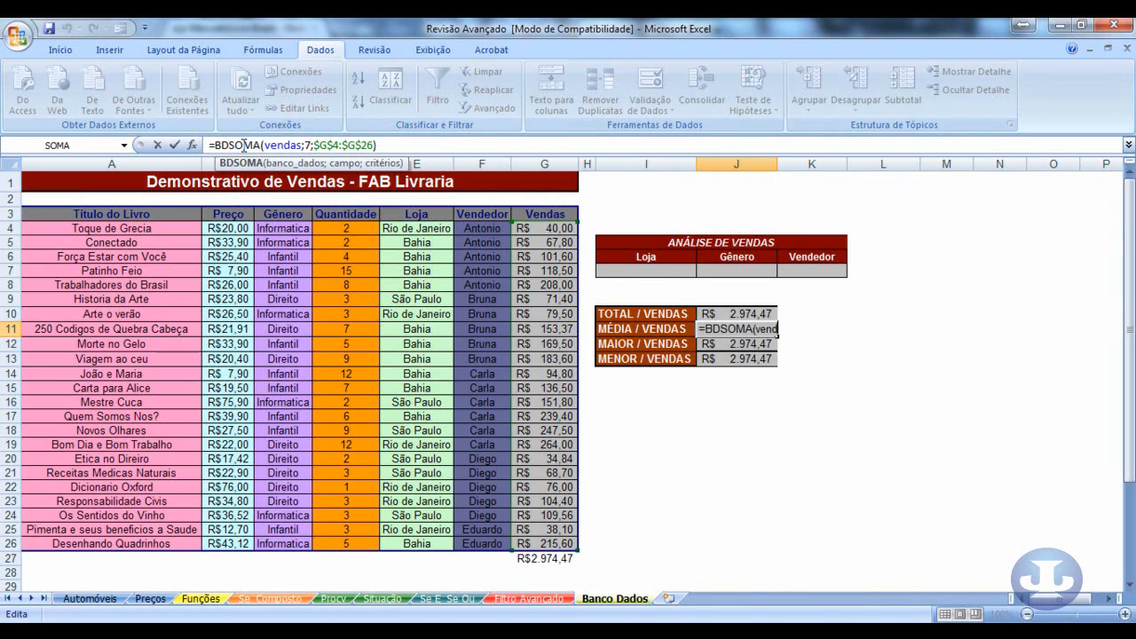
pyautogui.doubleClick(247, 147)
pyautogui.click(247, 147)
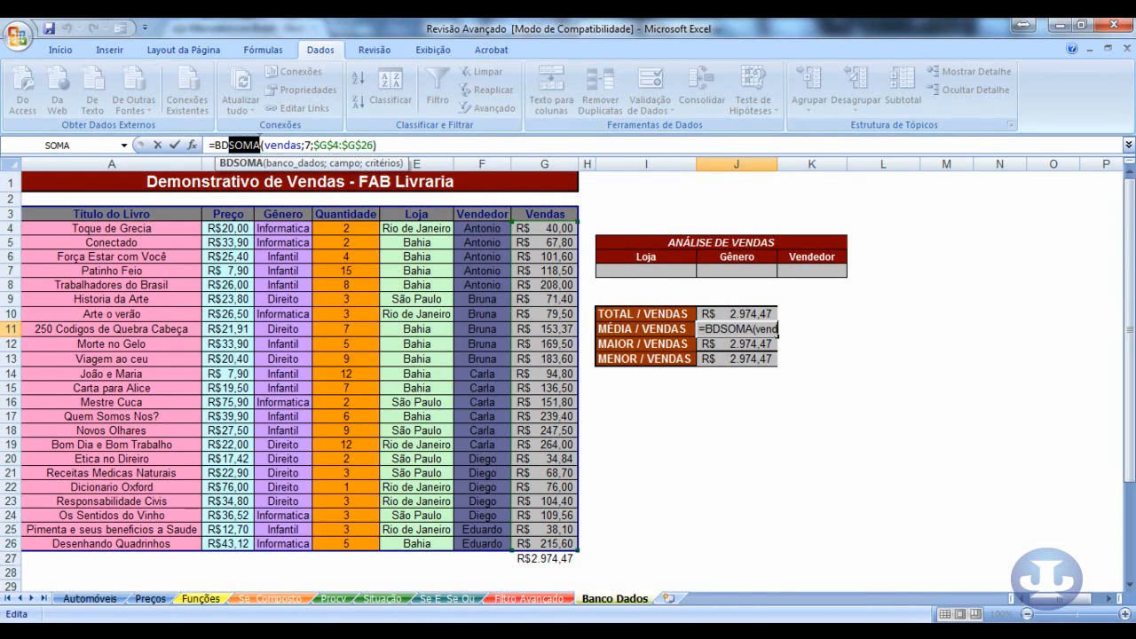
pyautogui.write('média')
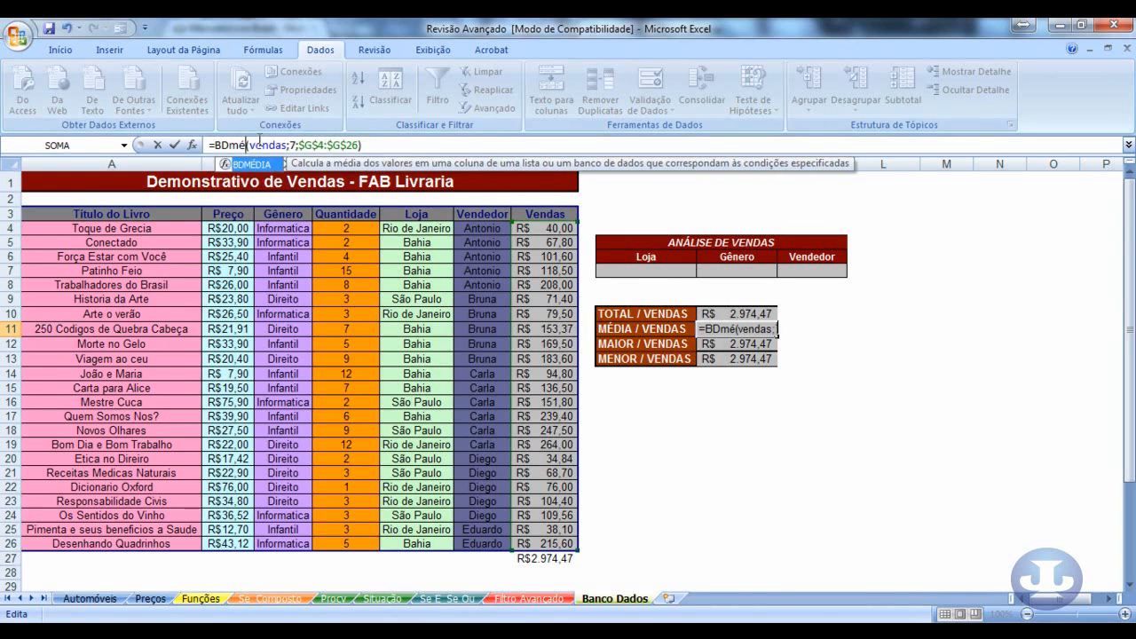
pyautogui.press('Return')
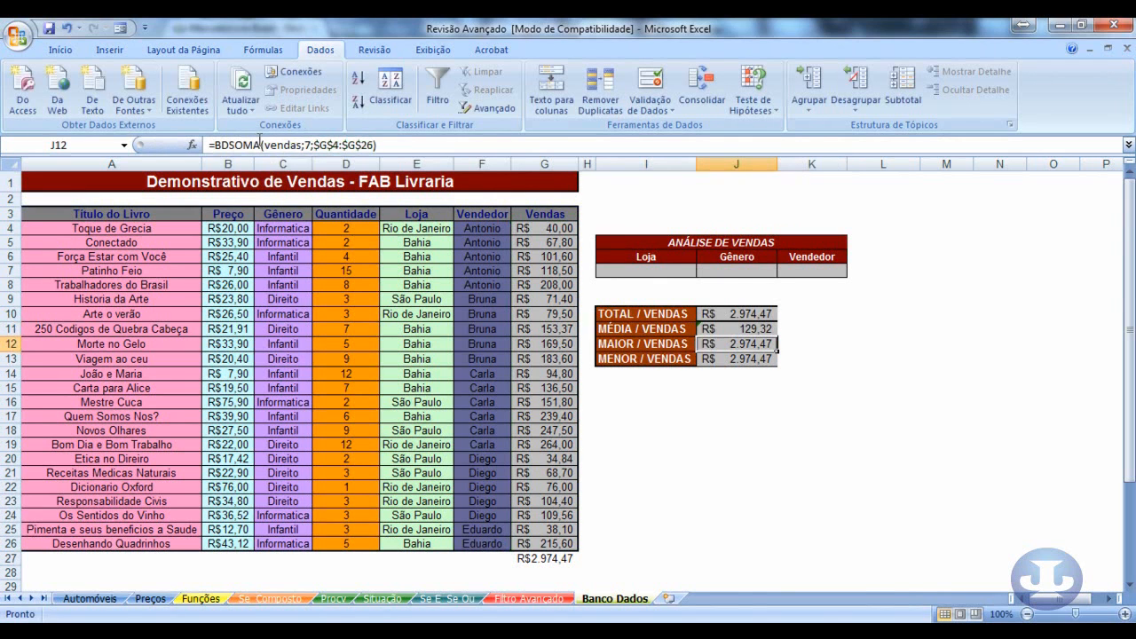
# Step: Replace the function in the MAIOR / VENDAS cell J12 with BDMÁX, keeping its arguments
pyautogui.doubleClick(252, 145)
pyautogui.click(245, 145)
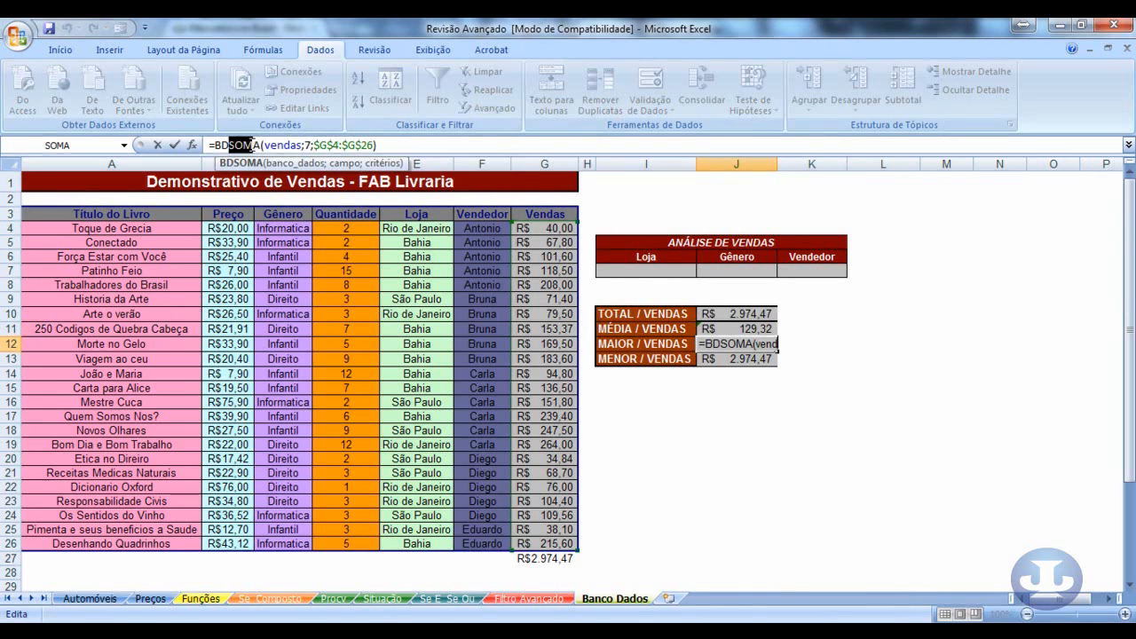
pyautogui.write('m')
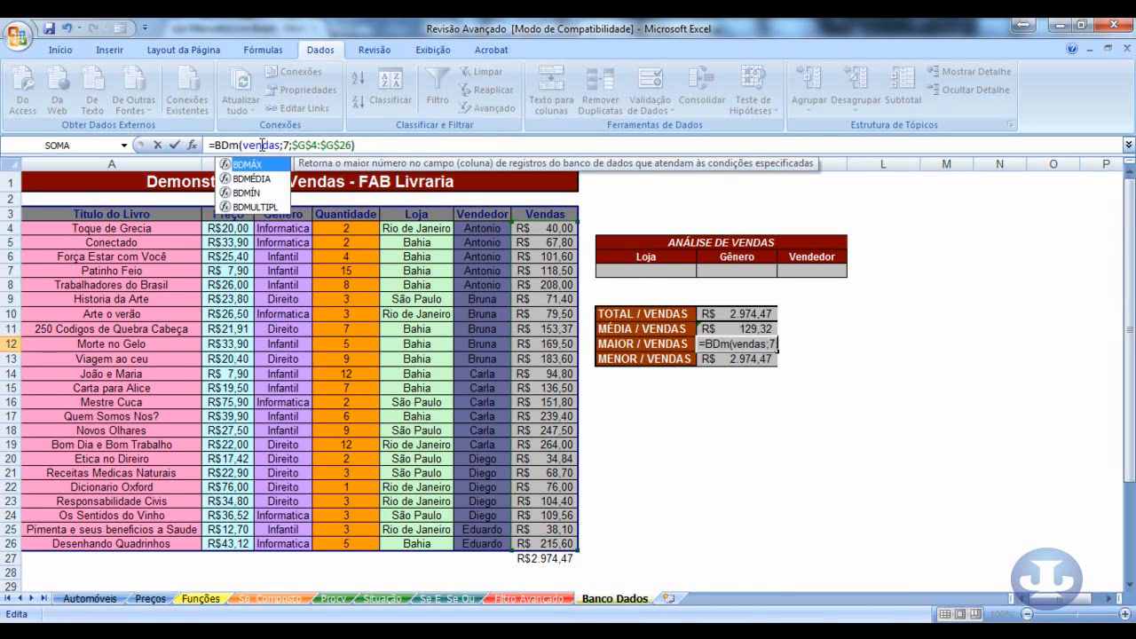
pyautogui.write('áx')
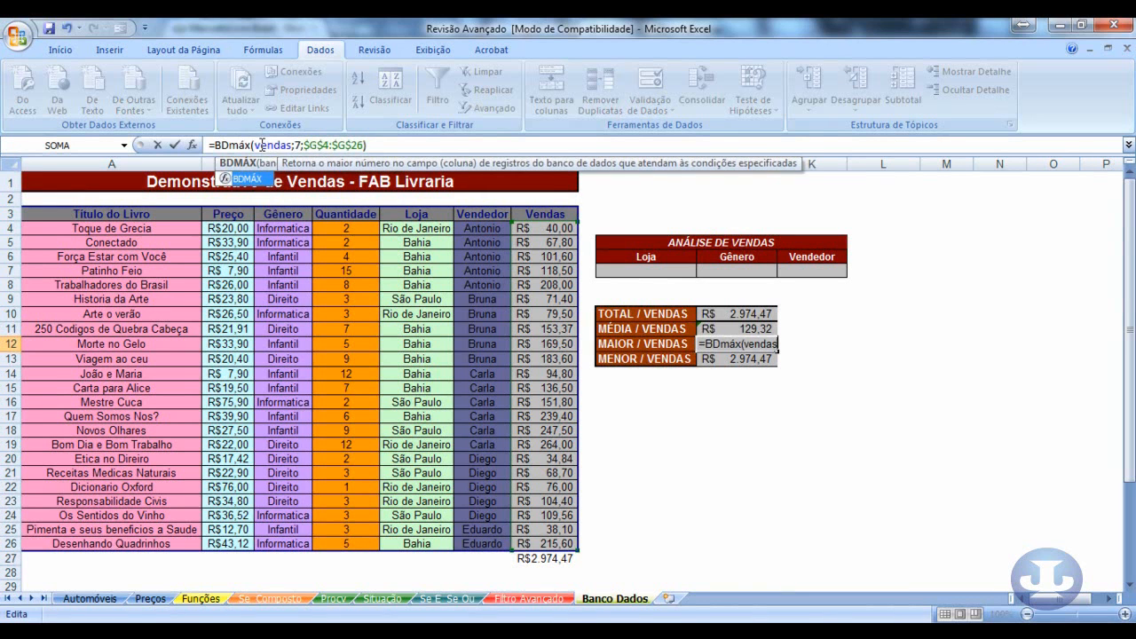
pyautogui.press('Return')
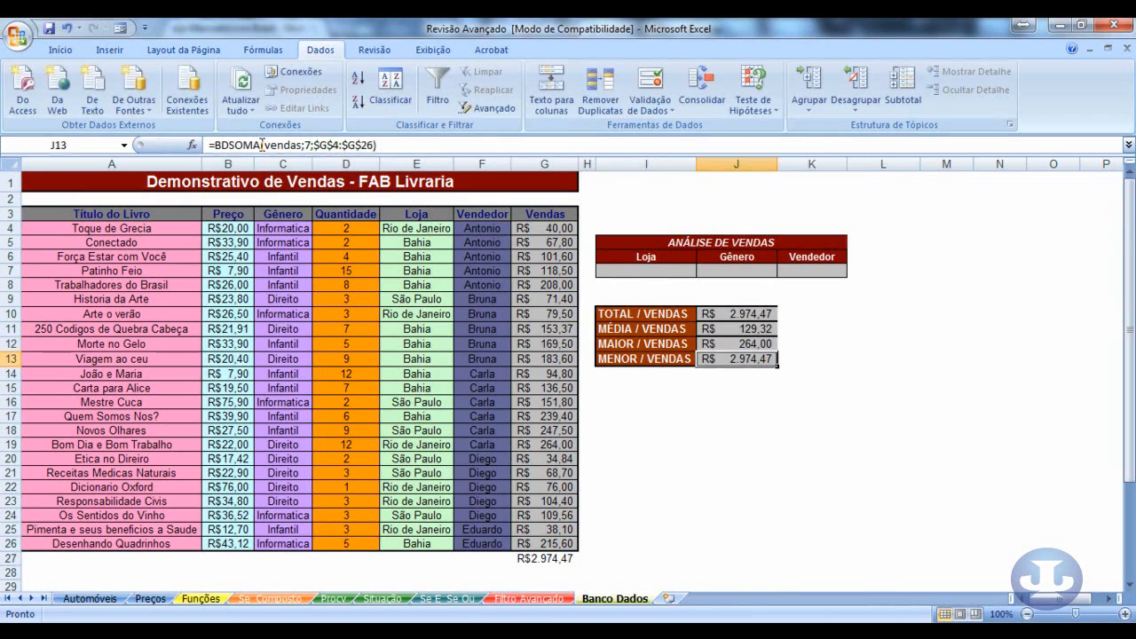
# Step: Replace the function in the MENOR / VENDAS cell J13 with BDMÍN, keeping its arguments
pyautogui.click(258, 144)
pyautogui.doubleClick(253, 145)
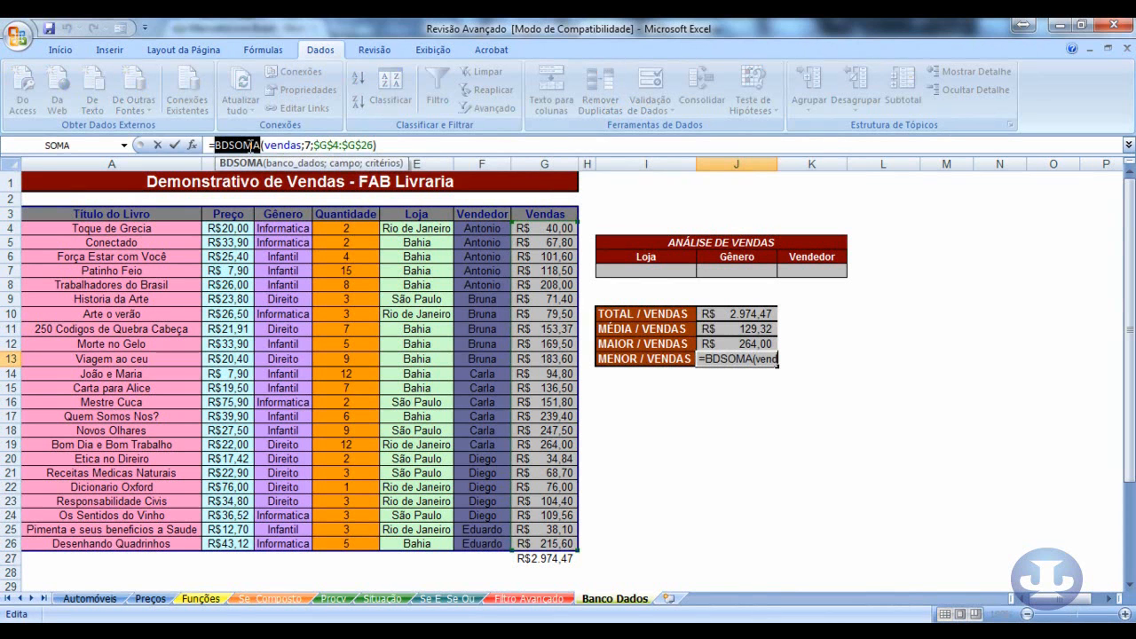
pyautogui.click(253, 145)
pyautogui.press('Left')
pyautogui.press('Left')
pyautogui.press('Left')
pyautogui.press('Left')
pyautogui.press('Left')
pyautogui.press('Left')
pyautogui.press('Left')
pyautogui.press('Left')
pyautogui.press('Right')
pyautogui.press('Right')
pyautogui.press('Right')
pyautogui.press('Delete')
pyautogui.press('Delete')
pyautogui.press('Delete')
pyautogui.press('Delete')
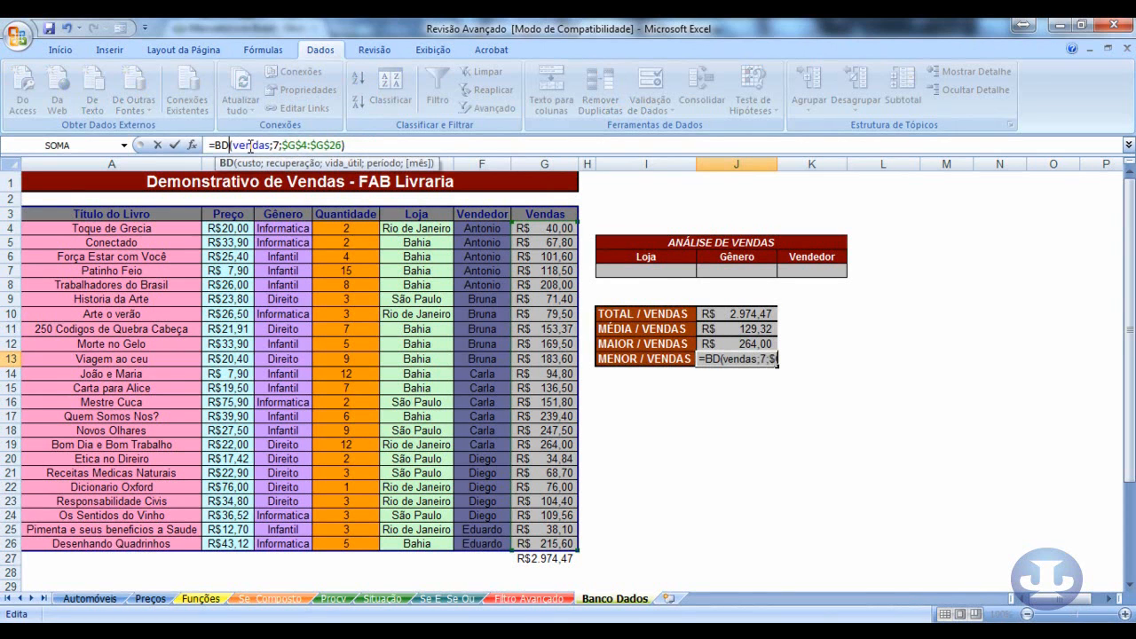
pyautogui.write('mín')
pyautogui.press('Return')
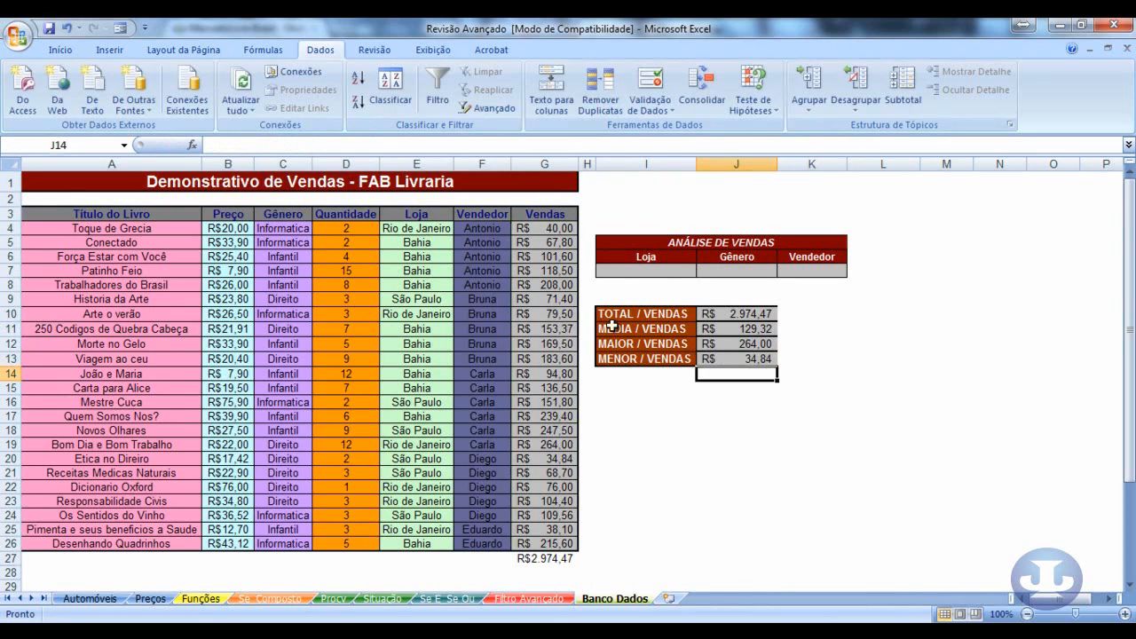
# Step: Review the results in J10:J13 and the empty Loja, Gênero and Vendedor criteria cells I7:K7 under ANÁLISE DE VENDAS
pyautogui.click(734, 358)
pyautogui.moveTo(736, 316); pyautogui.dragTo(735, 358)
pyautogui.click(756, 416)
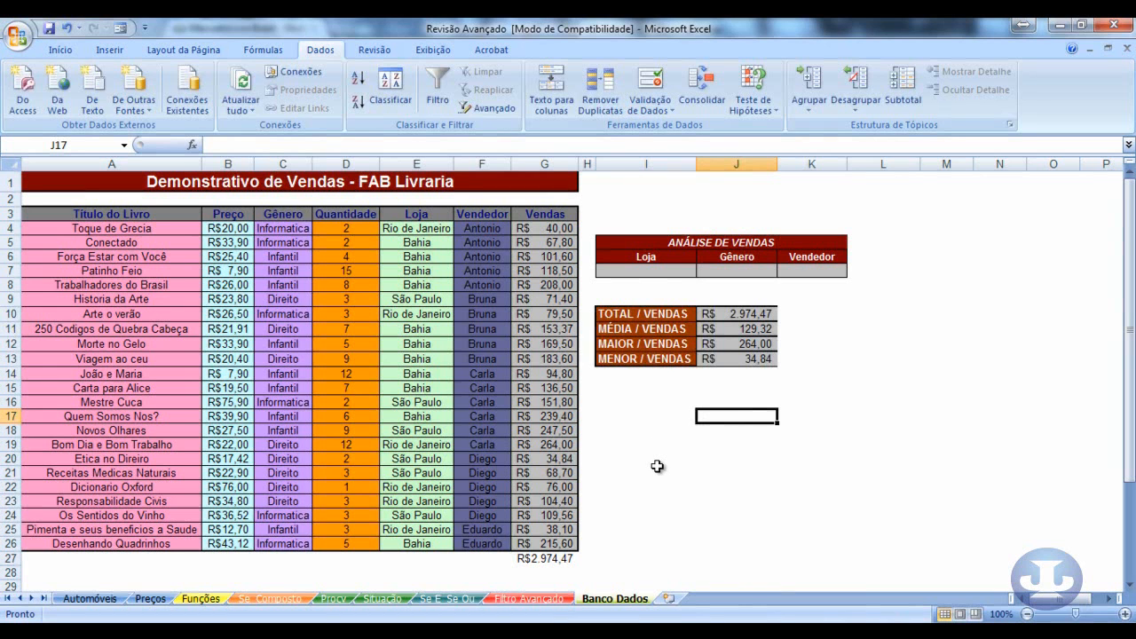
pyautogui.moveTo(736, 313); pyautogui.dragTo(744, 364)
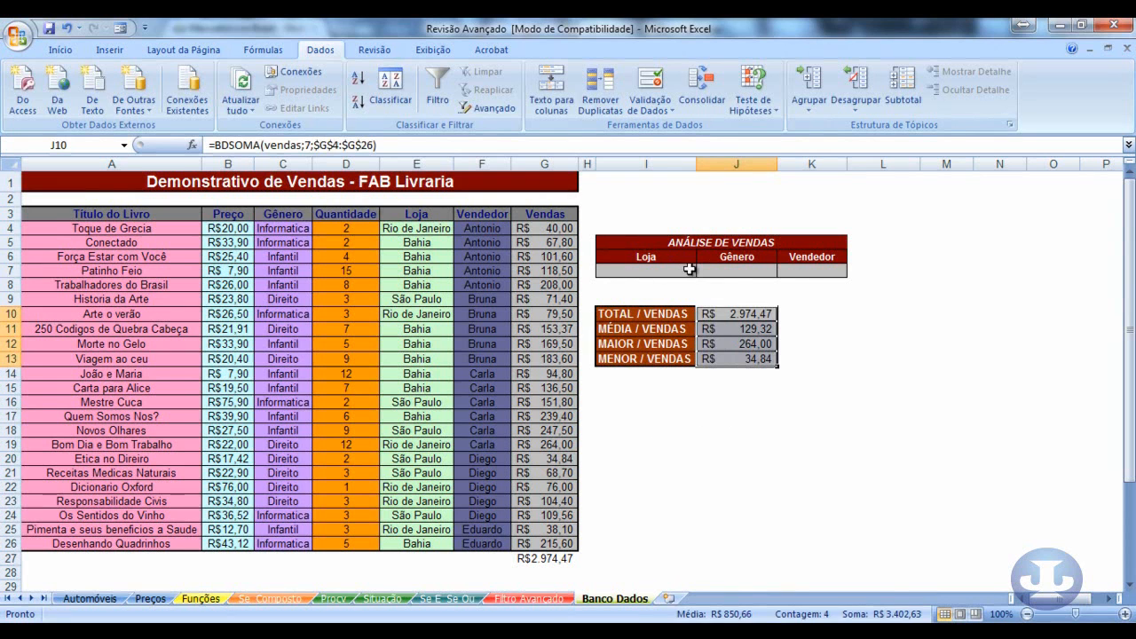
pyautogui.moveTo(636, 270); pyautogui.dragTo(801, 269)
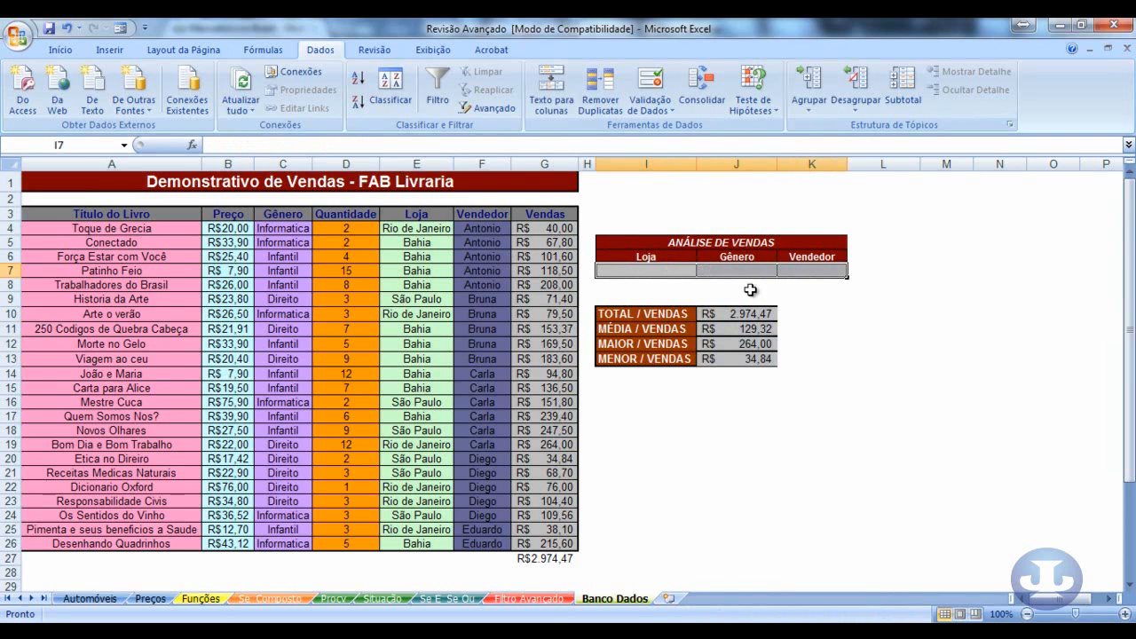
pyautogui.click(665, 268)
pyautogui.click(676, 285)
pyautogui.click(673, 268)
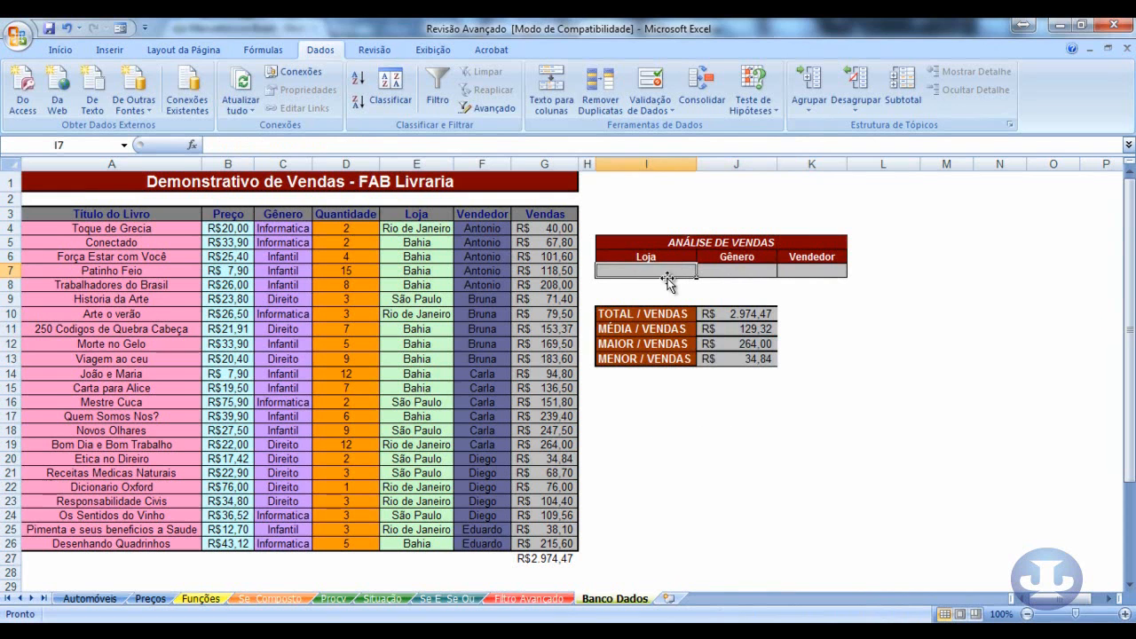
pyautogui.click(741, 271)
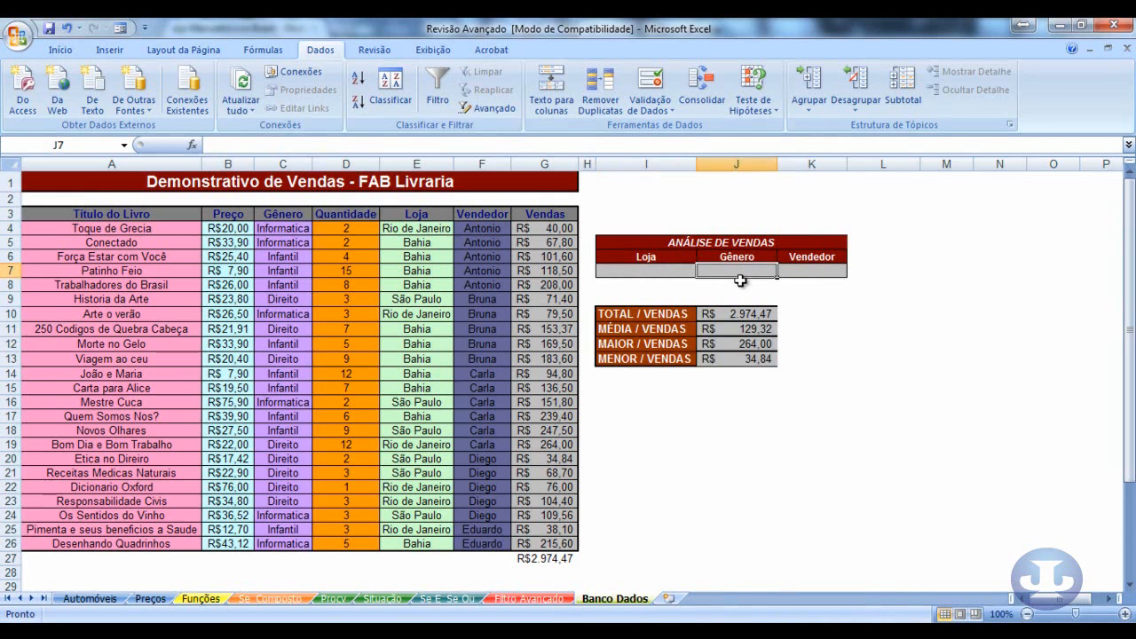
pyautogui.click(805, 271)
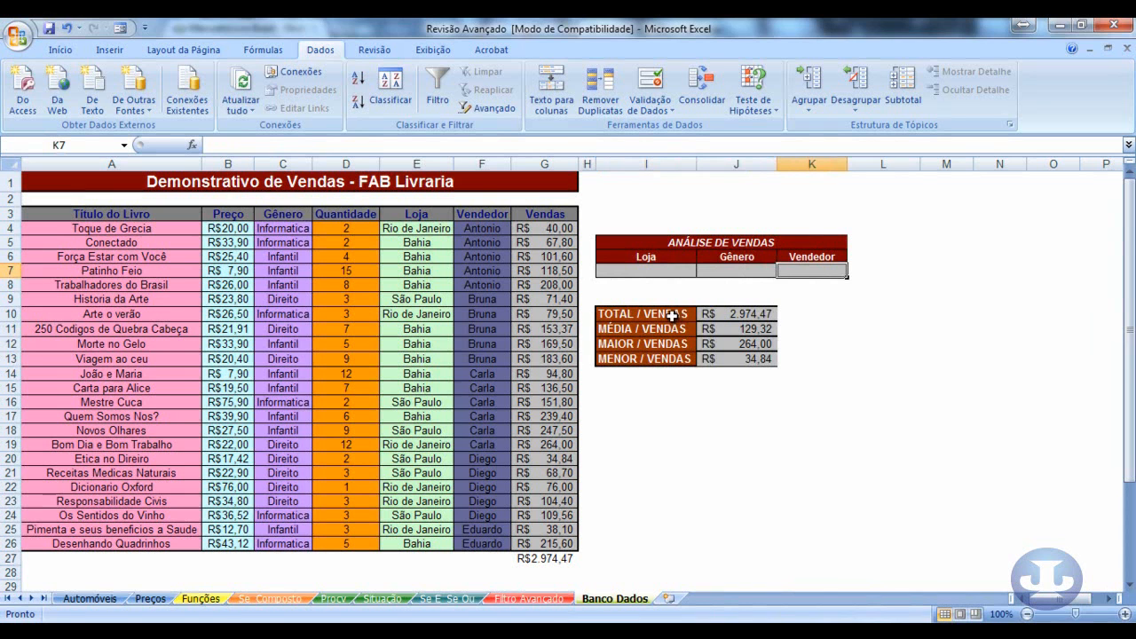
pyautogui.click(719, 315)
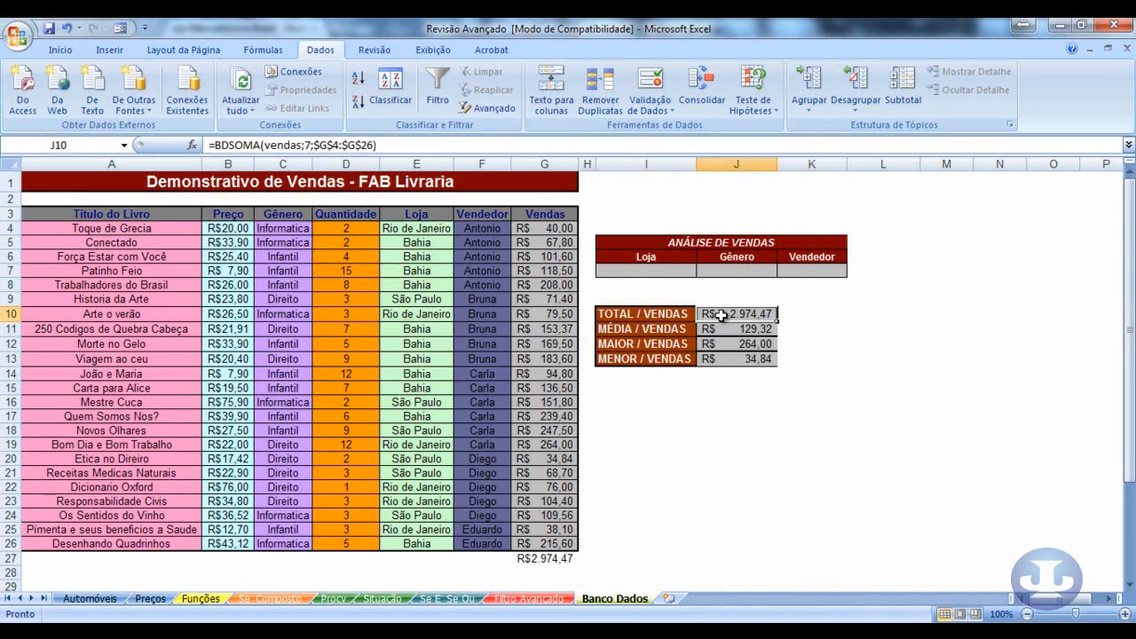
pyautogui.moveTo(720, 315); pyautogui.dragTo(729, 358)
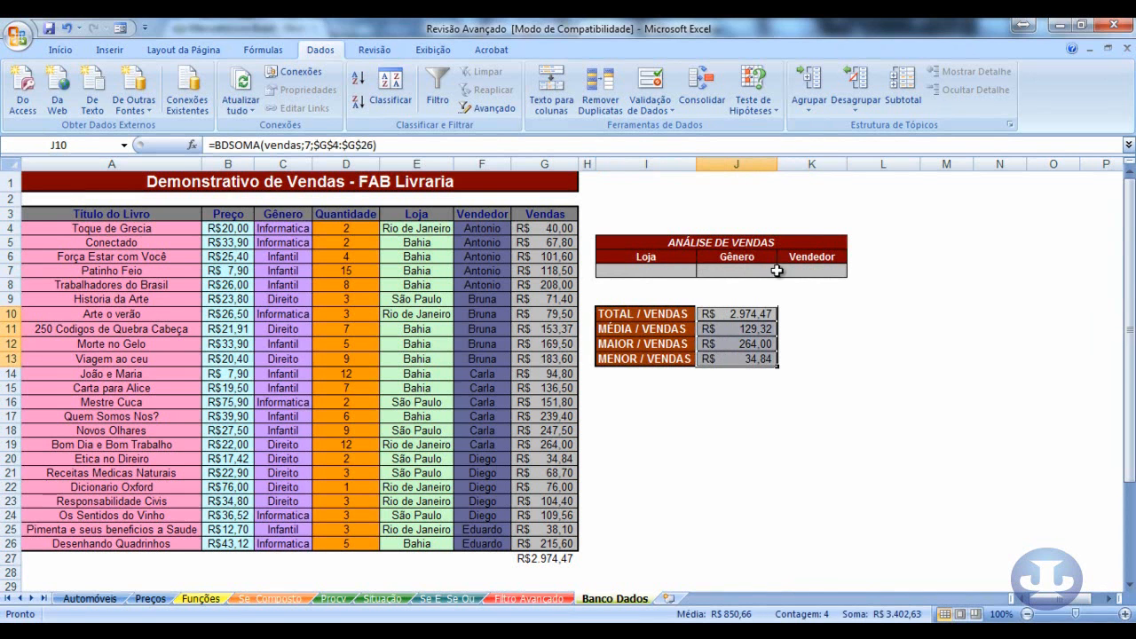
pyautogui.click(752, 316)
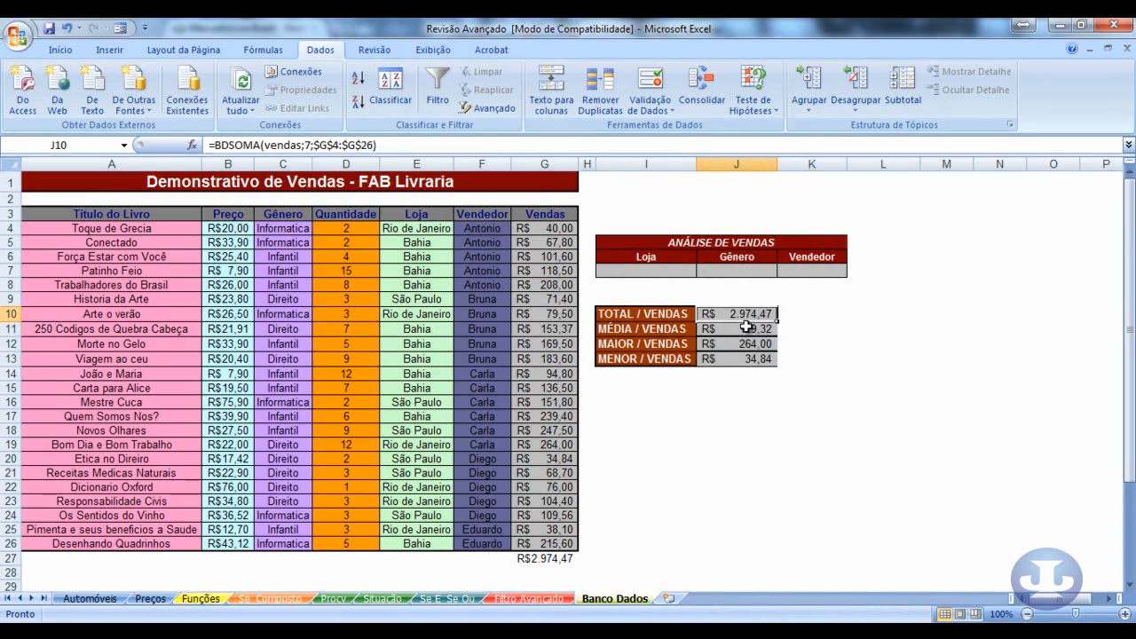
pyautogui.moveTo(651, 271); pyautogui.dragTo(835, 277)
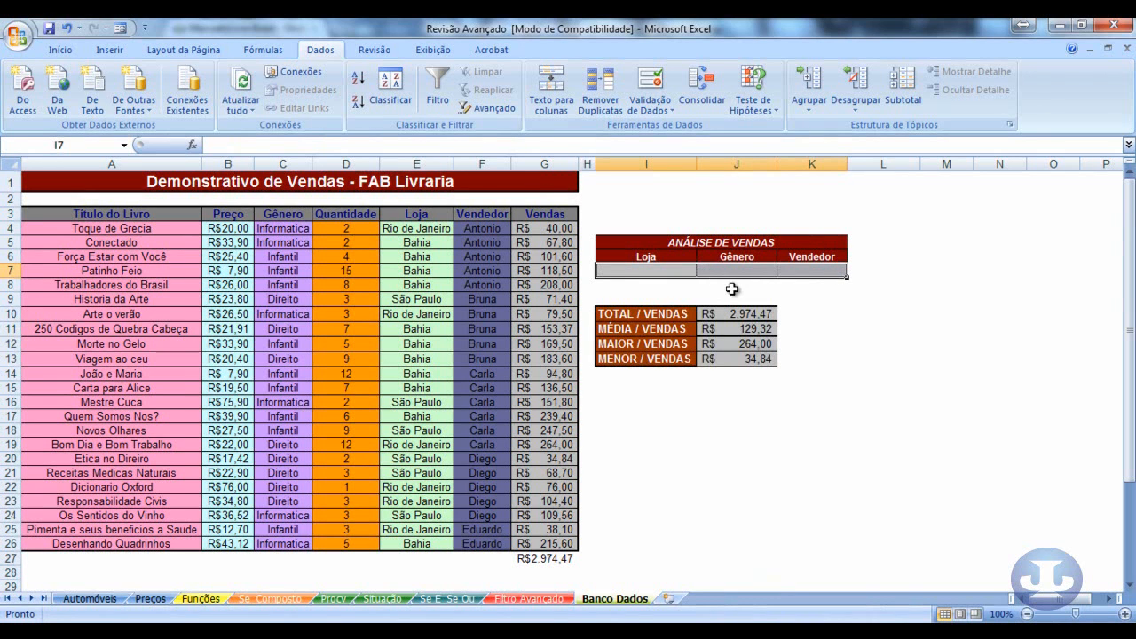
# Step: Enter Bahia as the Loja criterion in I7 under ANÁLISE DE VENDAS
pyautogui.click(674, 272)
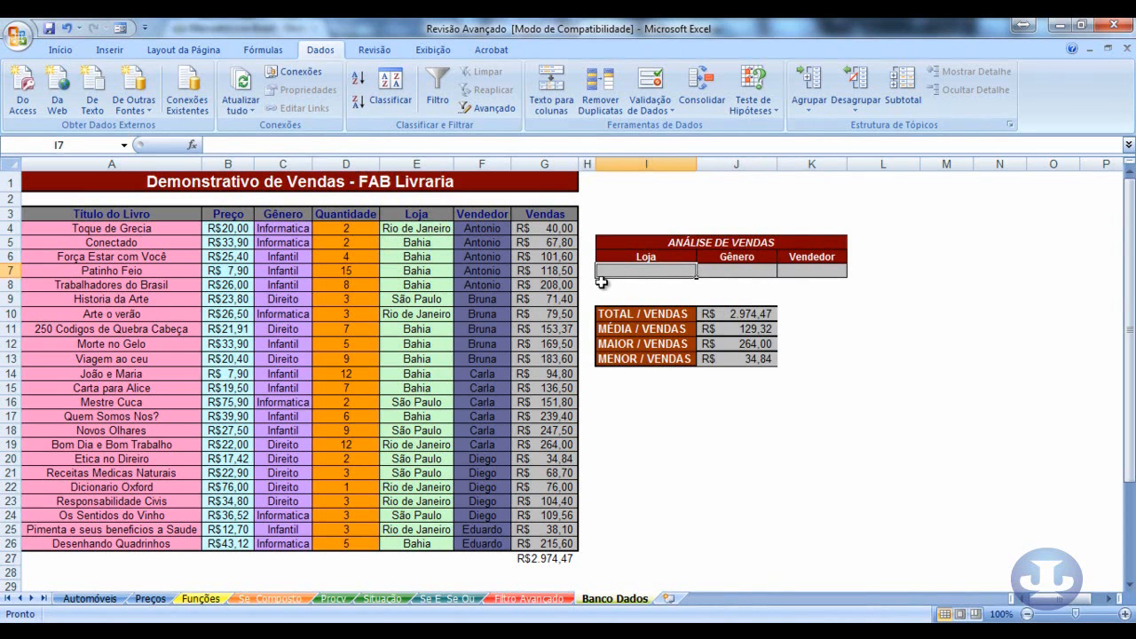
pyautogui.write('Bah')
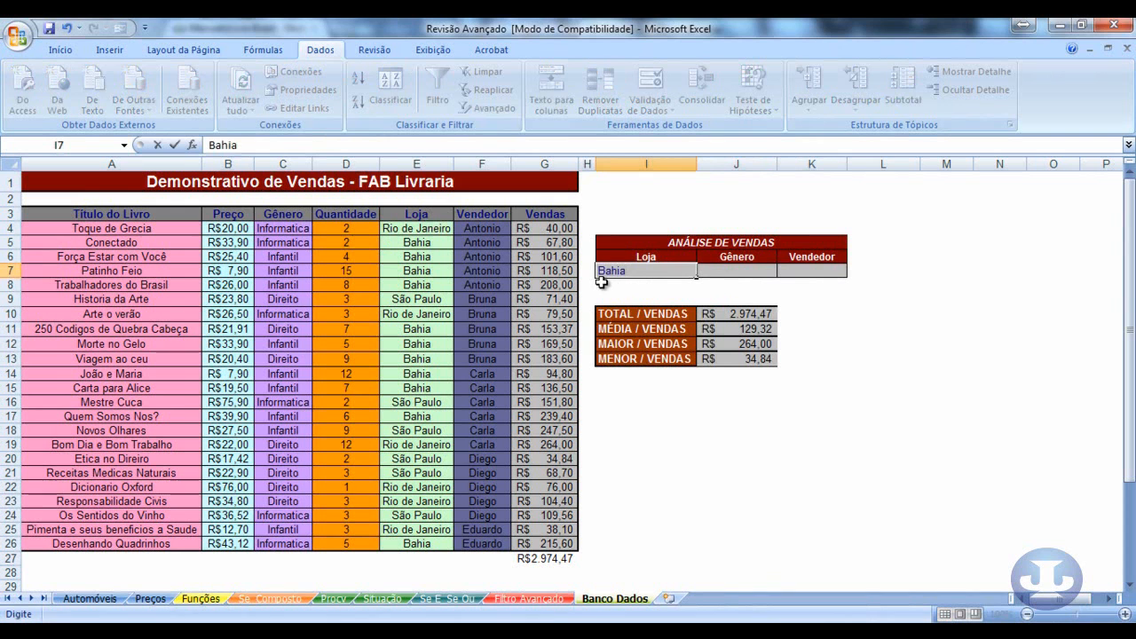
pyautogui.write('ia')
pyautogui.press('Return')
# Step: Enter Infantil as the Gênero criterion in J7 and a salesperson's name as the Vendedor criterion in K7
pyautogui.click(719, 270)
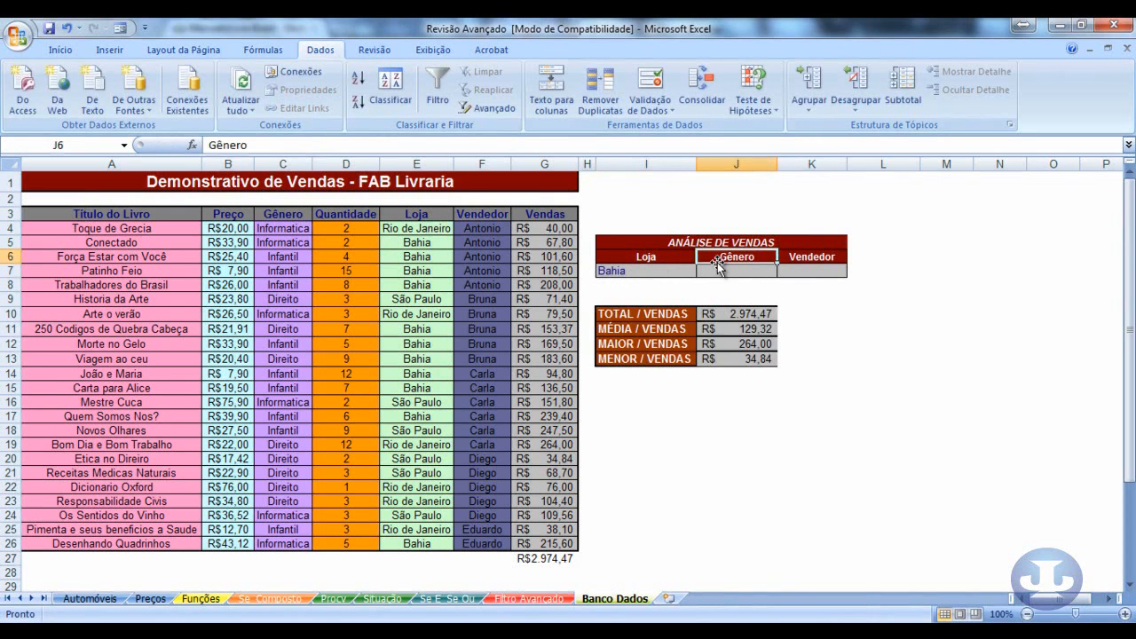
pyautogui.click(282, 228)
pyautogui.click(283, 262)
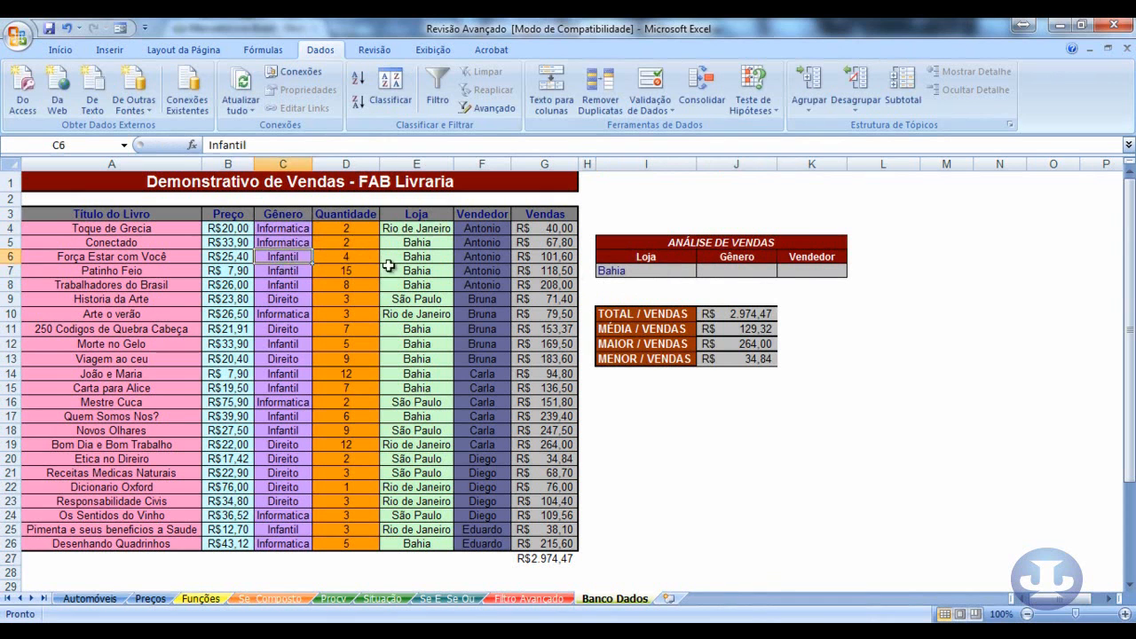
pyautogui.click(743, 270)
pyautogui.write('Inf')
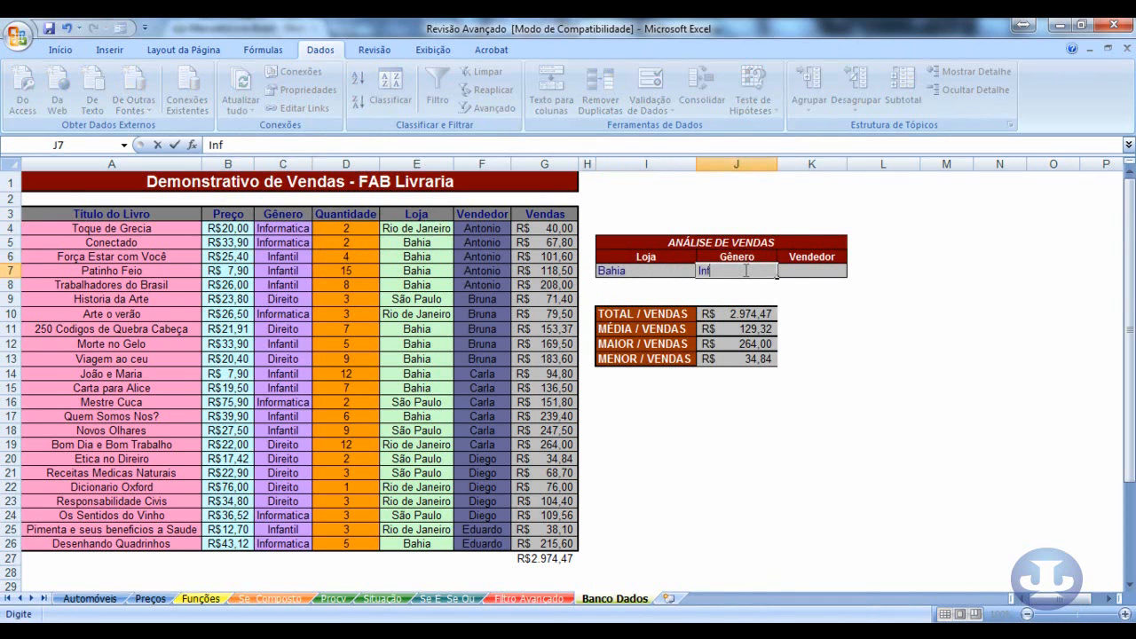
pyautogui.write('antil')
pyautogui.press('Tab')
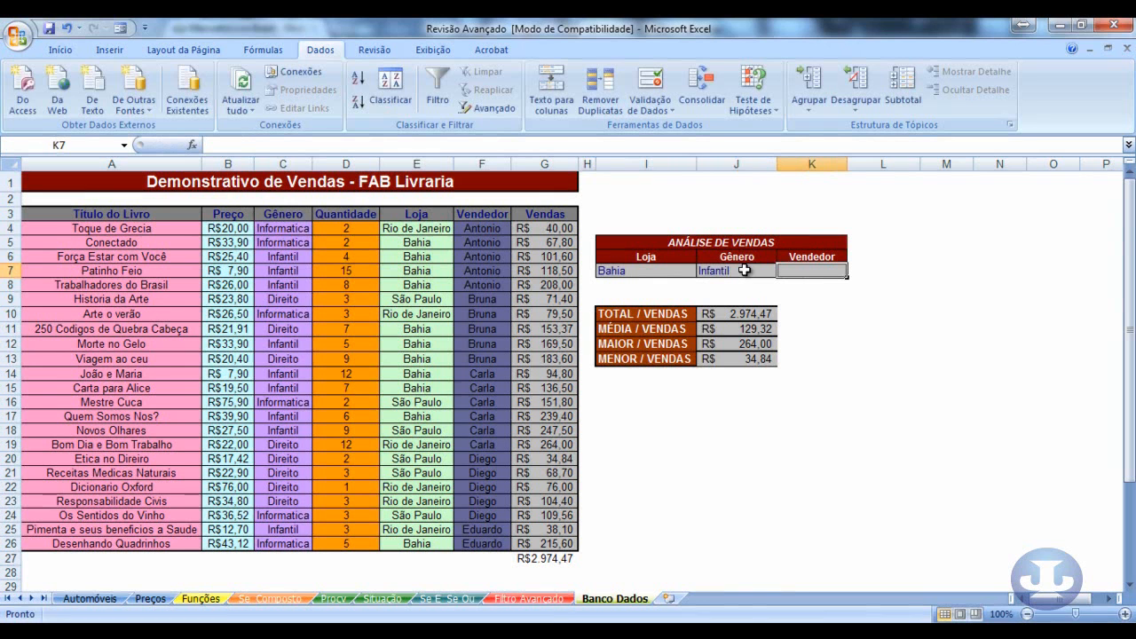
pyautogui.write('C')
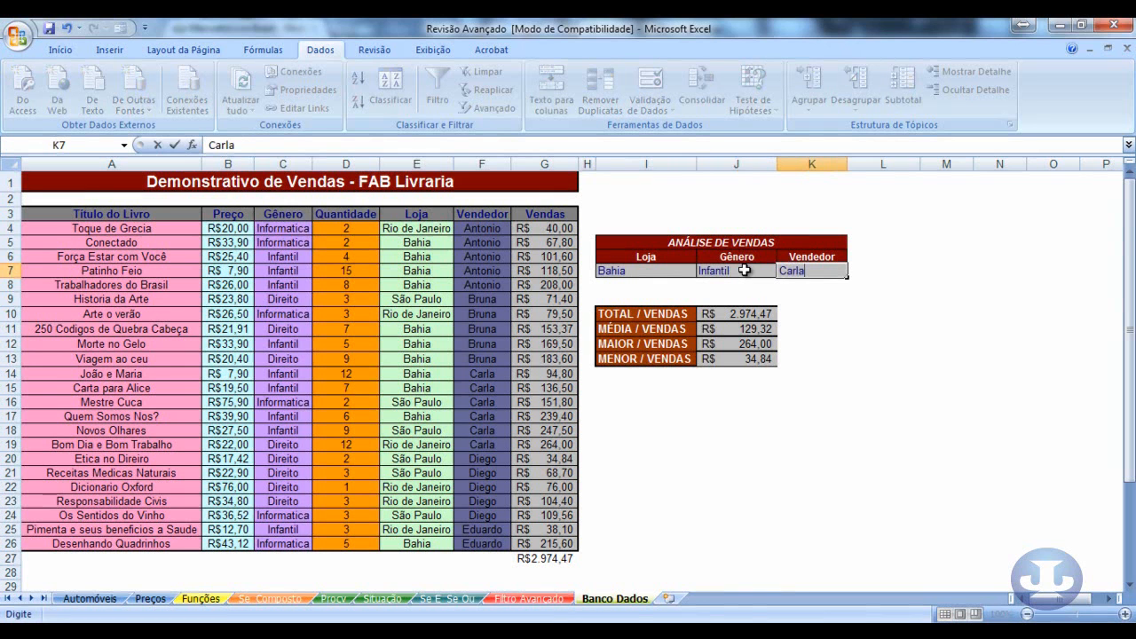
pyautogui.write('arla')
pyautogui.press('Return')
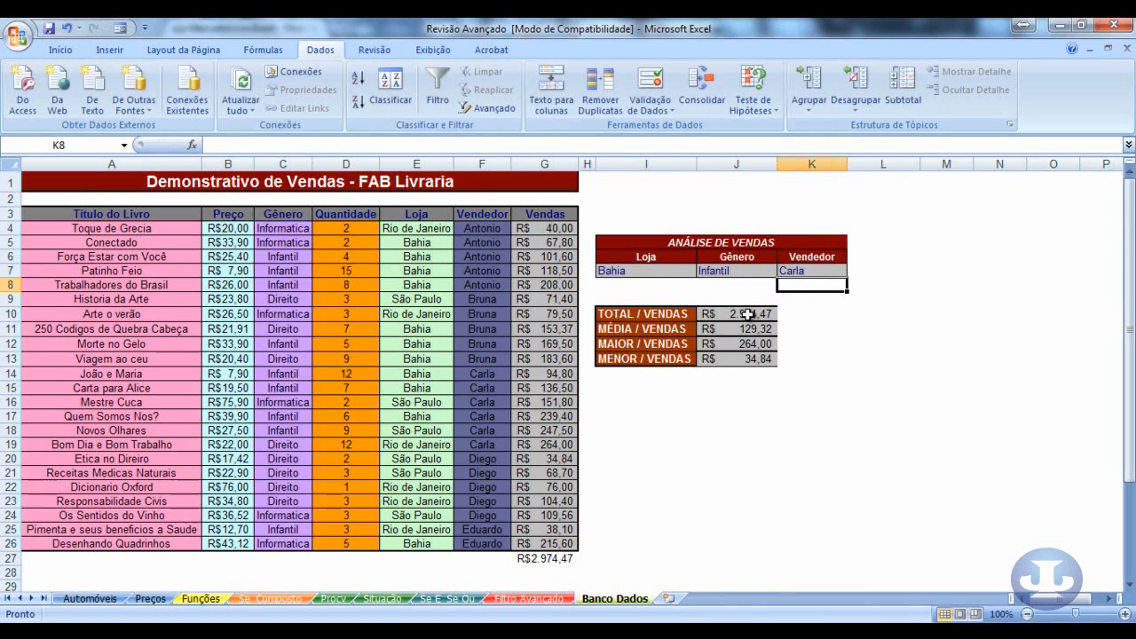
# Step: Inspect the TOTAL, MÉDIA, MAIOR and MENOR formulas in J10:J13 against the criteria in I7:K7
pyautogui.click(815, 270)
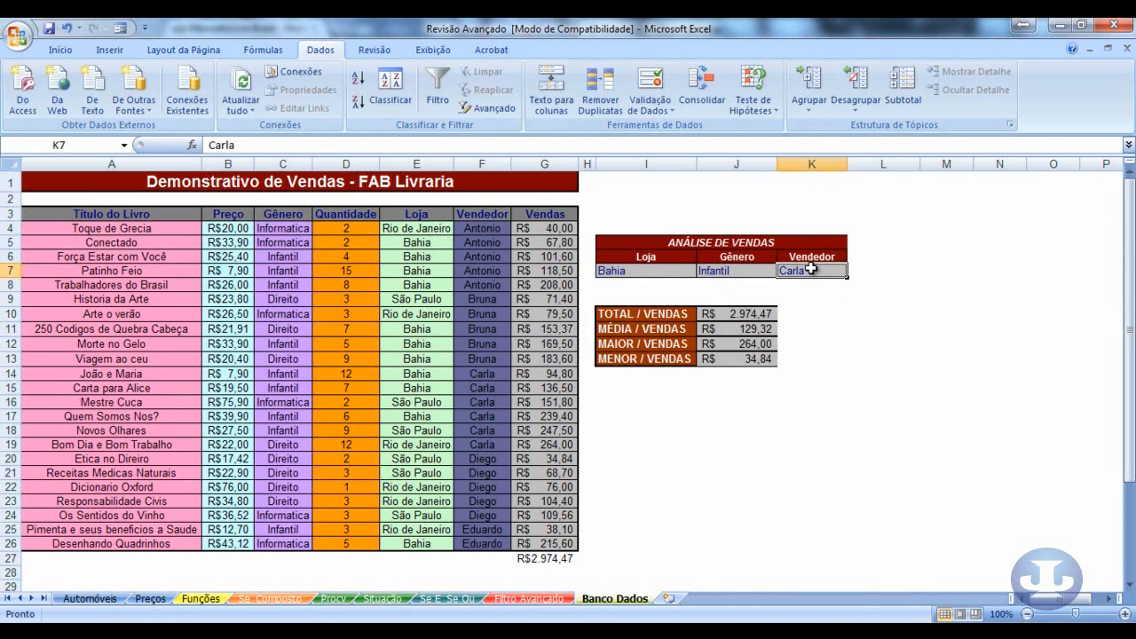
pyautogui.click(759, 314)
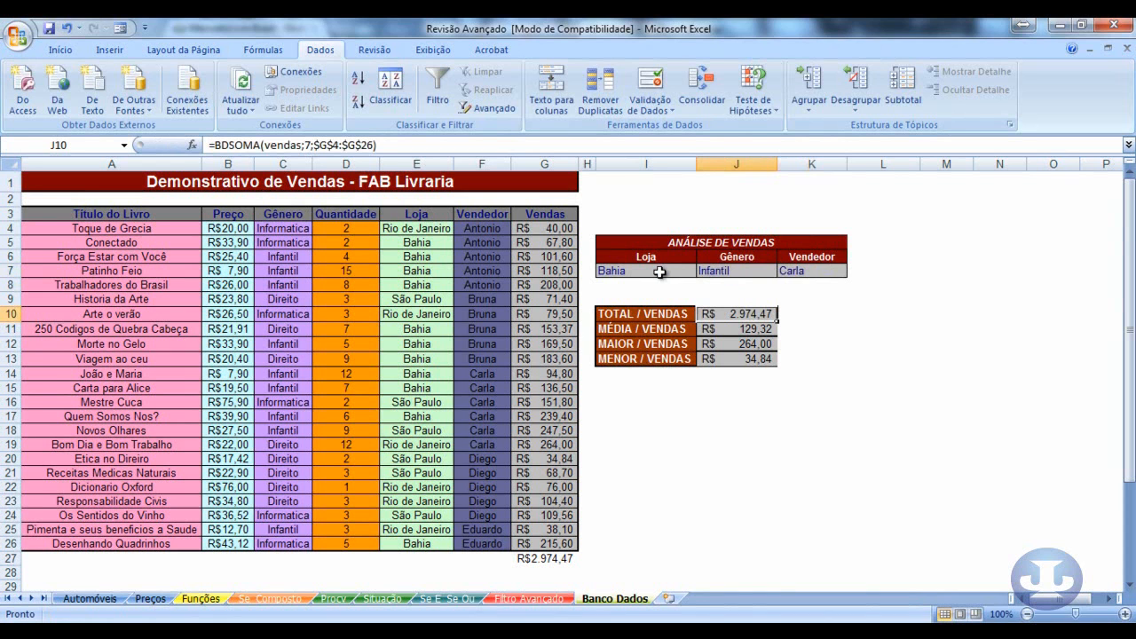
pyautogui.click(732, 331)
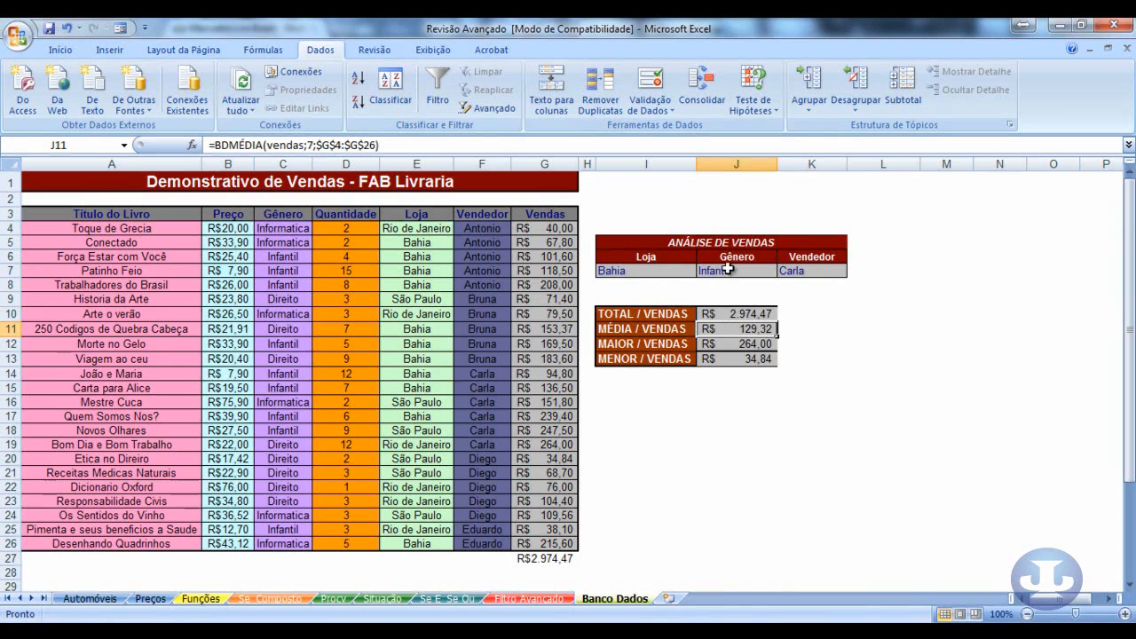
pyautogui.click(739, 346)
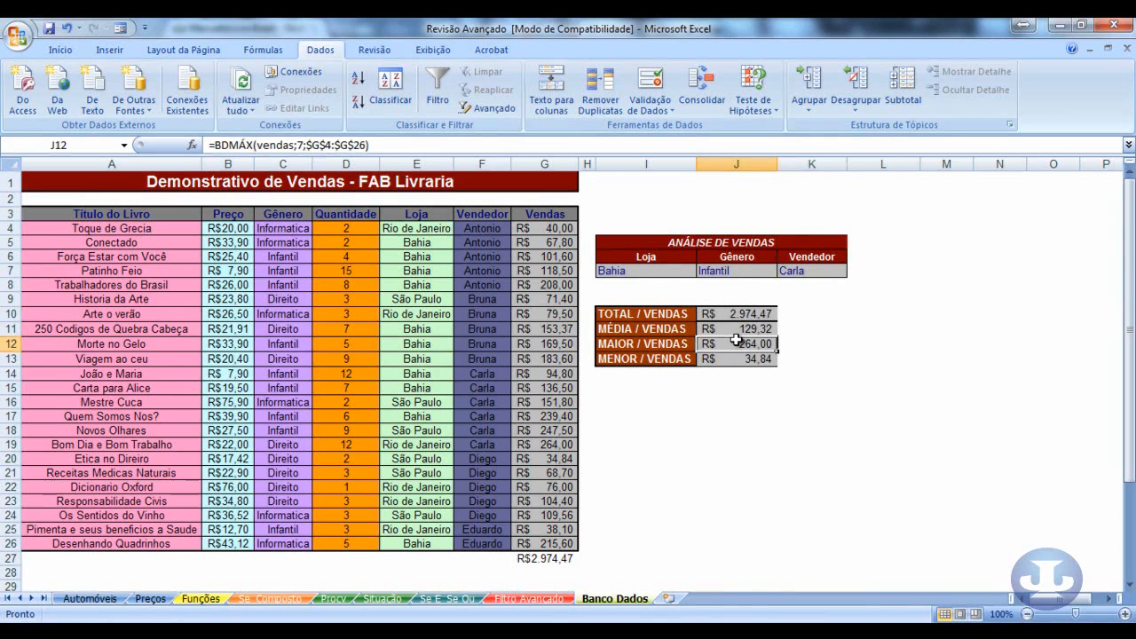
pyautogui.click(743, 358)
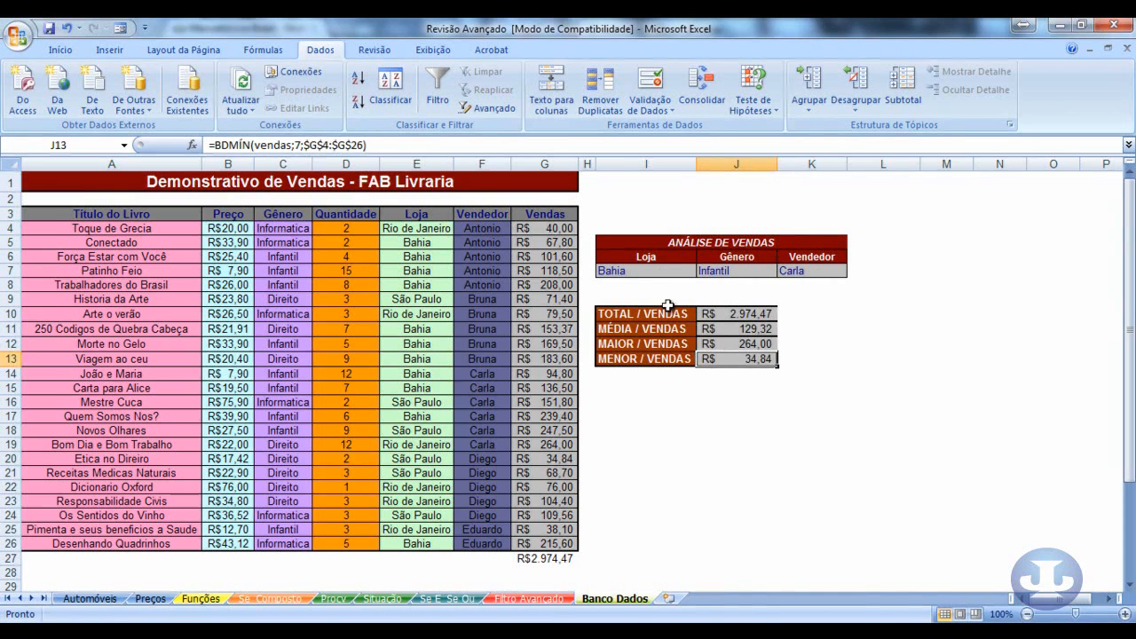
pyautogui.click(669, 269)
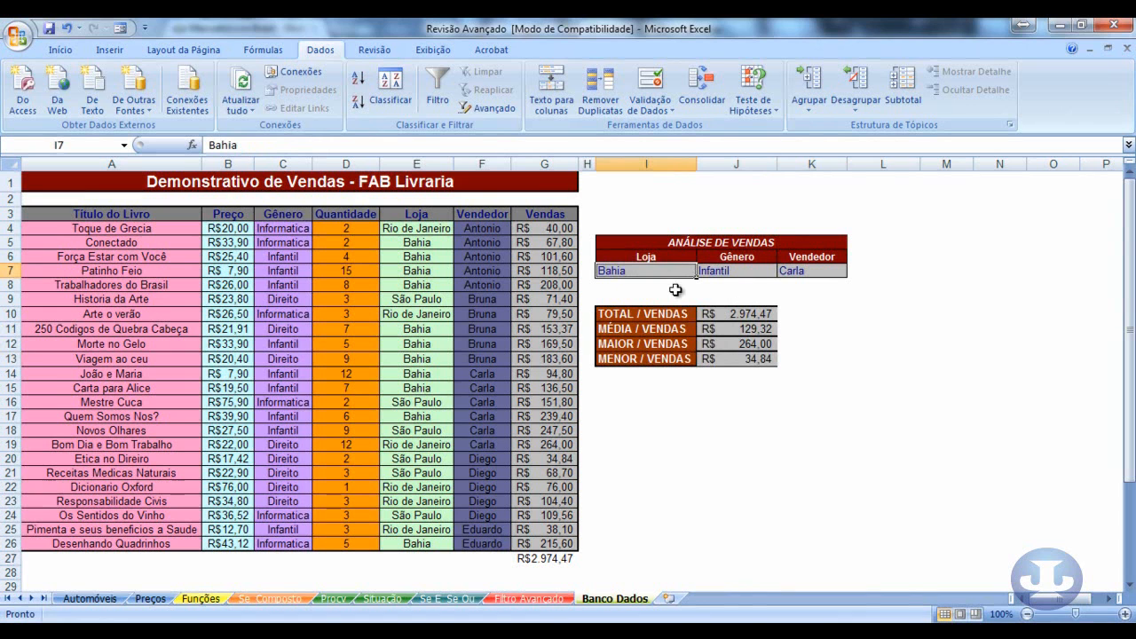
pyautogui.moveTo(734, 315); pyautogui.dragTo(759, 357)
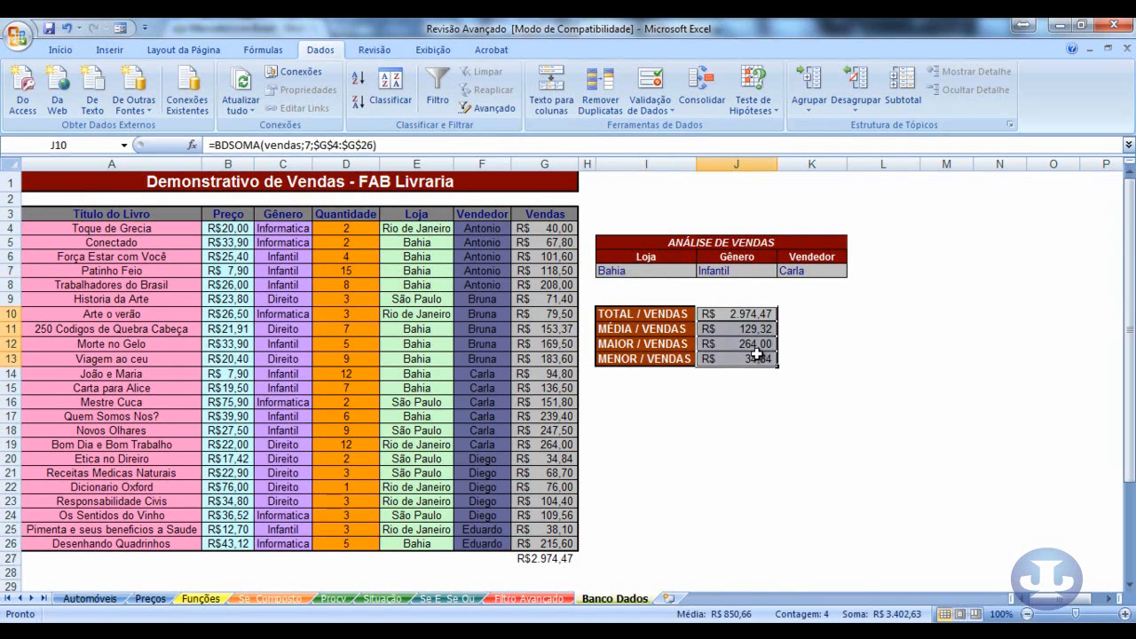
pyautogui.click(656, 270)
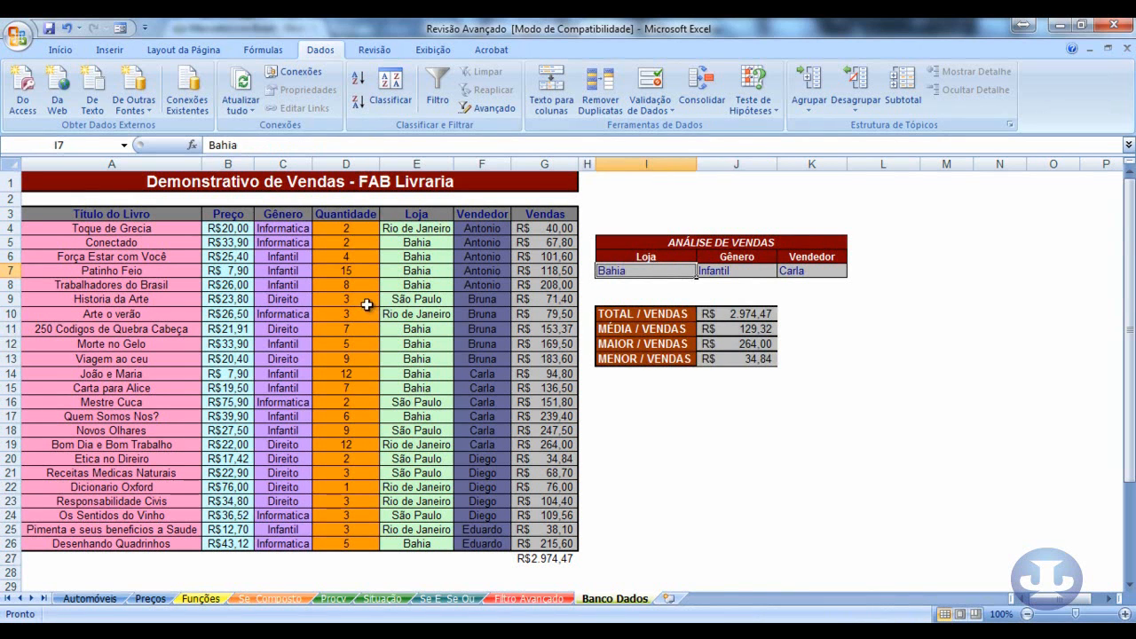
pyautogui.click(650, 105)
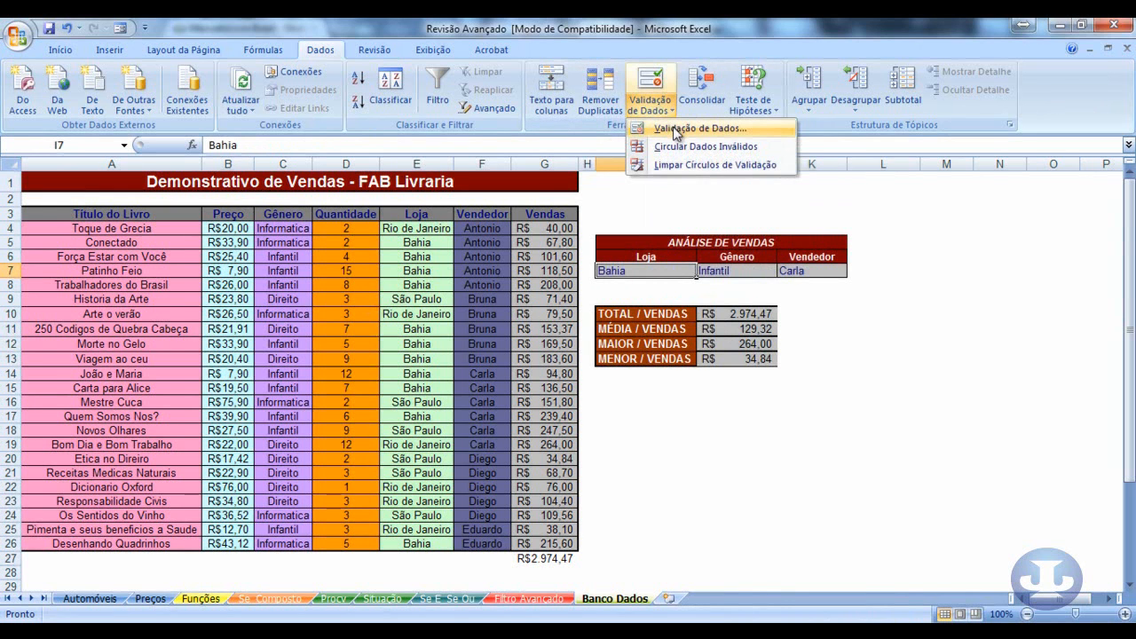
pyautogui.click(677, 130)
pyautogui.click(710, 218)
pyautogui.click(707, 268)
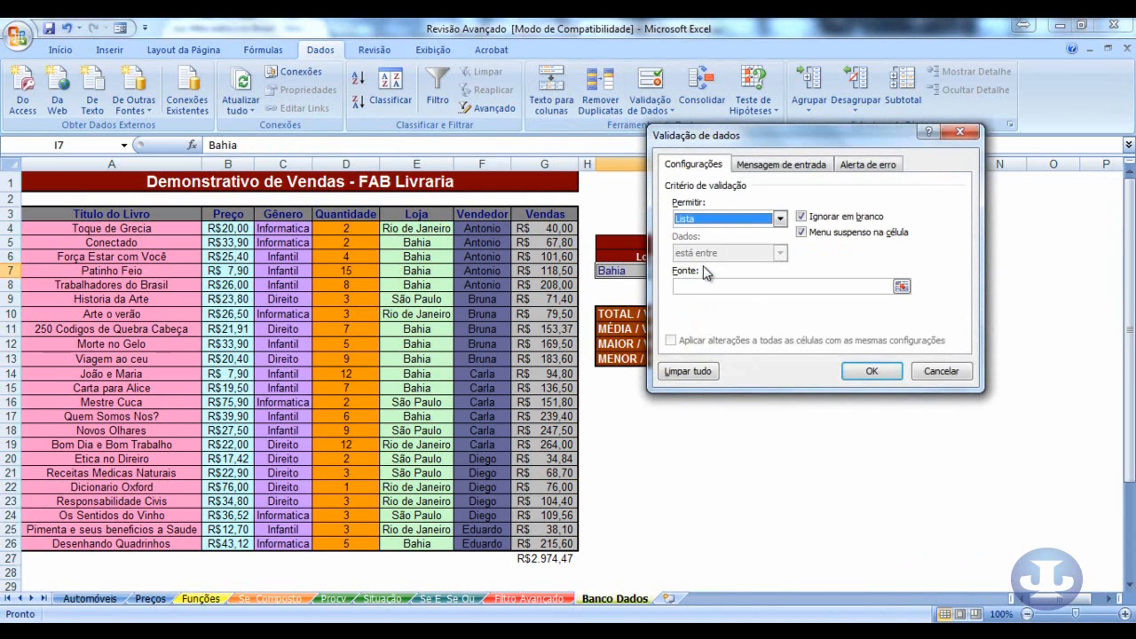
pyautogui.click(900, 285)
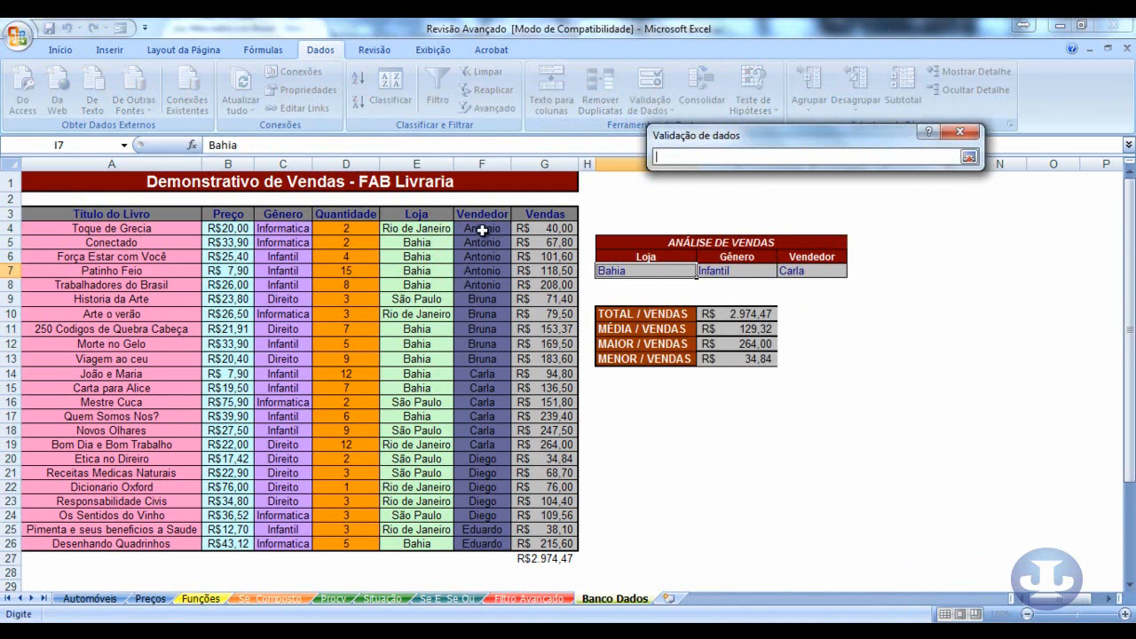
pyautogui.click(965, 138)
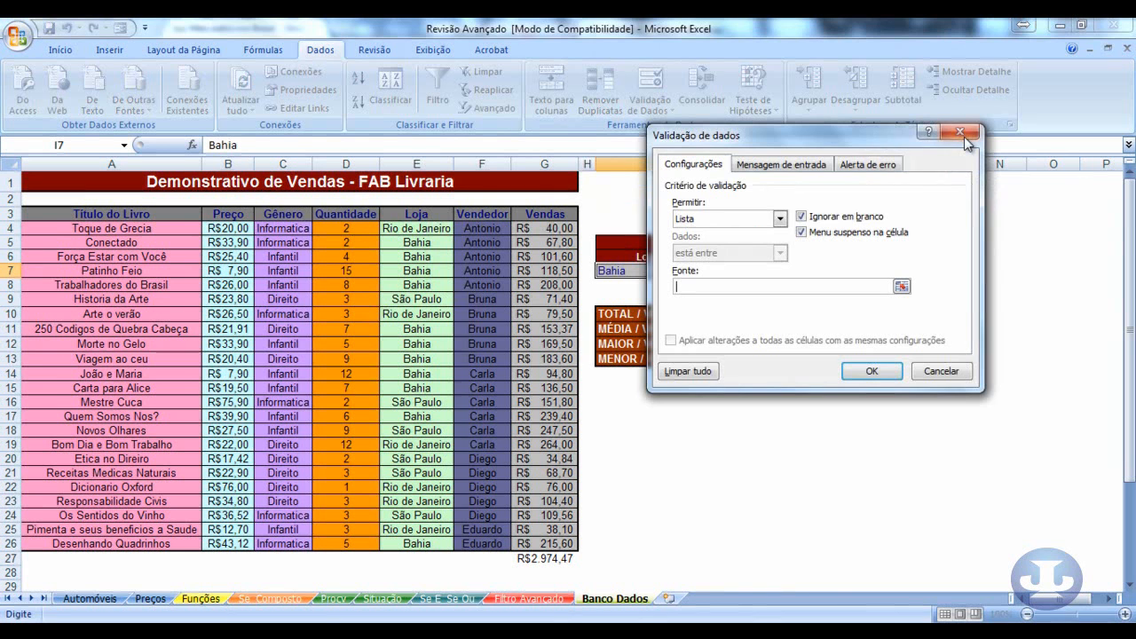
pyautogui.click(940, 369)
# Step: Build a genre list in I16:I18 with the entries Informática, Infantil and Direito
pyautogui.click(627, 409)
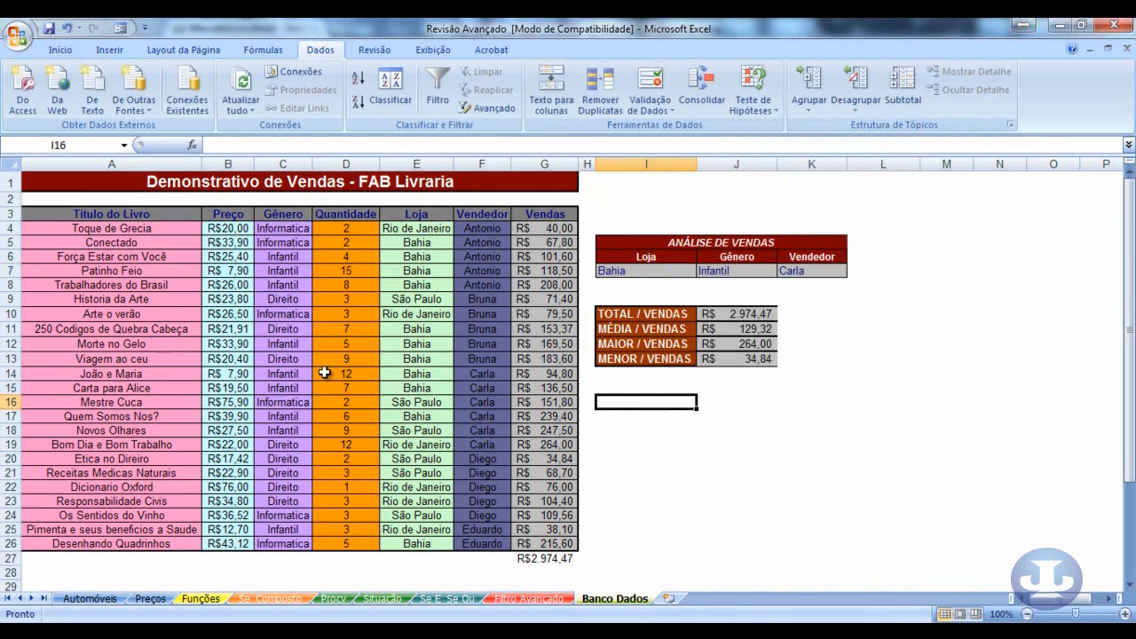
pyautogui.write('Informática')
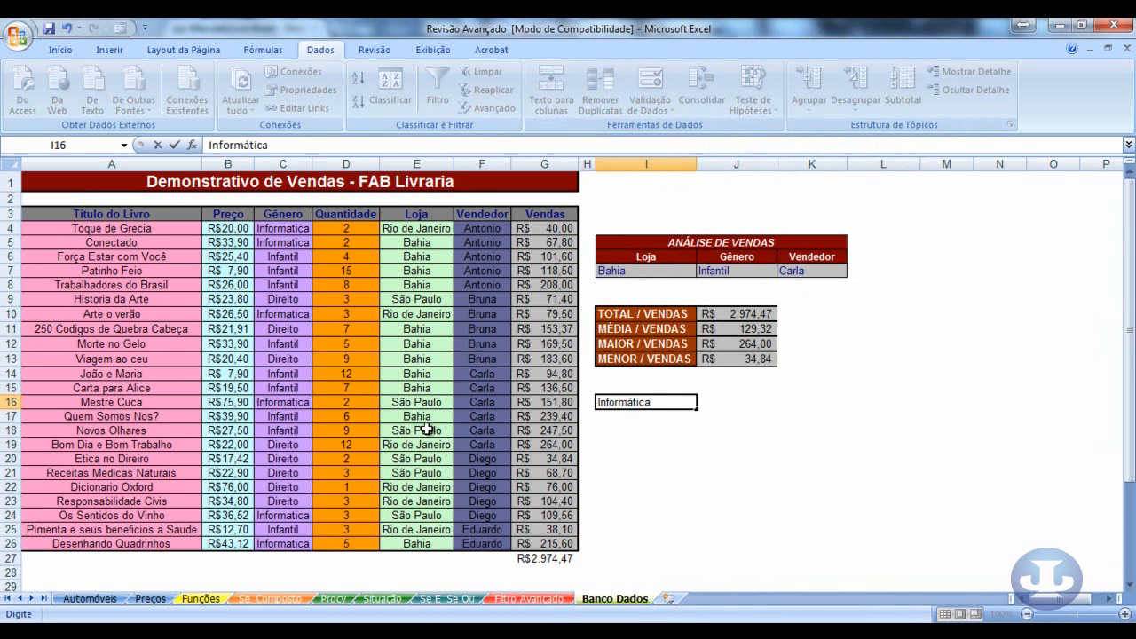
pyautogui.press('Return')
pyautogui.write('Infan')
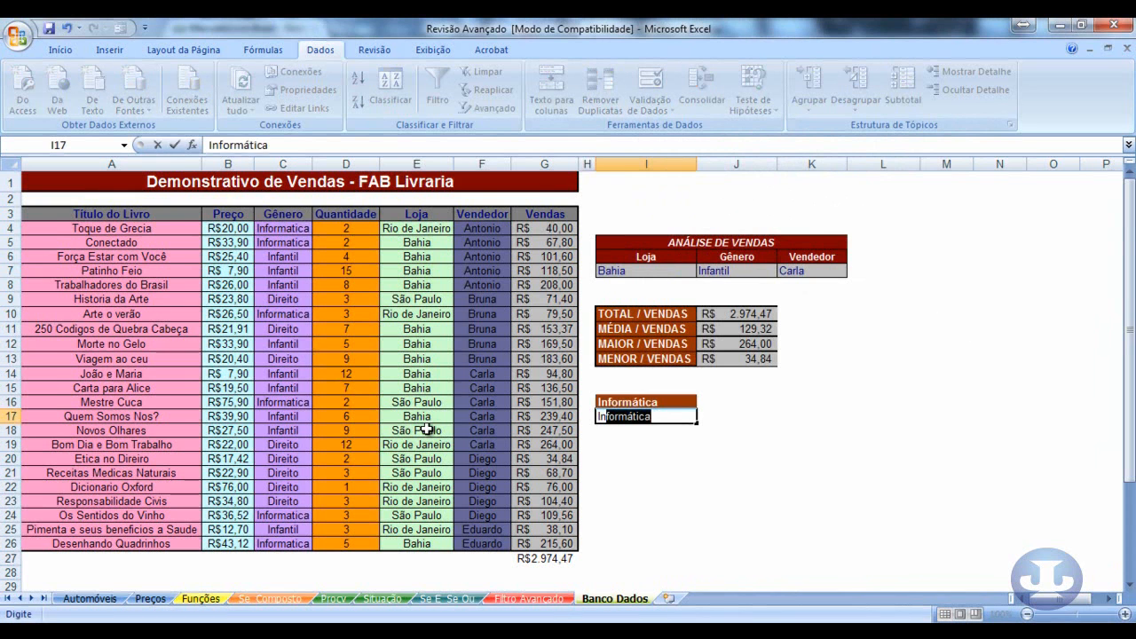
pyautogui.write('til')
pyautogui.press('Return')
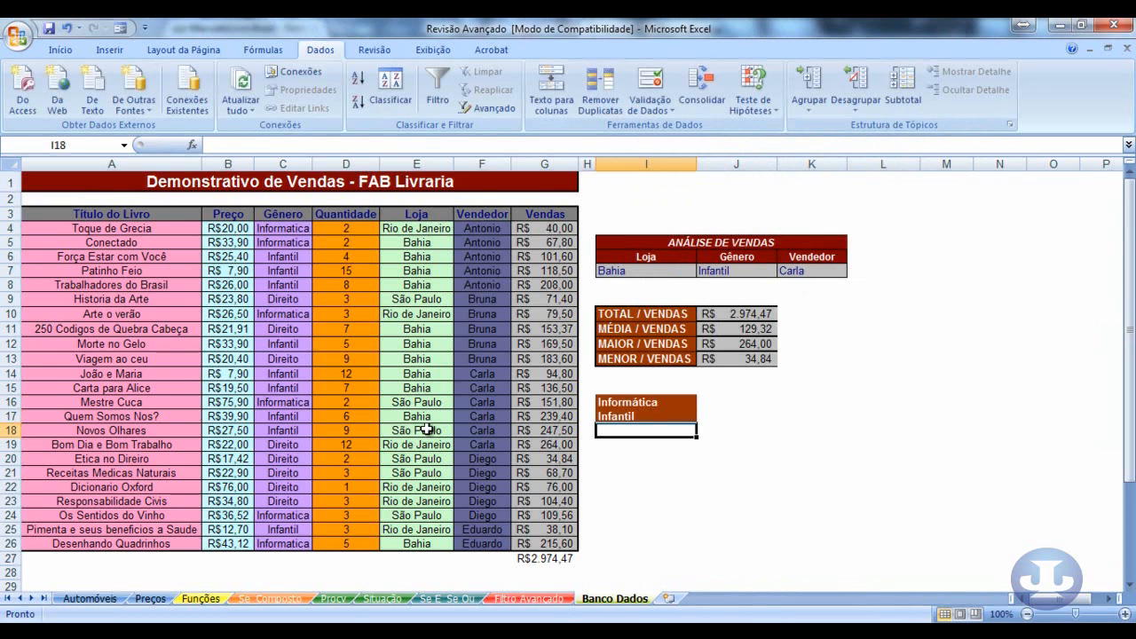
pyautogui.write('Direi')
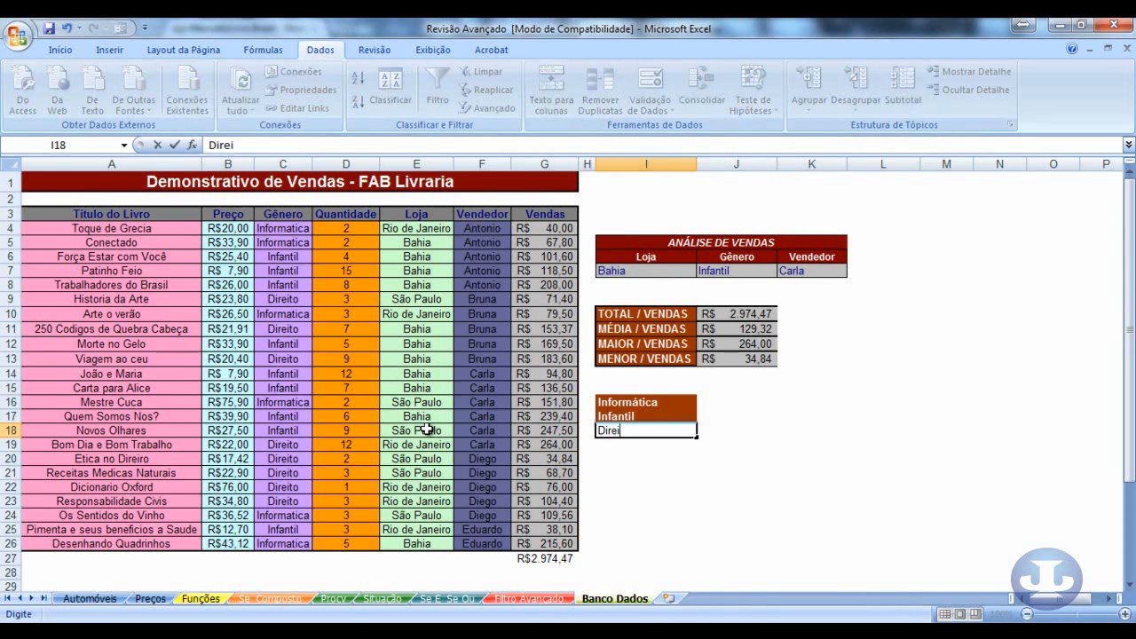
pyautogui.write('to')
pyautogui.press('Return')
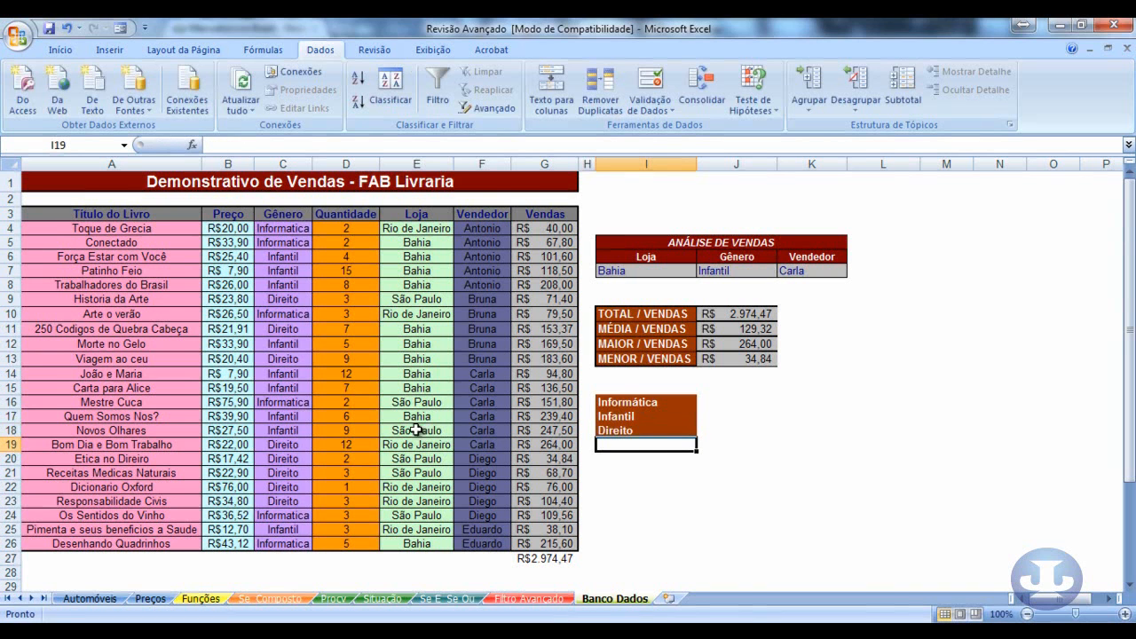
# Step: Clear the Loja, Gênero and Vendedor criteria from cells I7:K7 under ANÁLISE DE VENDAS
pyautogui.click(651, 401)
pyautogui.click(631, 280)
pyautogui.click(632, 271)
pyautogui.press('Delete')
pyautogui.click(720, 271)
pyautogui.press('Delete')
pyautogui.click(800, 281)
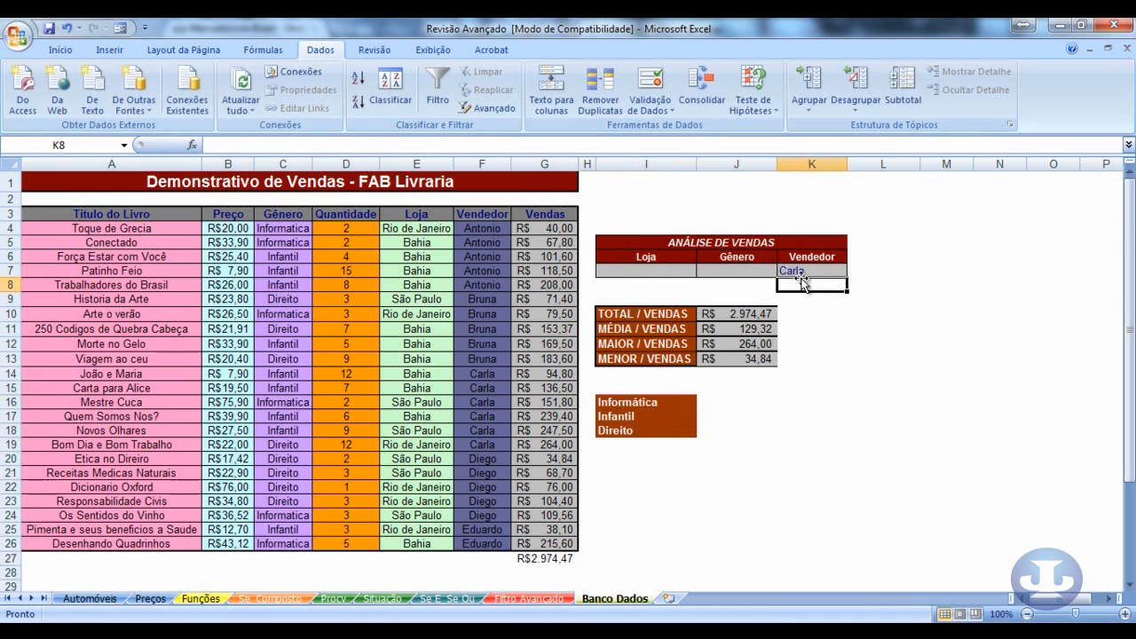
pyautogui.click(797, 271)
pyautogui.press('Delete')
# Step: Add a Lista data validation to the Gênero criterion cell J7, using I16:I18 as its source
pyautogui.click(738, 271)
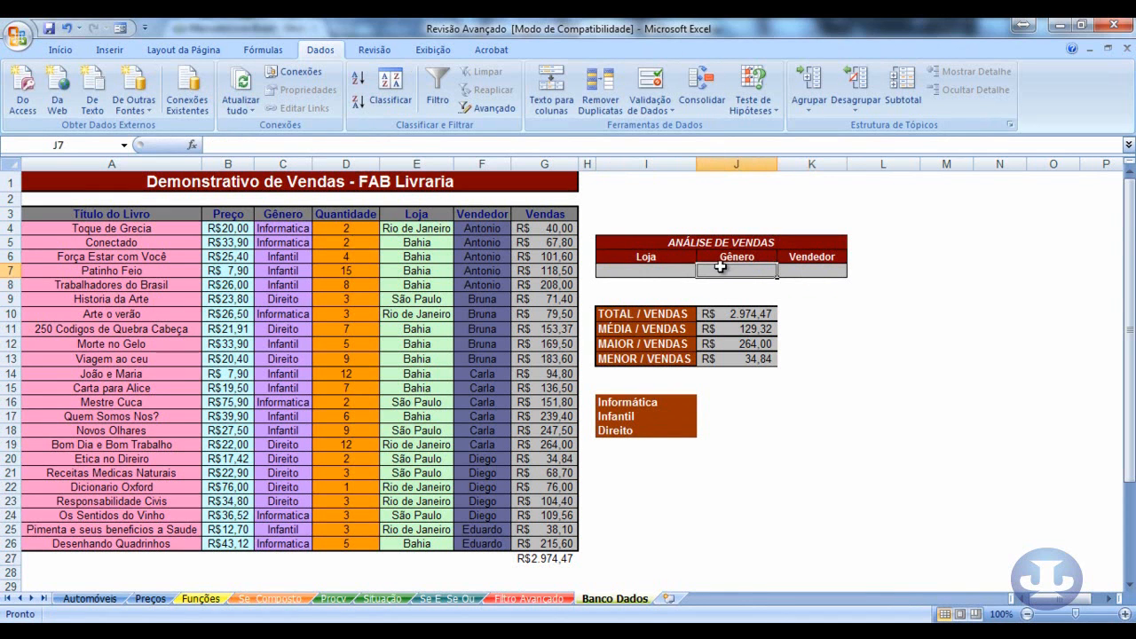
pyautogui.click(649, 107)
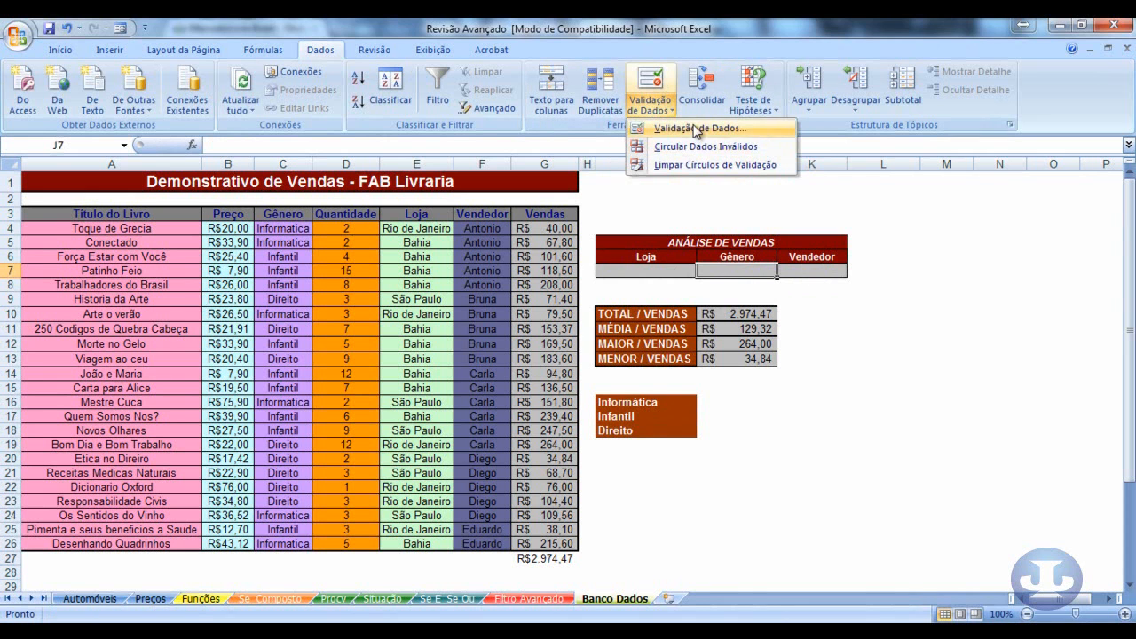
pyautogui.click(693, 129)
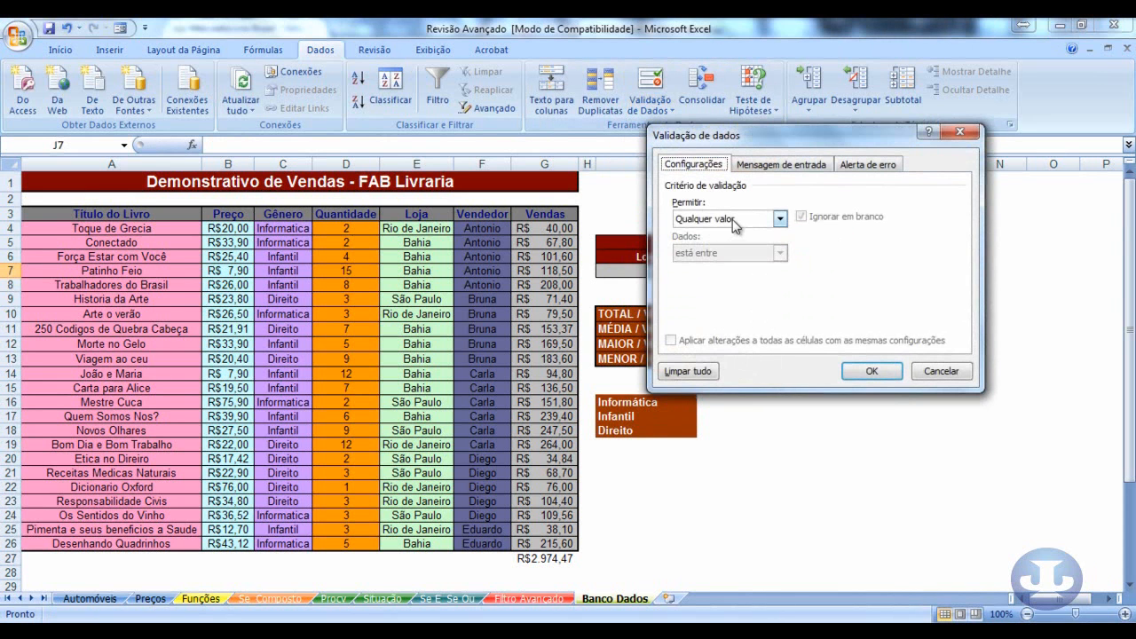
pyautogui.click(768, 219)
pyautogui.click(720, 272)
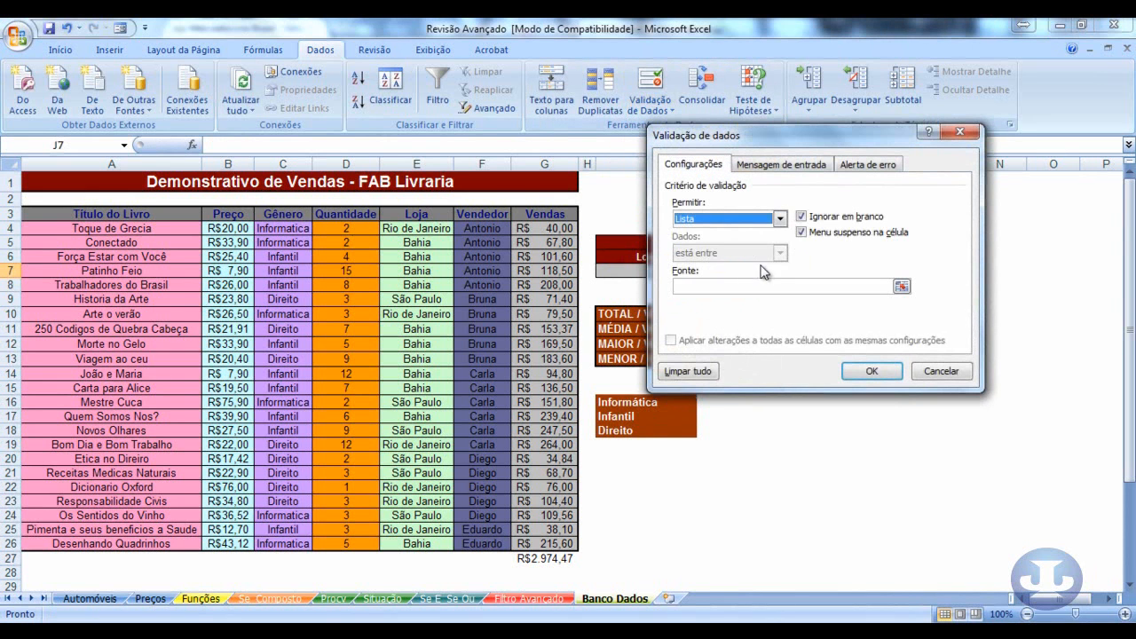
pyautogui.click(748, 285)
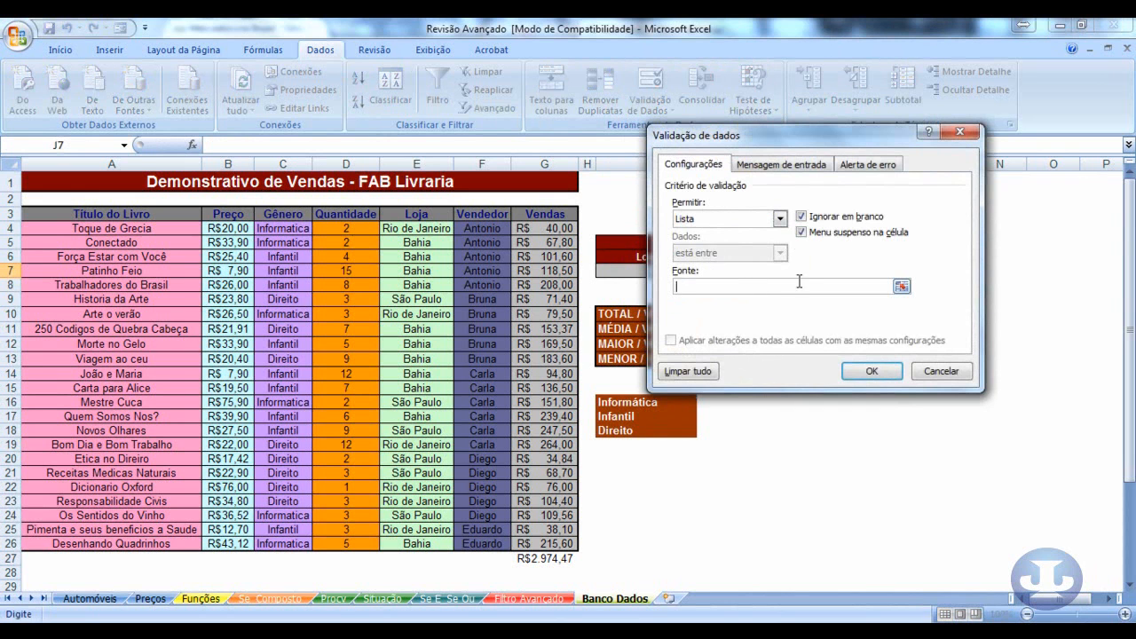
pyautogui.click(901, 285)
pyautogui.moveTo(702, 405); pyautogui.dragTo(703, 433)
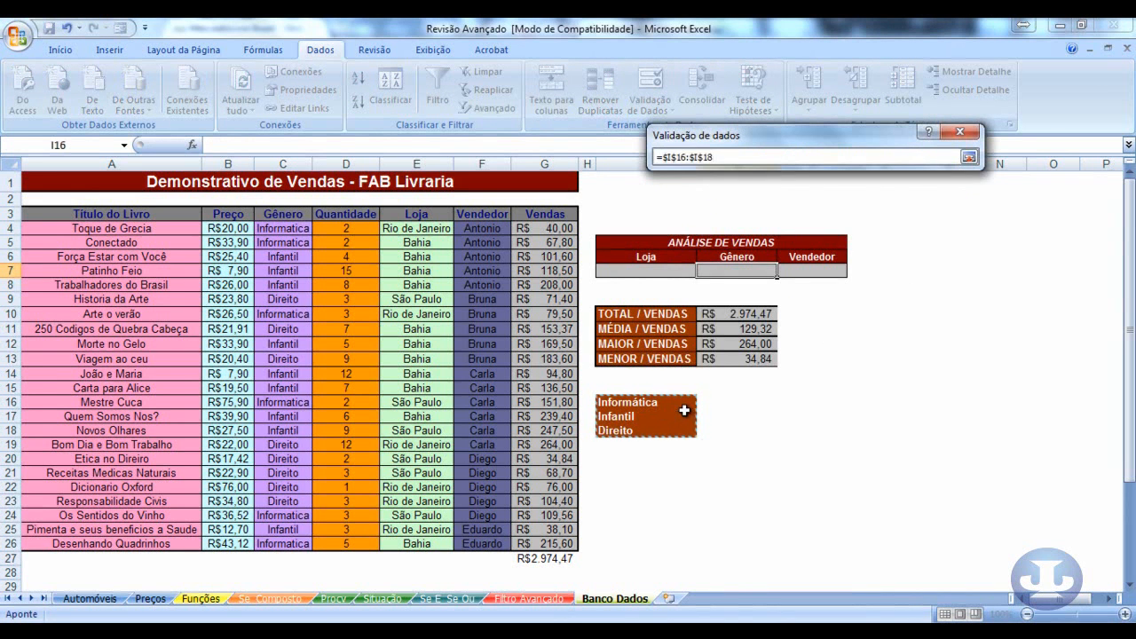
pyautogui.click(969, 158)
pyautogui.click(901, 372)
pyautogui.click(865, 316)
# Step: Choose Infantil from the drop-down list as the Gênero criterion in J7
pyautogui.click(739, 273)
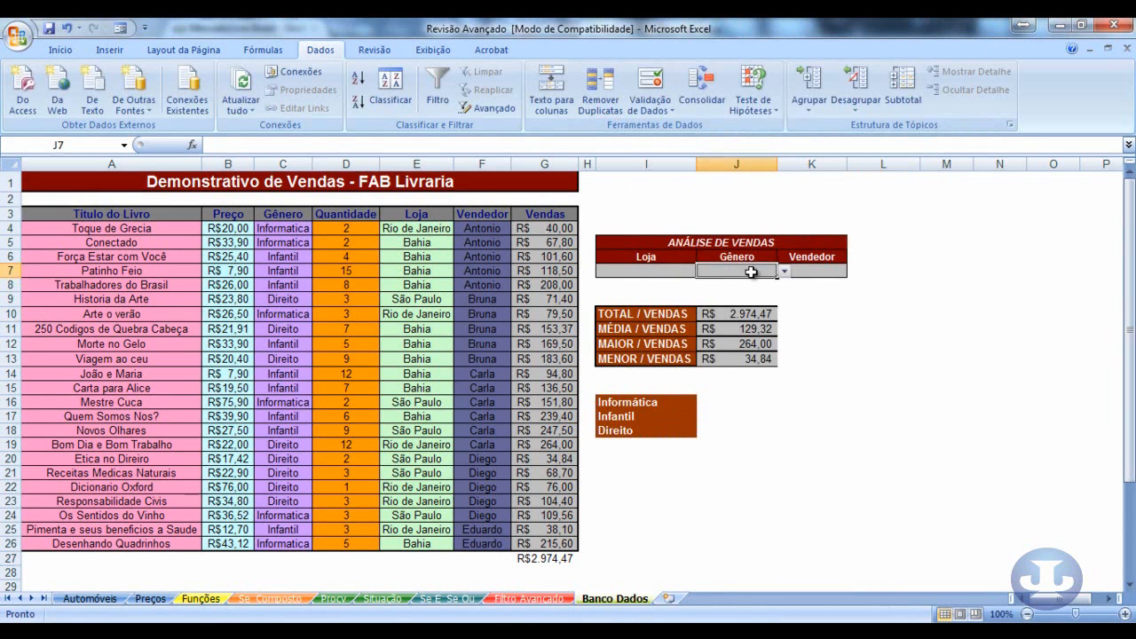
pyautogui.click(783, 270)
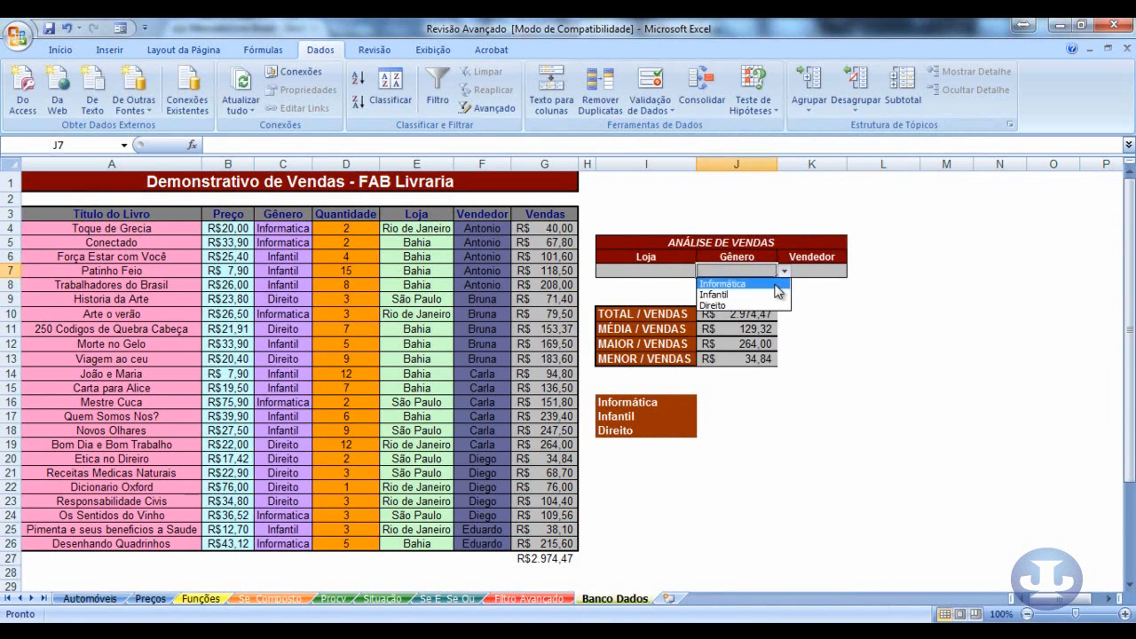
pyautogui.click(719, 296)
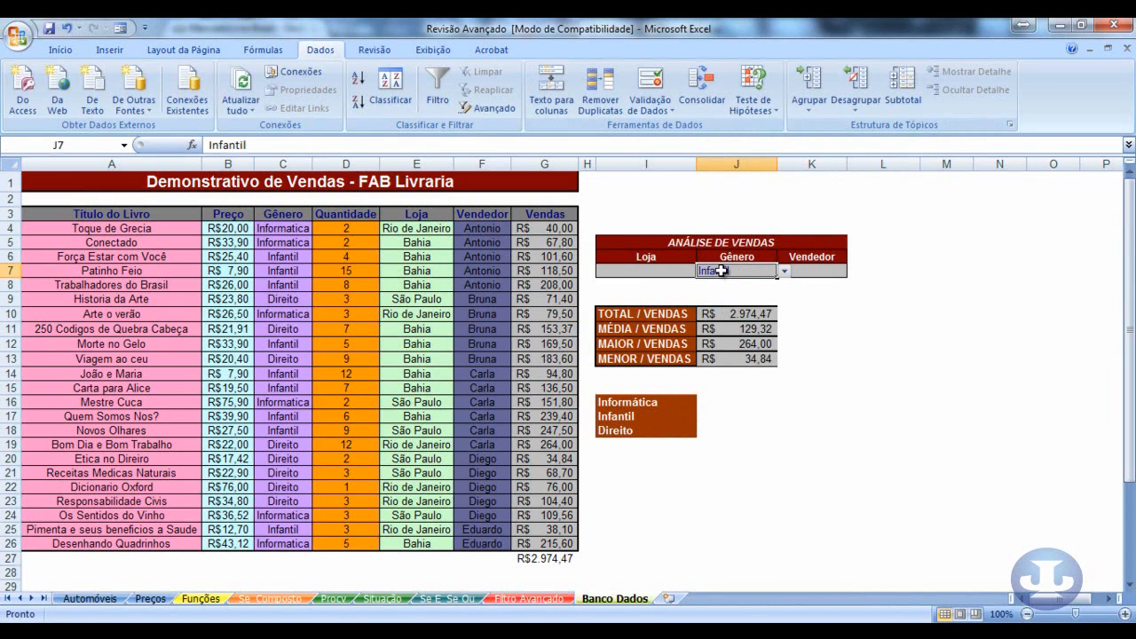
# Step: Build a store list in I21:I23 with the entries Bahia, SP and RJ
pyautogui.click(644, 271)
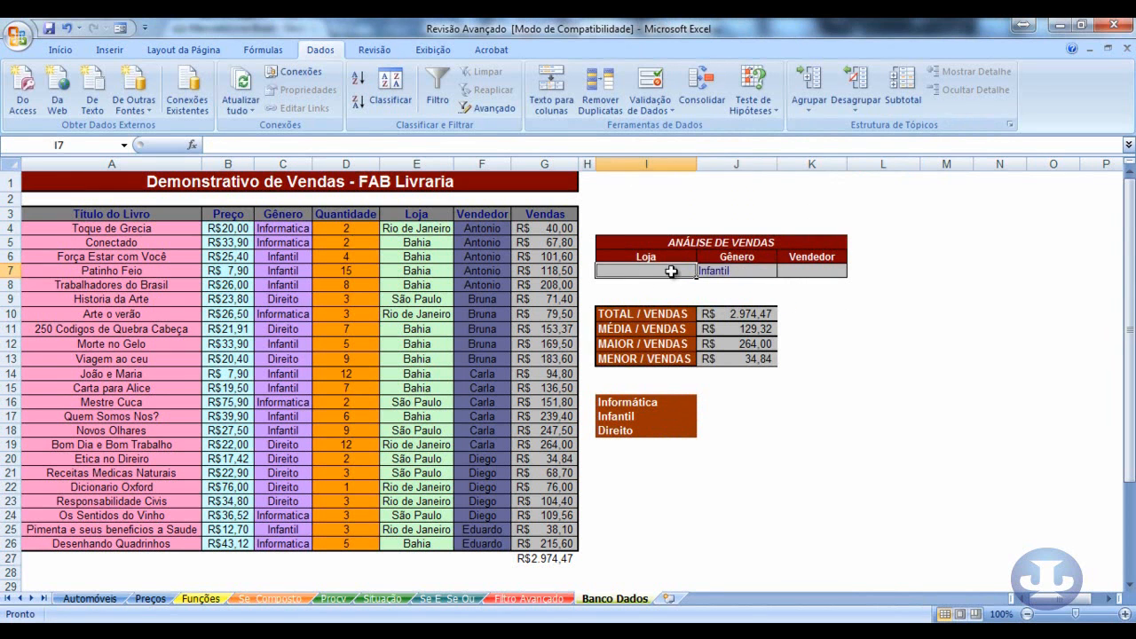
pyautogui.click(627, 469)
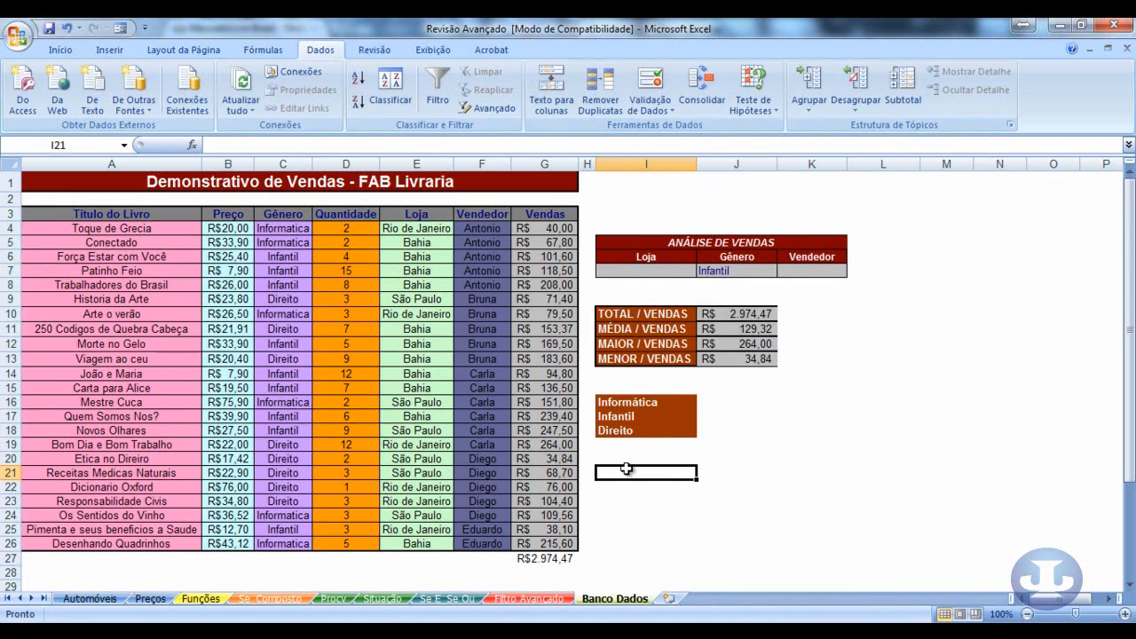
pyautogui.write('Bahia')
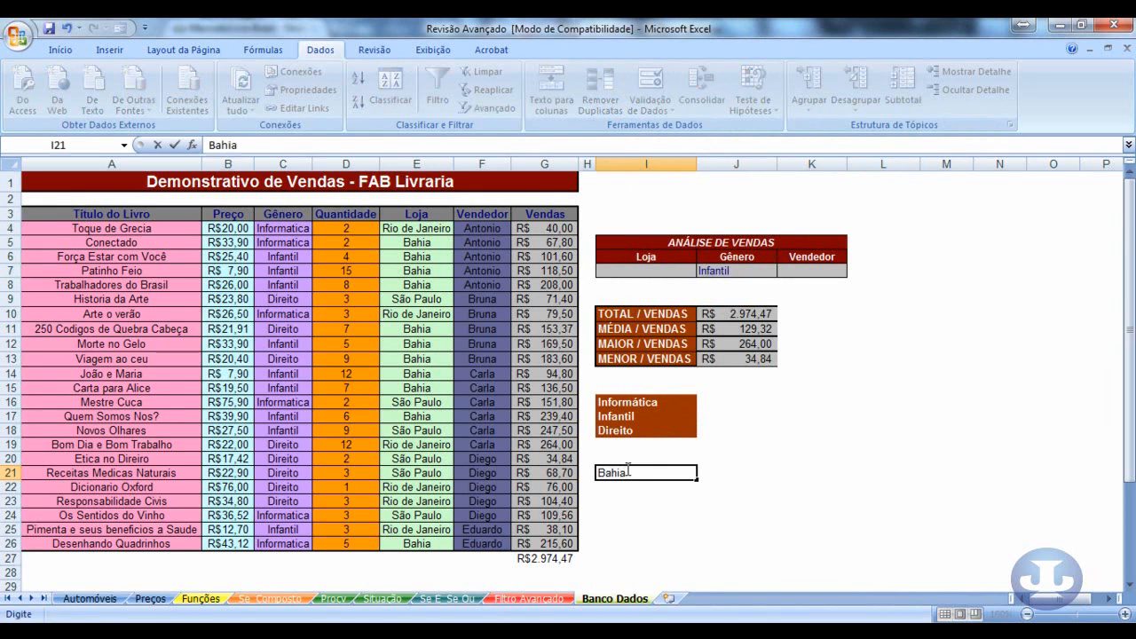
pyautogui.press('Return')
pyautogui.write('SP')
pyautogui.press('Return')
pyautogui.write('RJ')
pyautogui.press('Return')
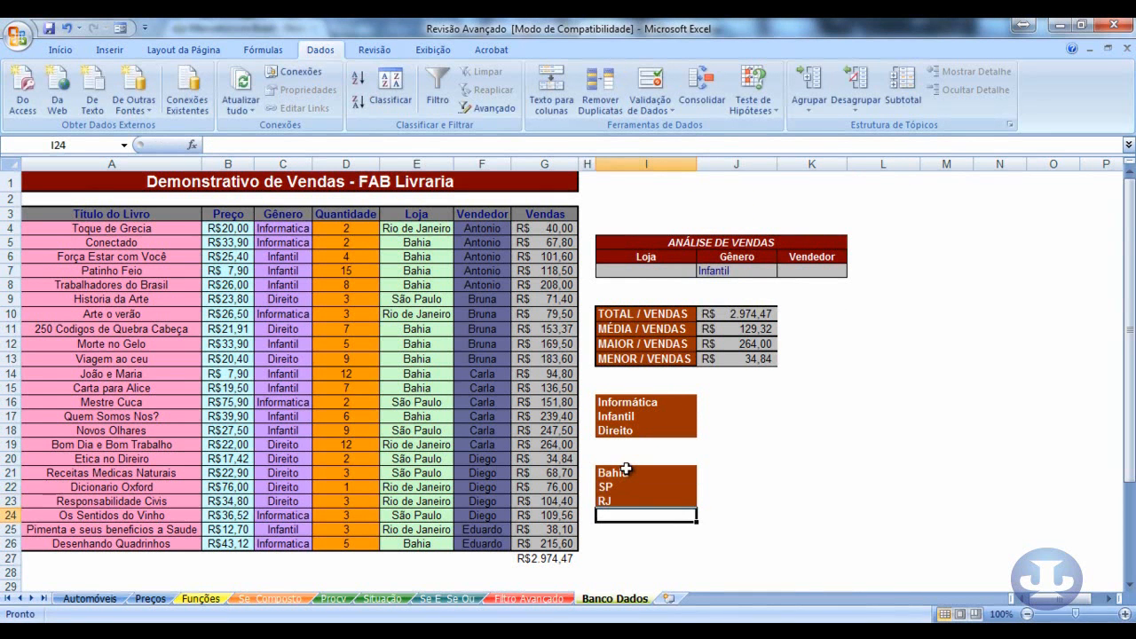
# Step: Add a Lista data validation sourced from I21:I23 to the Loja cell I7 and choose SP from it
pyautogui.click(627, 469)
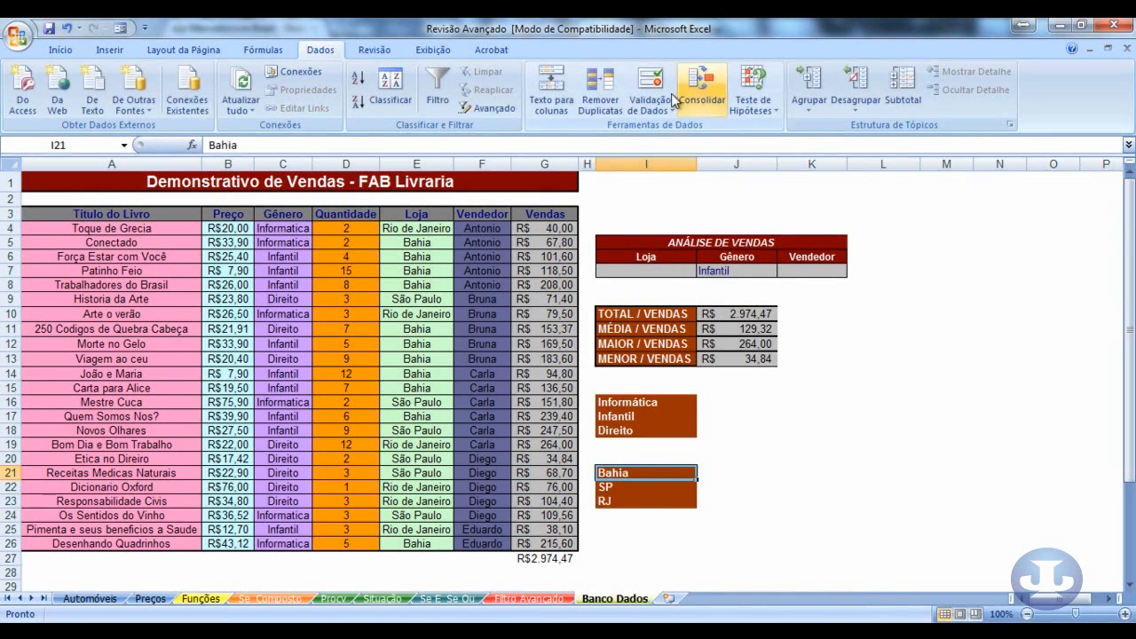
pyautogui.click(640, 275)
pyautogui.click(661, 104)
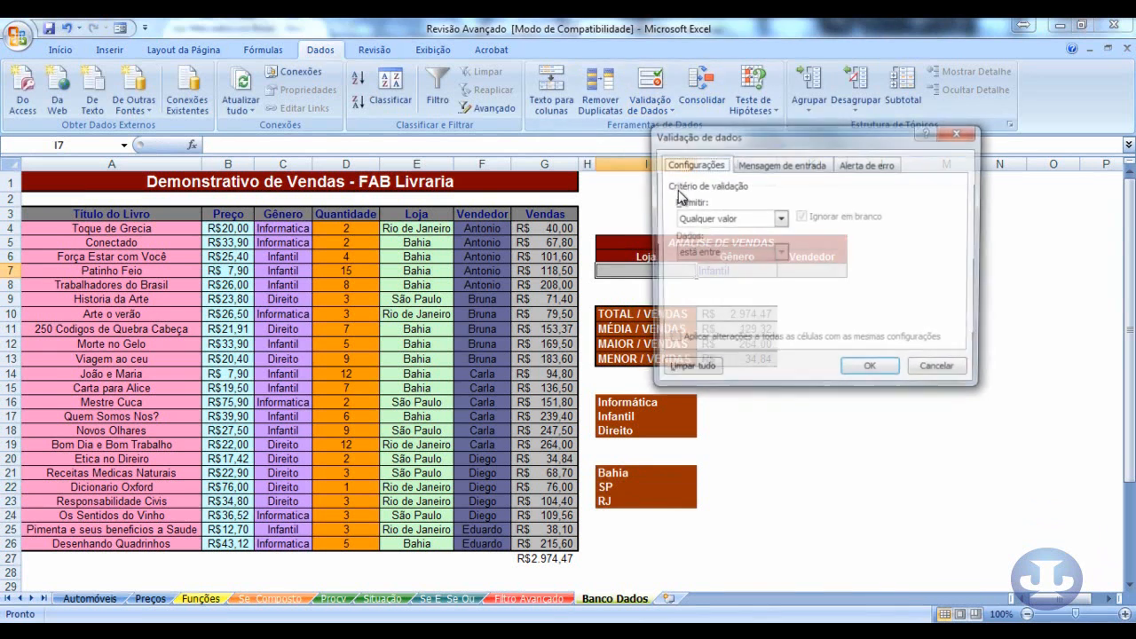
pyautogui.click(756, 219)
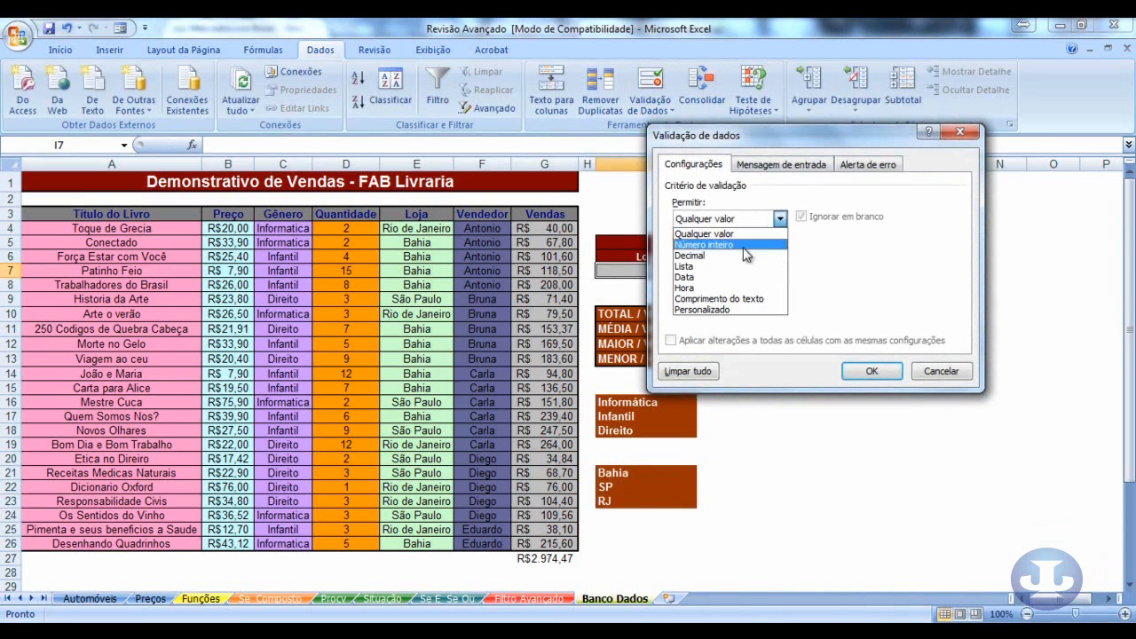
pyautogui.click(716, 268)
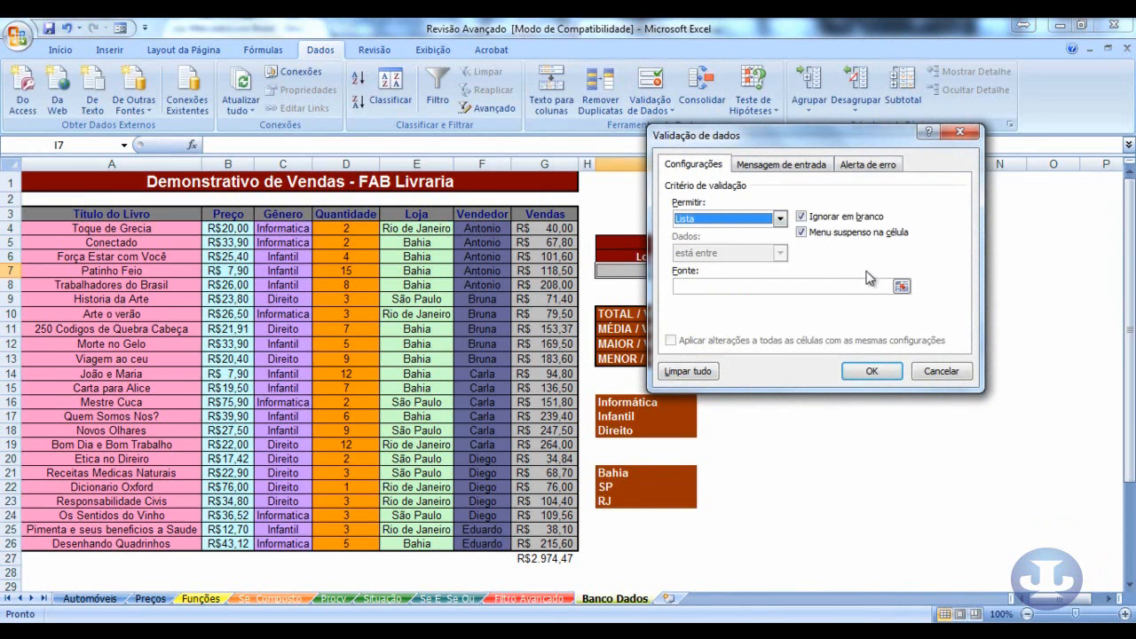
pyautogui.click(900, 286)
pyautogui.moveTo(656, 472); pyautogui.dragTo(656, 500)
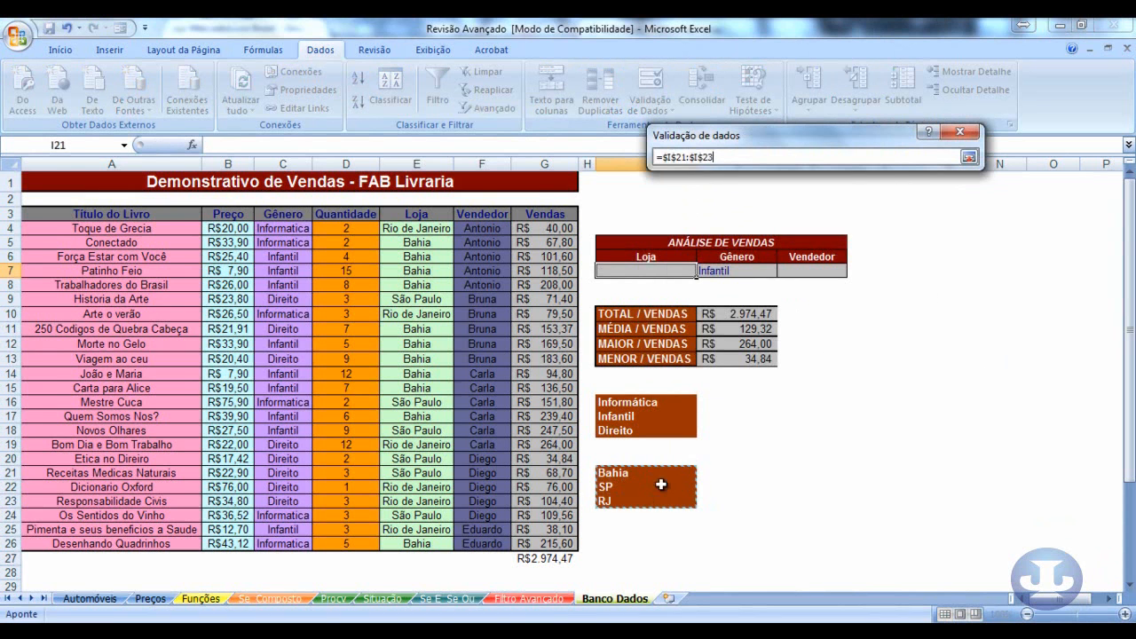
pyautogui.click(969, 157)
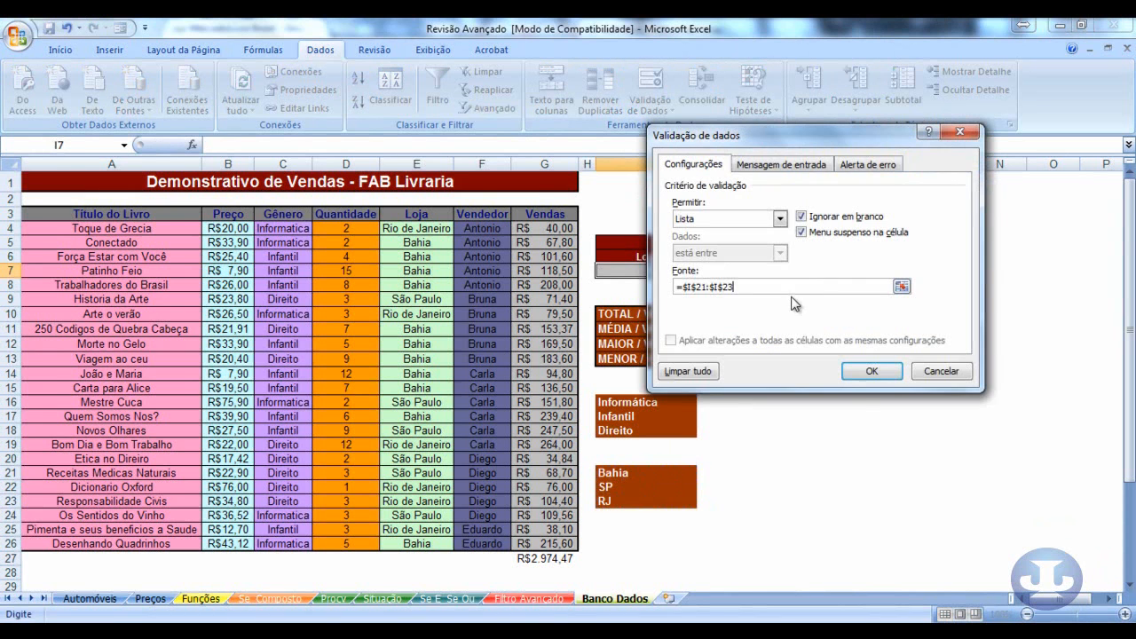
pyautogui.click(867, 375)
pyautogui.click(703, 271)
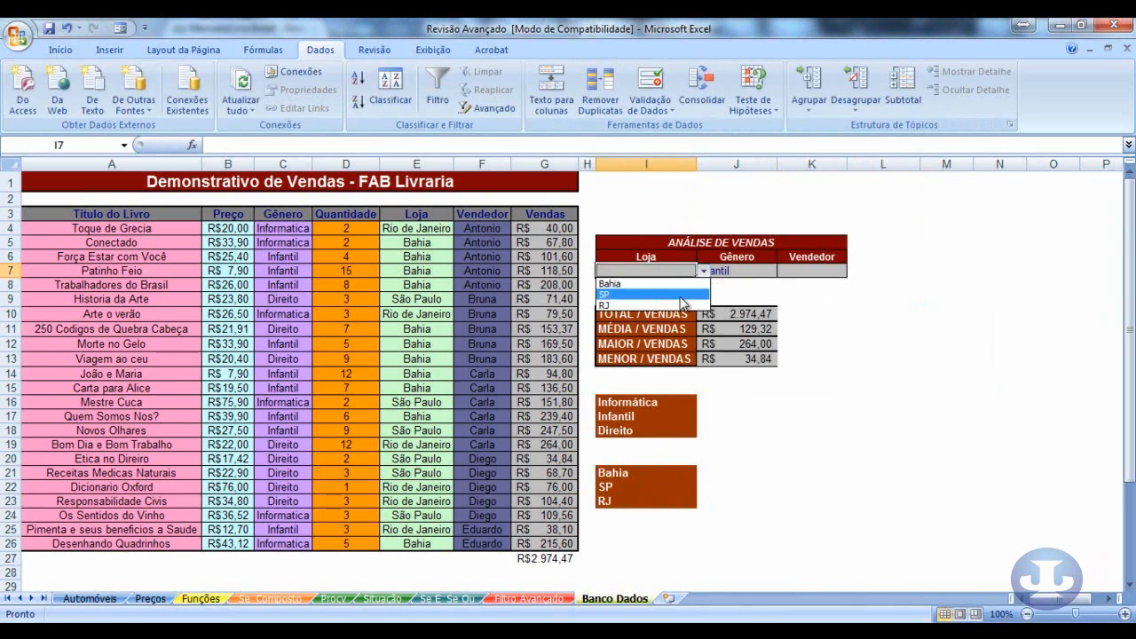
pyautogui.click(682, 295)
# Step: Build a salesperson list in I25:I27 with the first names of three salespeople
pyautogui.click(801, 258)
pyautogui.click(801, 271)
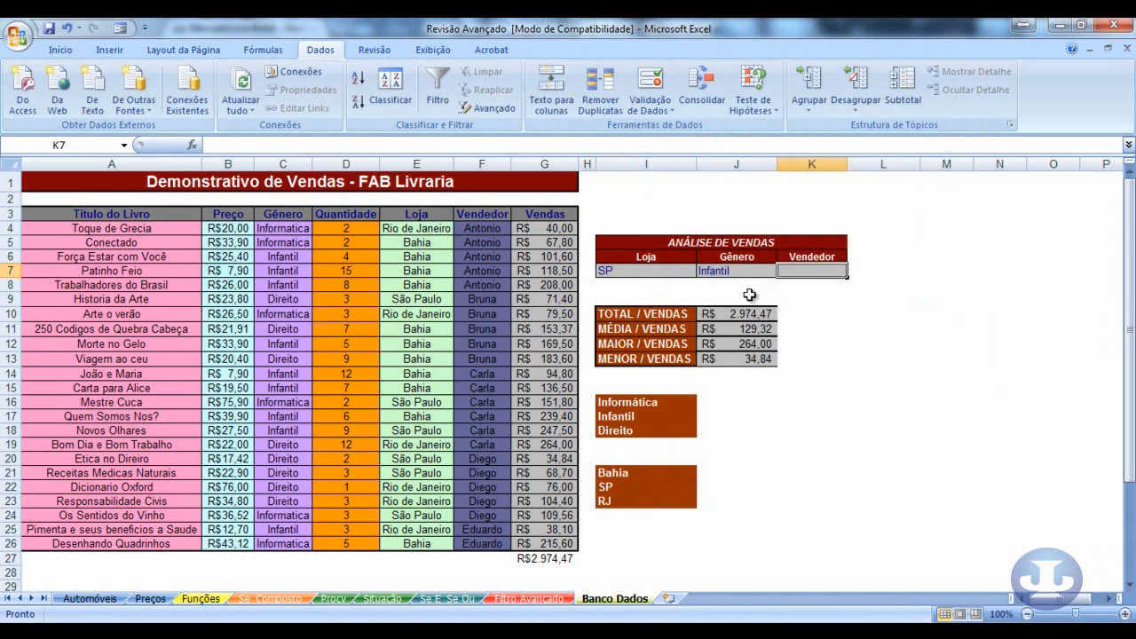
pyautogui.click(628, 525)
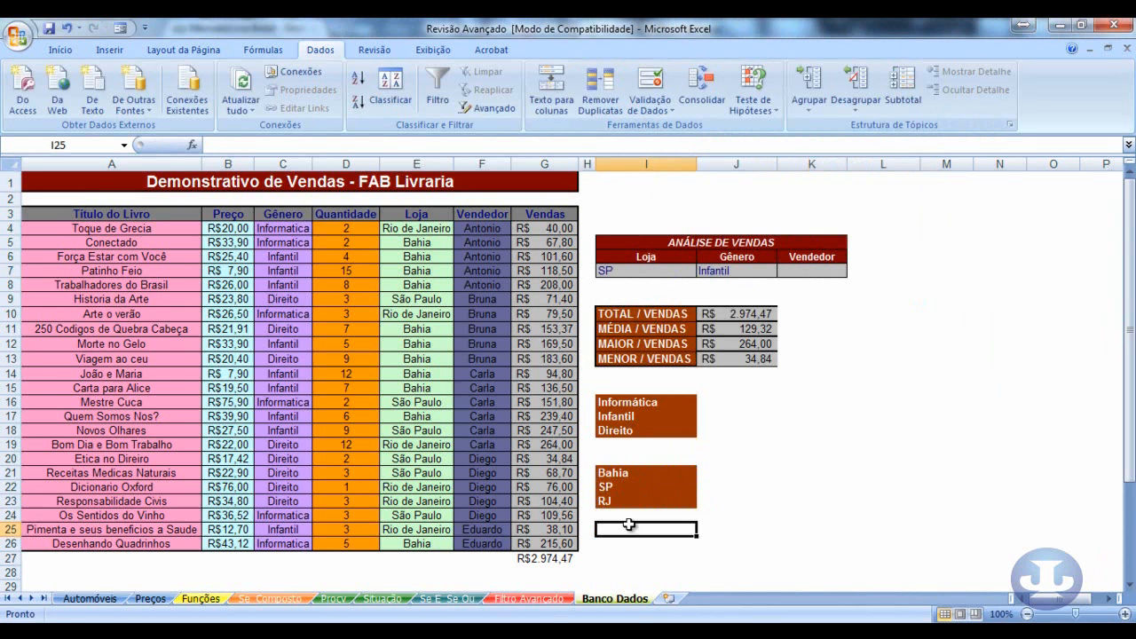
pyautogui.write('c')
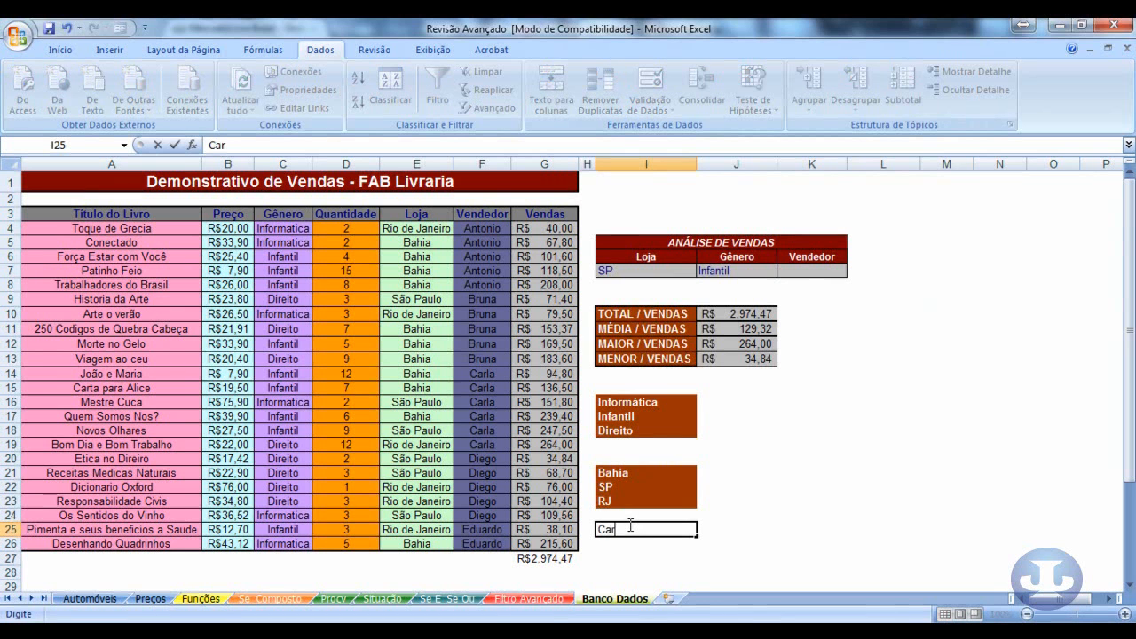
pyautogui.write('arla')
pyautogui.press('Return')
pyautogui.write('Bruna')
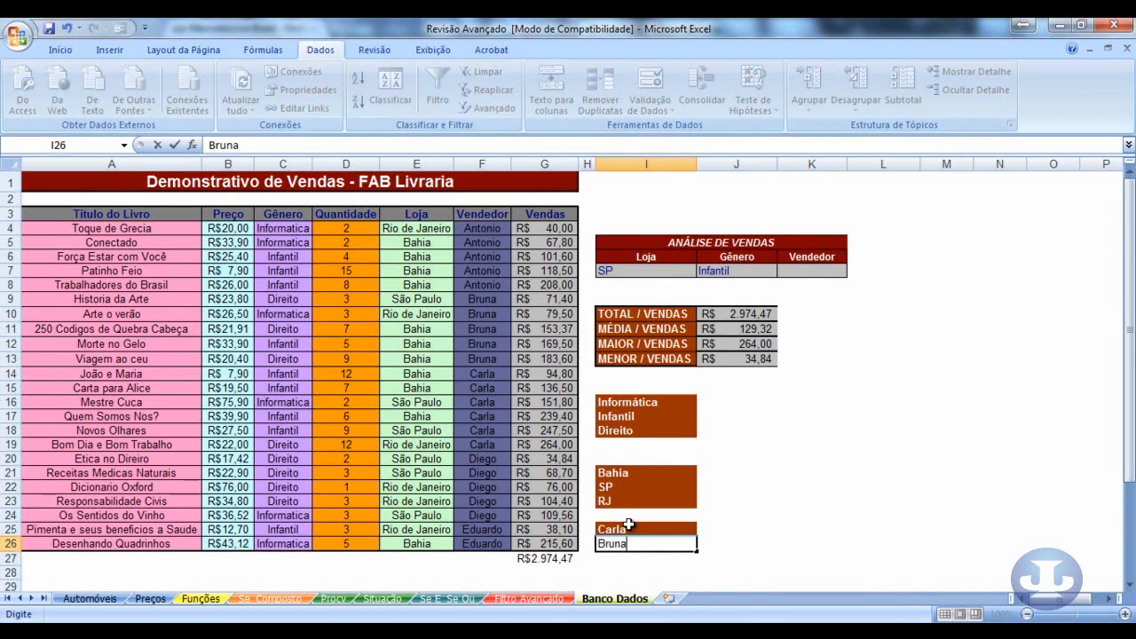
pyautogui.press('Return')
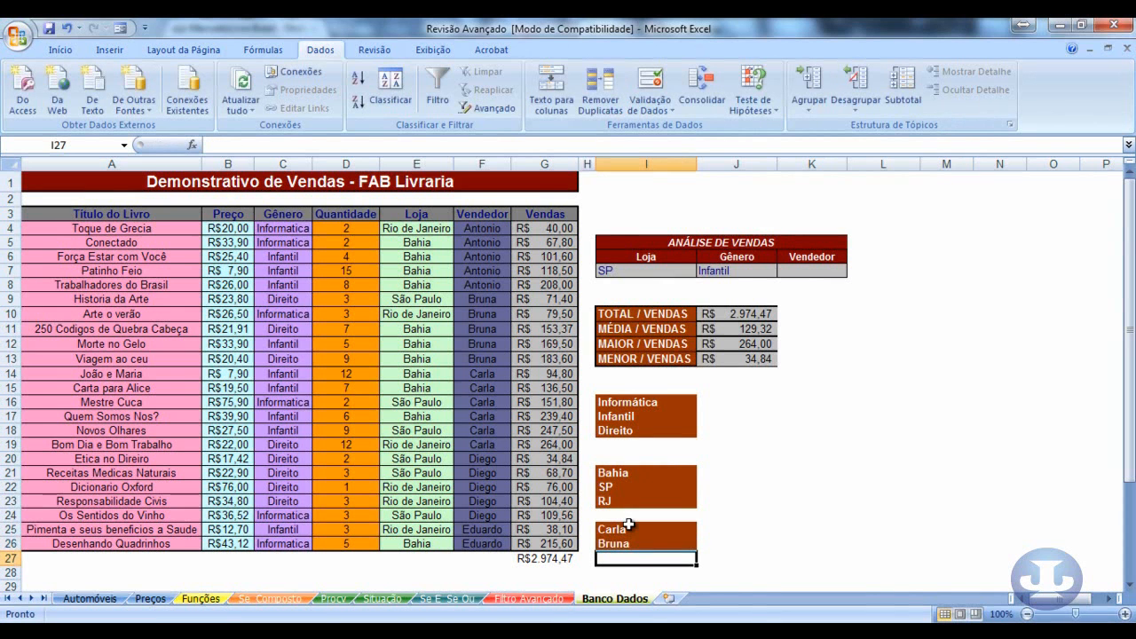
pyautogui.write('Diaego')
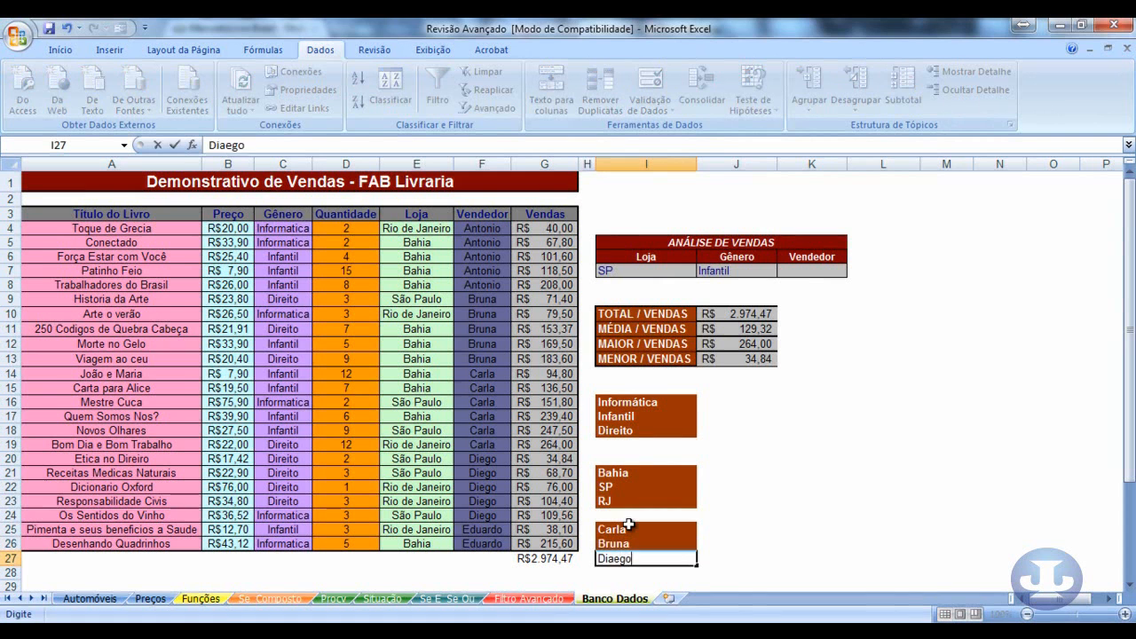
pyautogui.press('Return')
# Step: Add a Lista data validation to the Vendedor criterion cell K7, using I25:I27 as its source
pyautogui.click(812, 270)
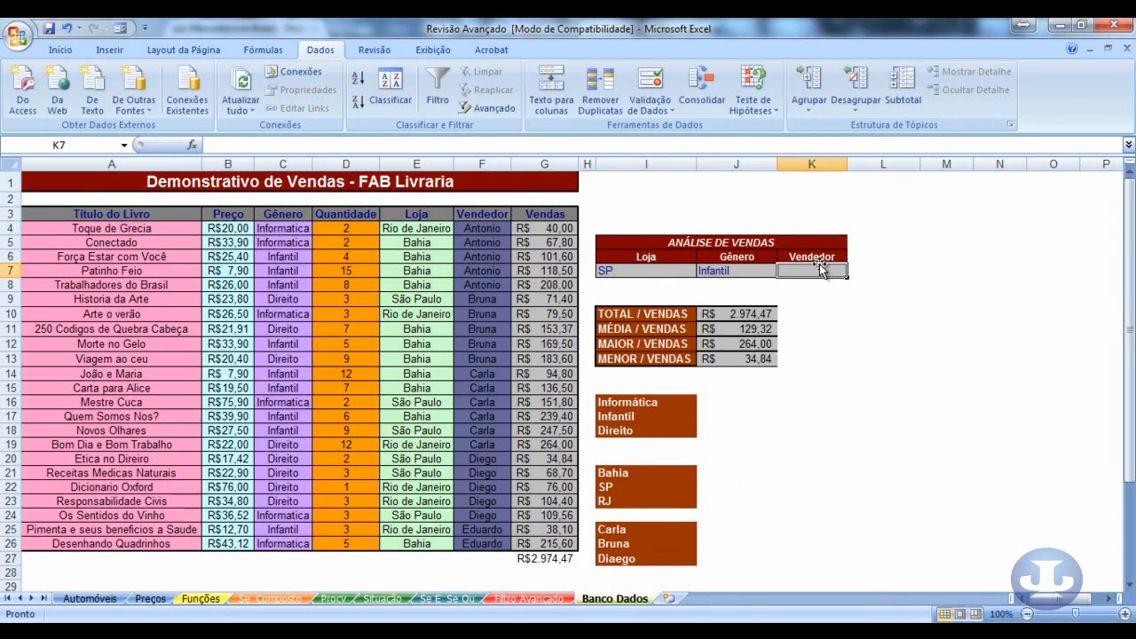
pyautogui.click(654, 106)
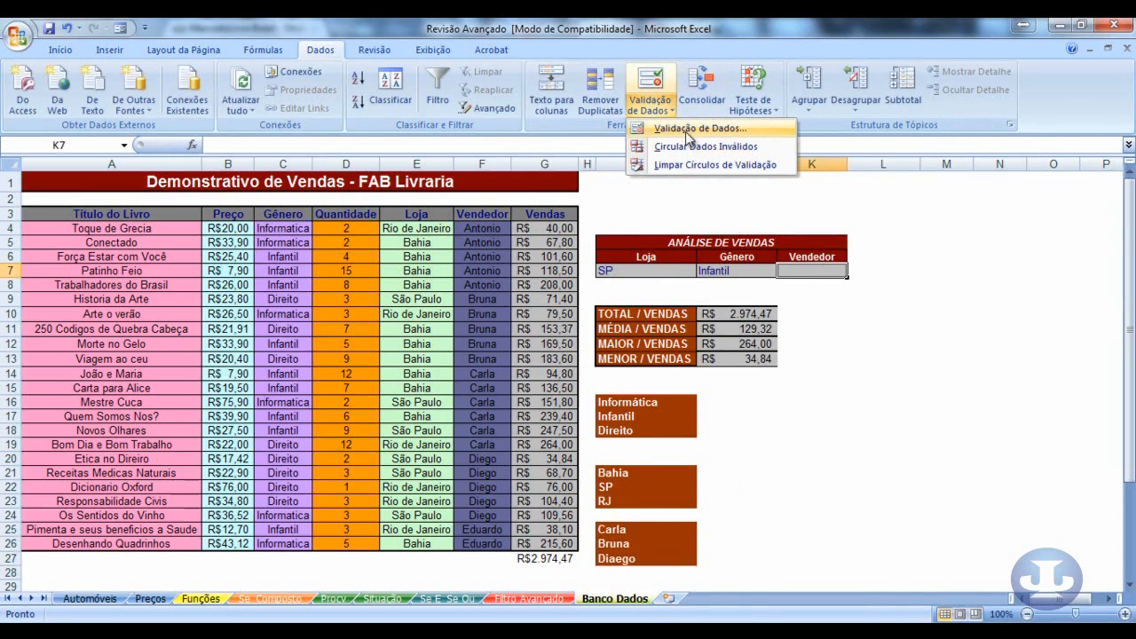
pyautogui.click(678, 129)
pyautogui.click(702, 226)
pyautogui.click(710, 268)
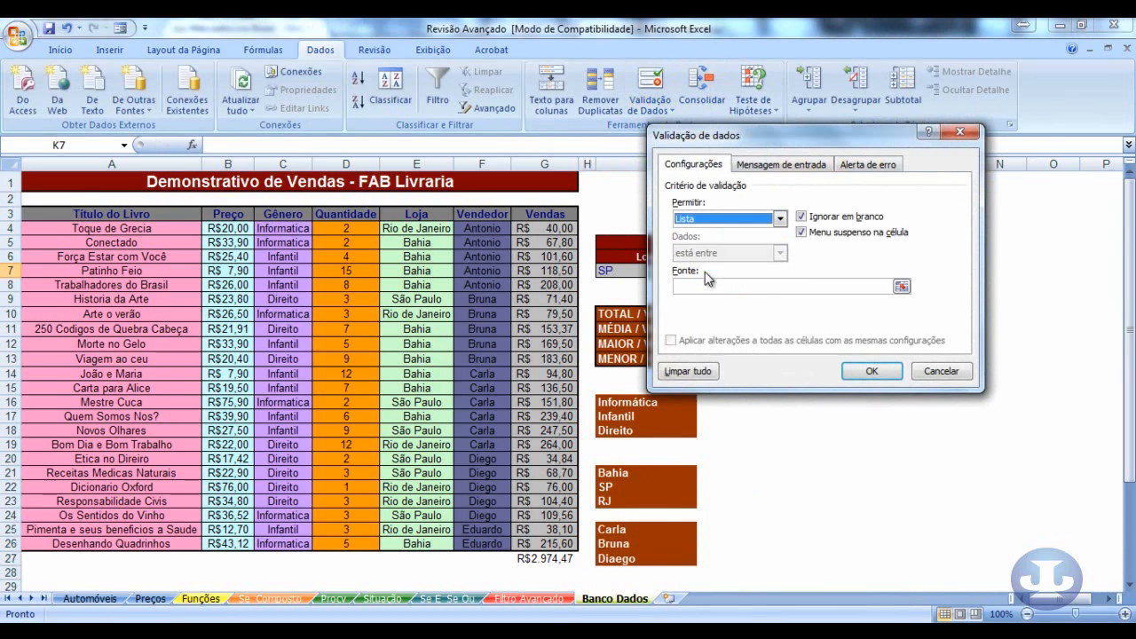
pyautogui.click(901, 286)
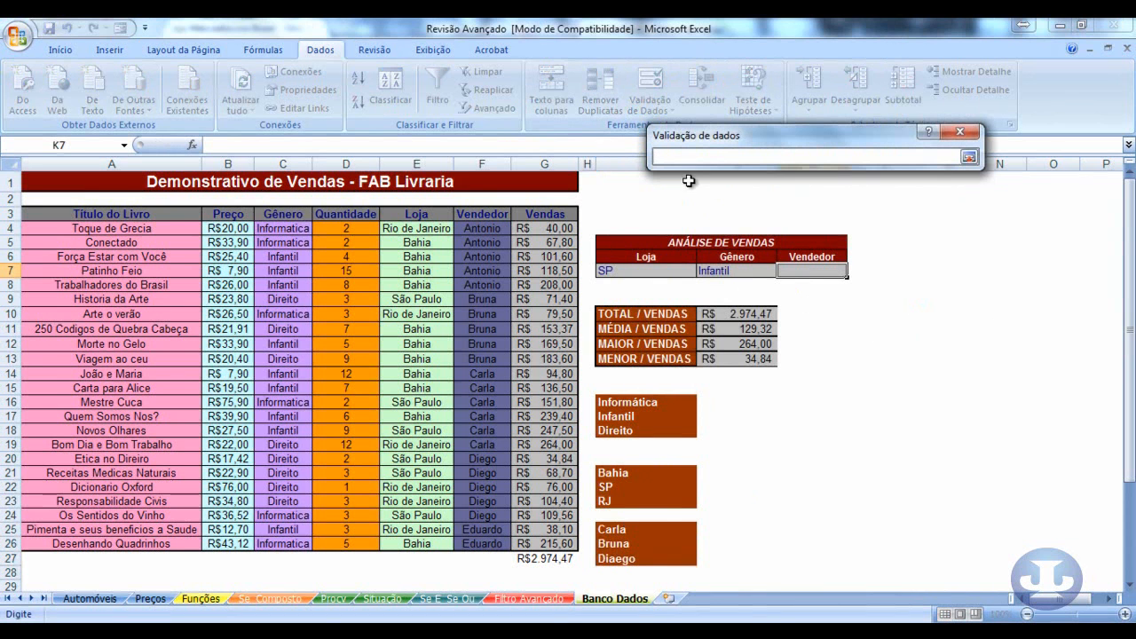
pyautogui.moveTo(662, 530); pyautogui.dragTo(663, 560)
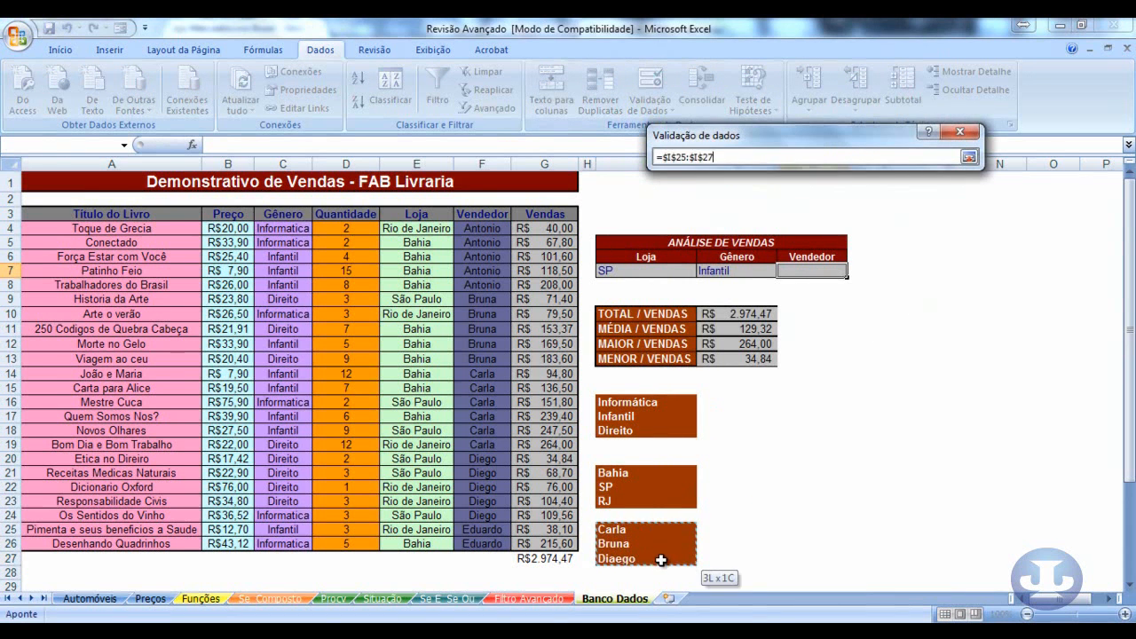
pyautogui.click(968, 156)
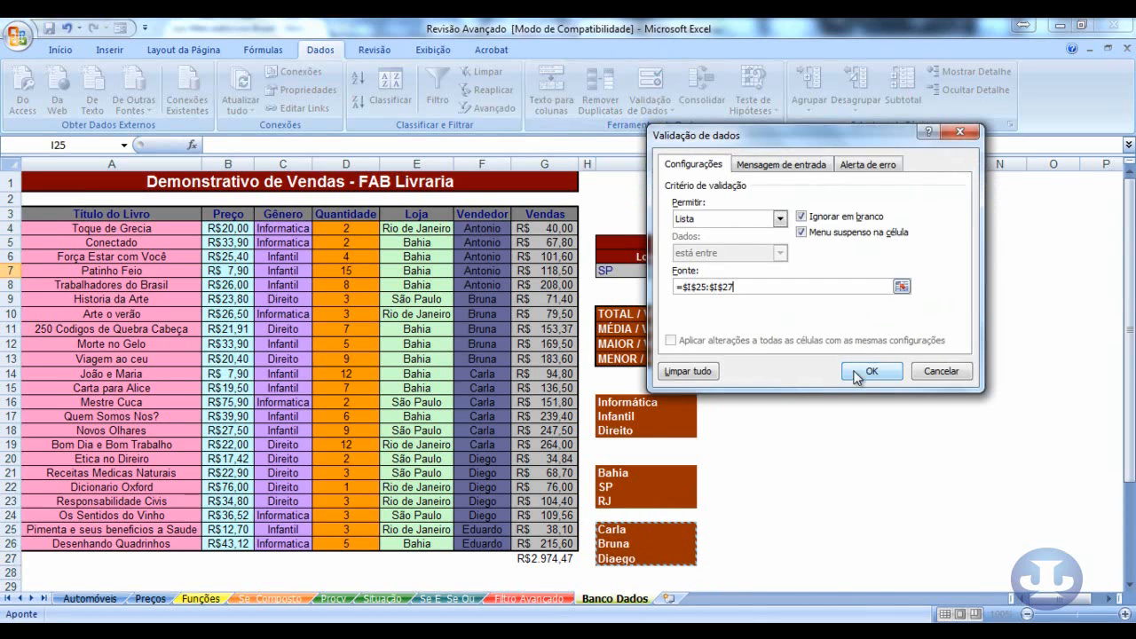
pyautogui.click(865, 371)
pyautogui.click(844, 299)
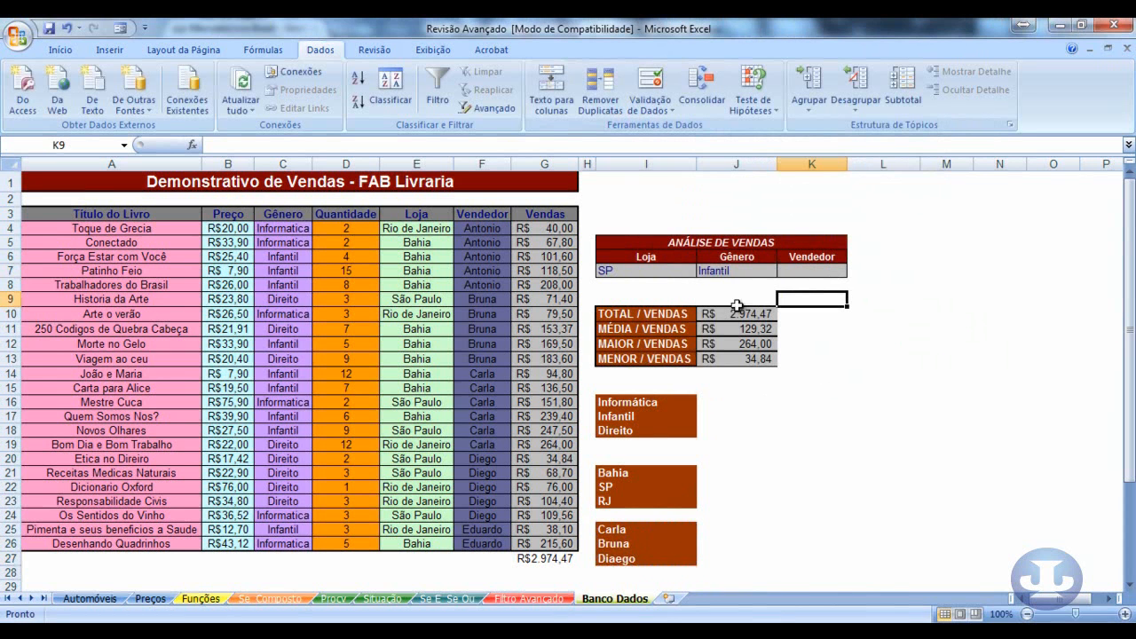
# Step: Choose the second salesperson in the drop-down list as the Vendedor criterion in K7
pyautogui.click(838, 271)
pyautogui.click(853, 271)
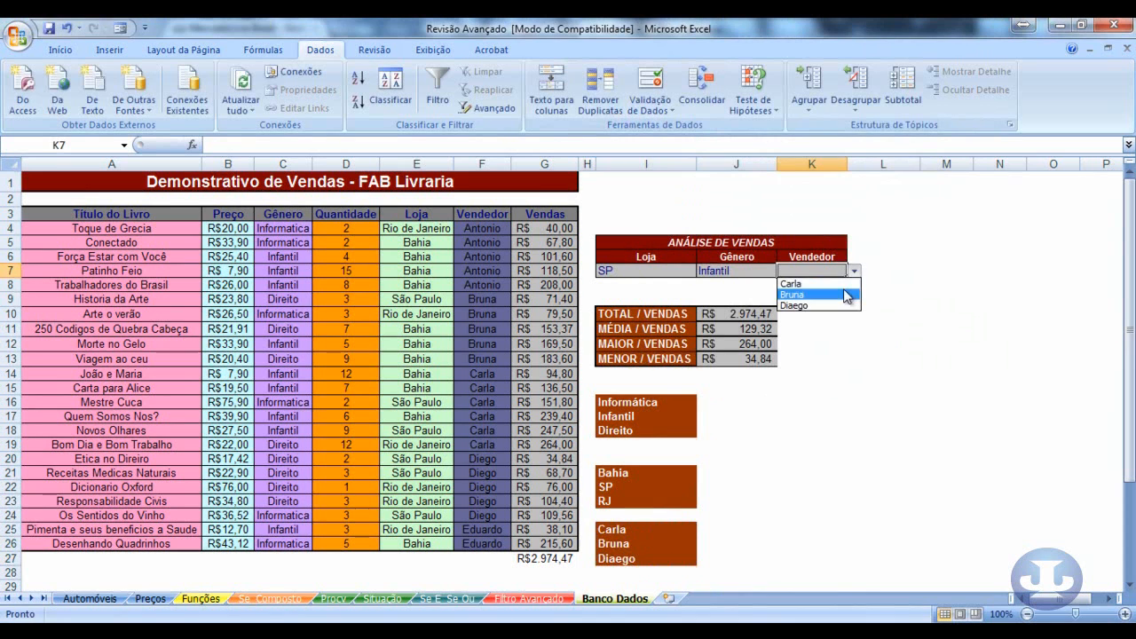
pyautogui.click(846, 295)
pyautogui.click(885, 329)
pyautogui.click(633, 272)
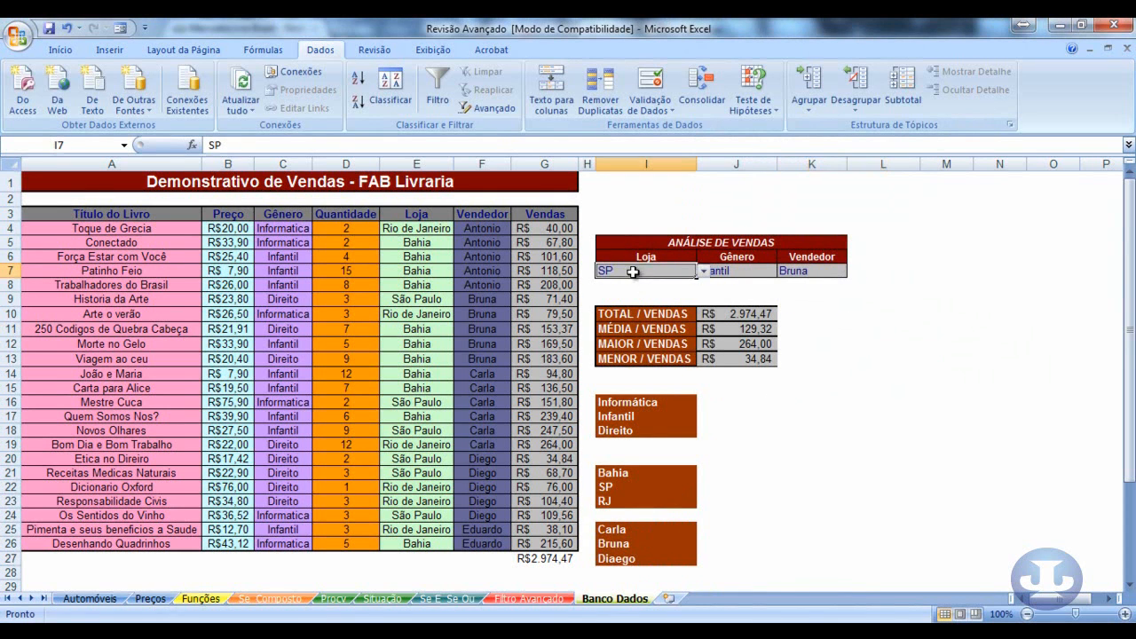
# Step: Choose Bahia as the Loja criterion in I7 and Direito as the Gênero criterion in J7 from their validation lists
pyautogui.click(666, 286)
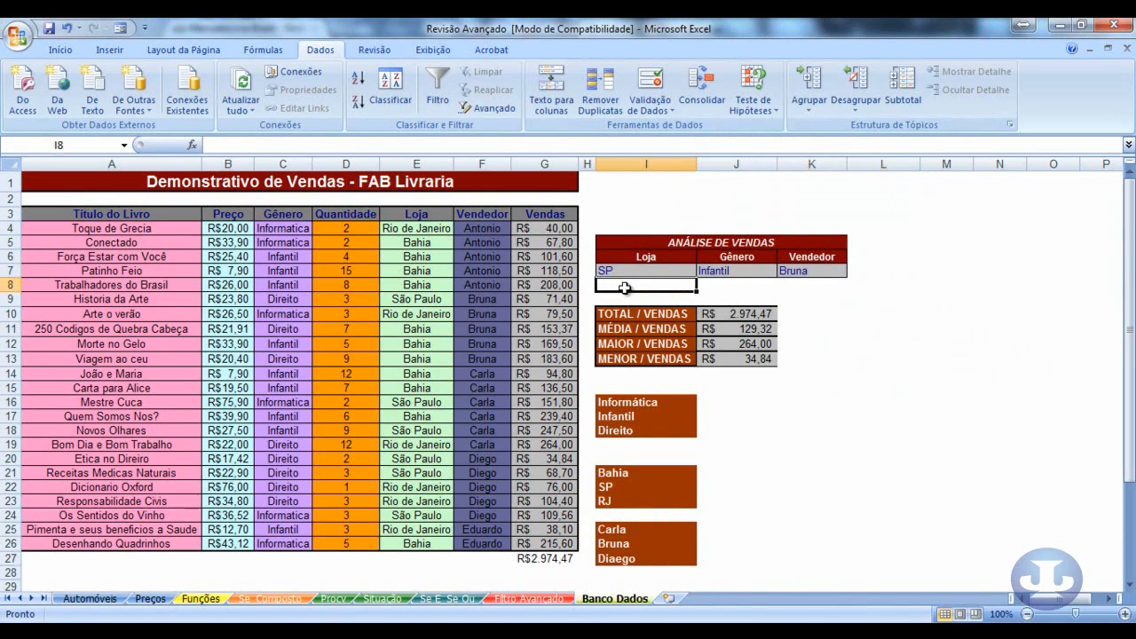
pyautogui.click(679, 274)
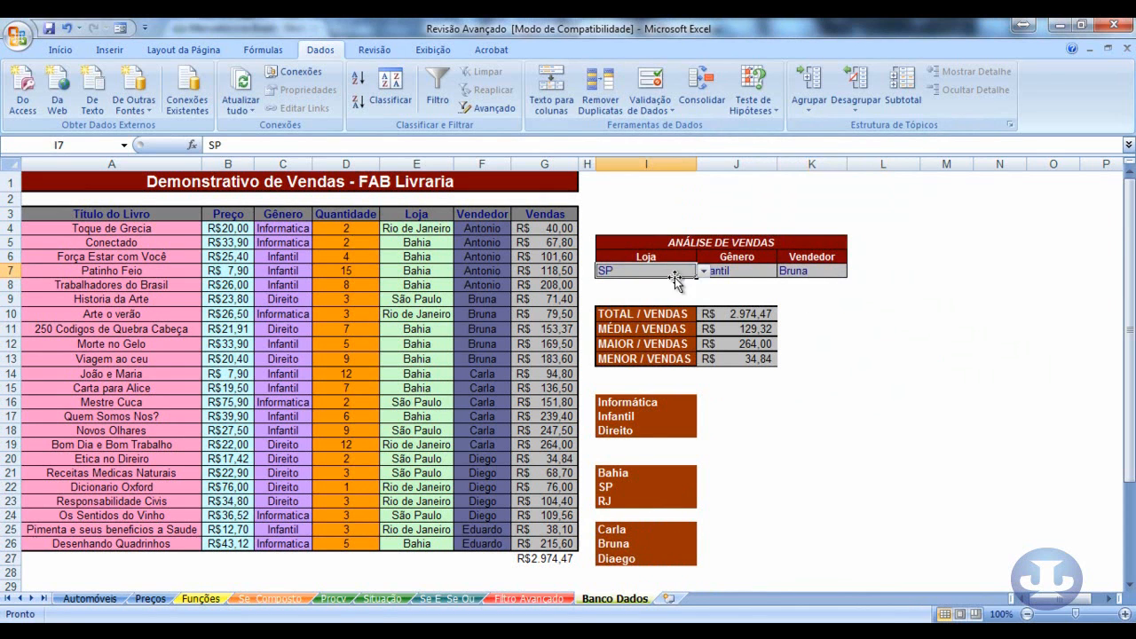
pyautogui.click(702, 273)
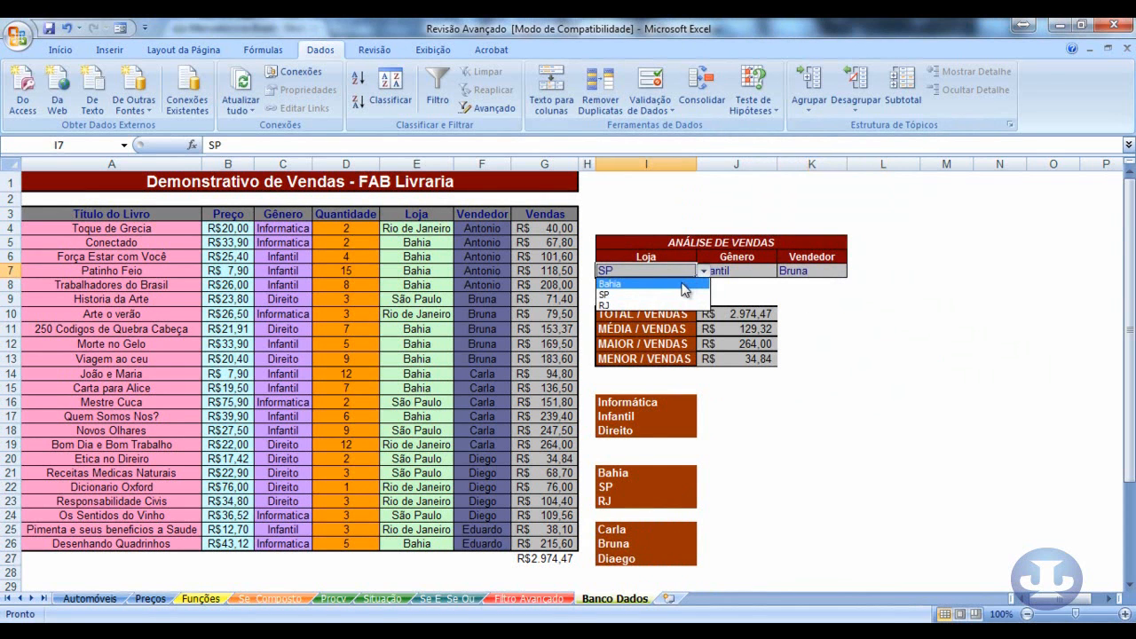
pyautogui.click(682, 284)
pyautogui.click(744, 273)
pyautogui.click(783, 272)
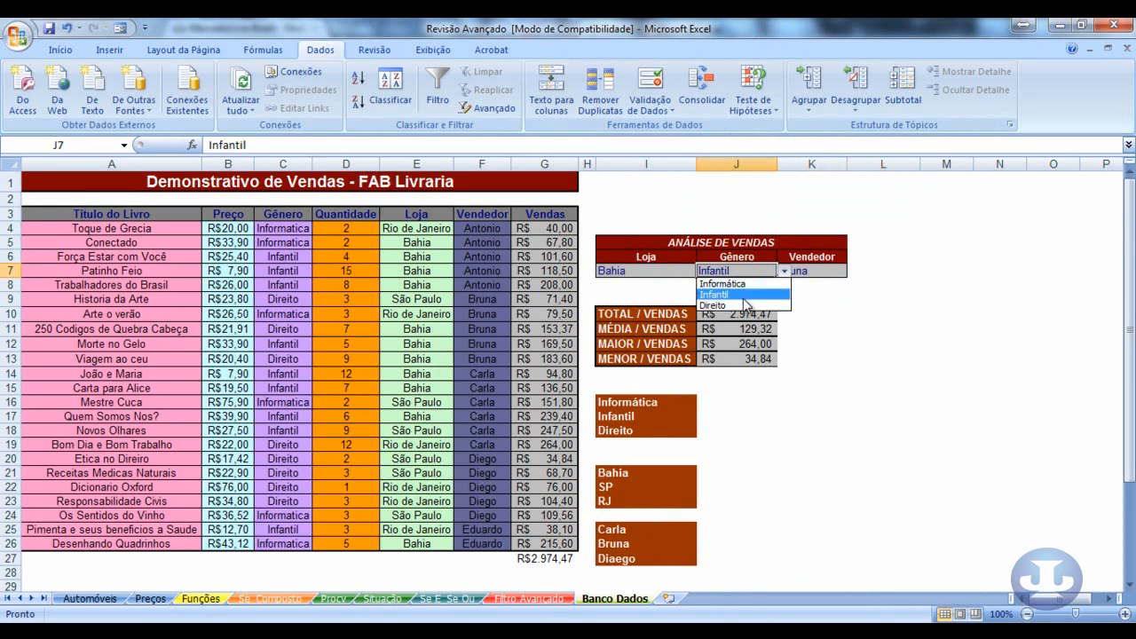
pyautogui.click(744, 305)
# Step: Choose the third salesperson in the validation list as the Vendedor criterion in K7
pyautogui.click(798, 273)
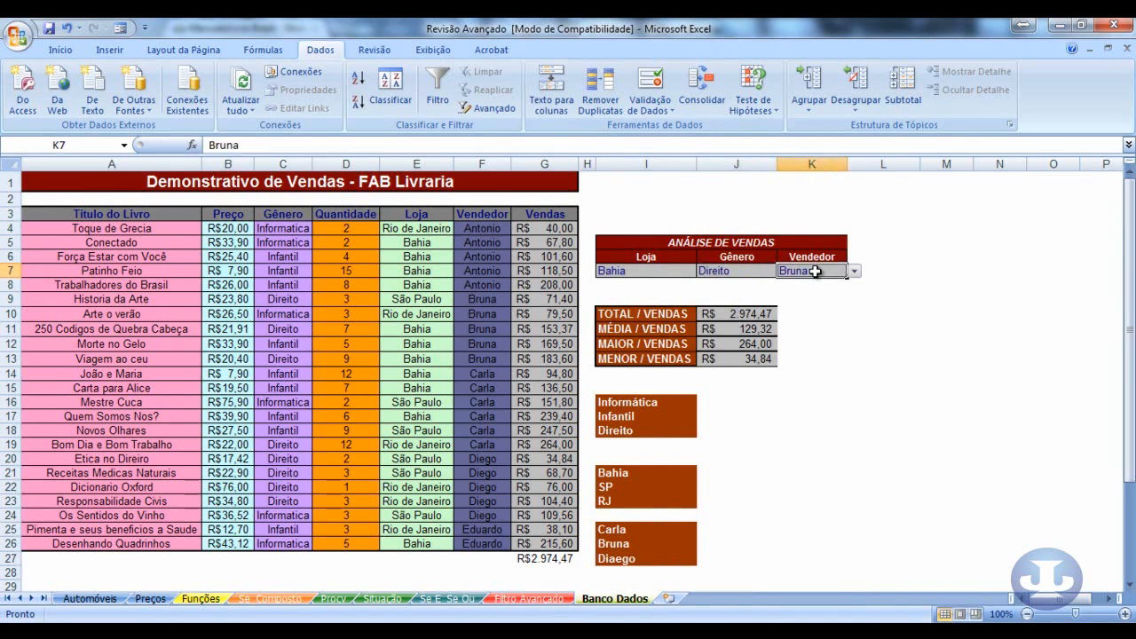
pyautogui.click(853, 270)
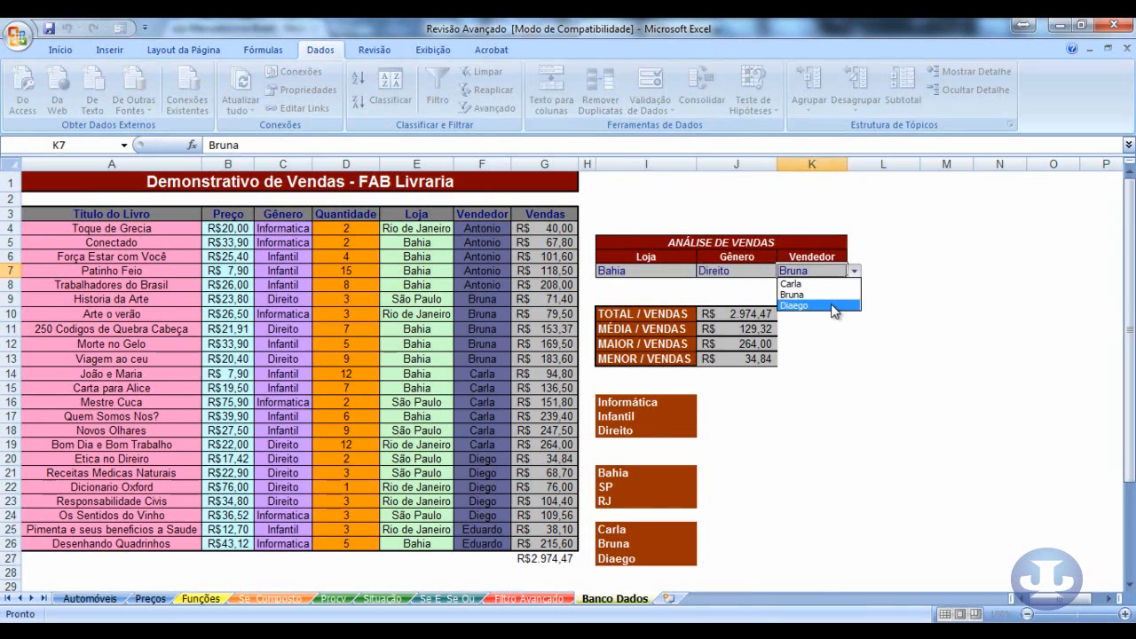
pyautogui.click(834, 306)
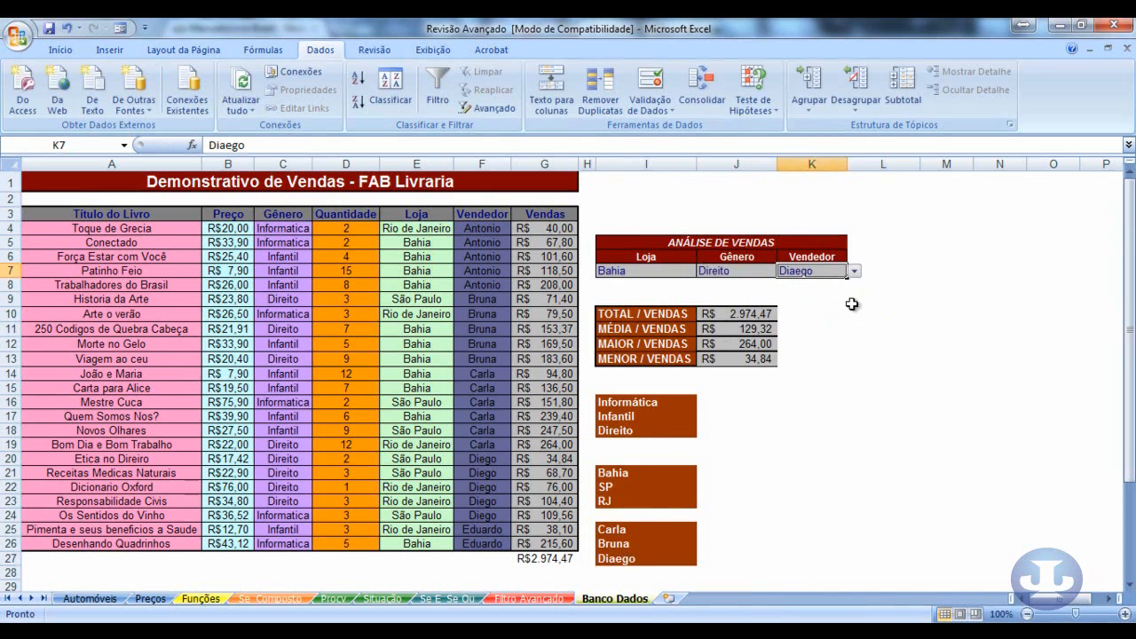
pyautogui.click(843, 313)
pyautogui.click(804, 270)
pyautogui.moveTo(753, 312); pyautogui.dragTo(749, 358)
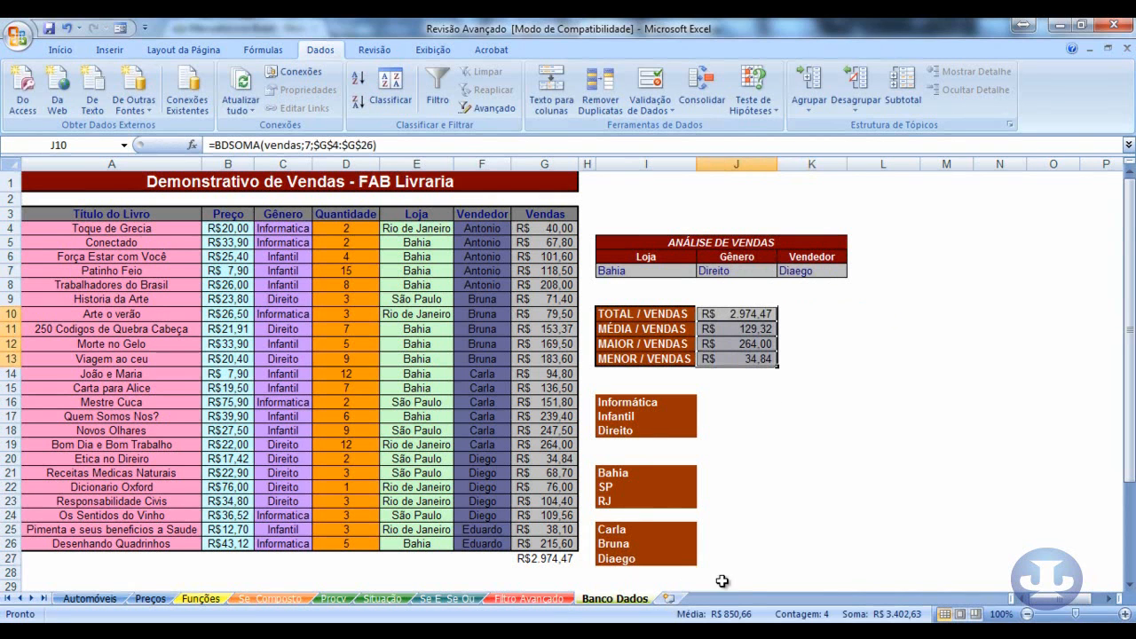
# Step: Try a 2D clustered column chart based on the blank range K16:O25 and delete it
pyautogui.click(809, 470)
pyautogui.moveTo(791, 400); pyautogui.dragTo(1047, 534)
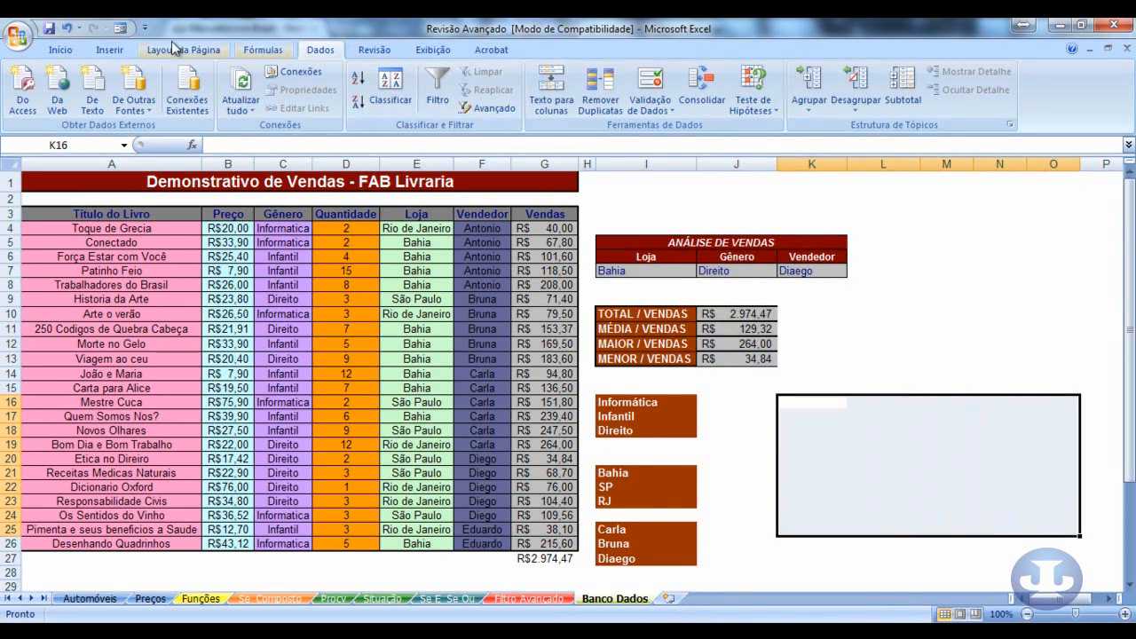
pyautogui.click(61, 50)
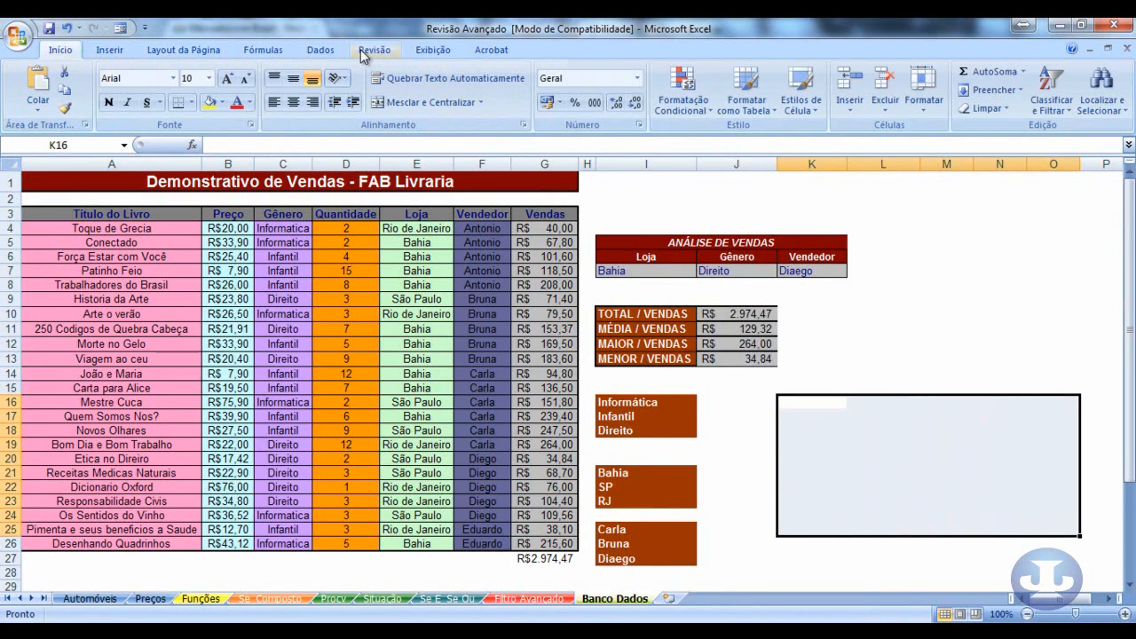
pyautogui.click(384, 49)
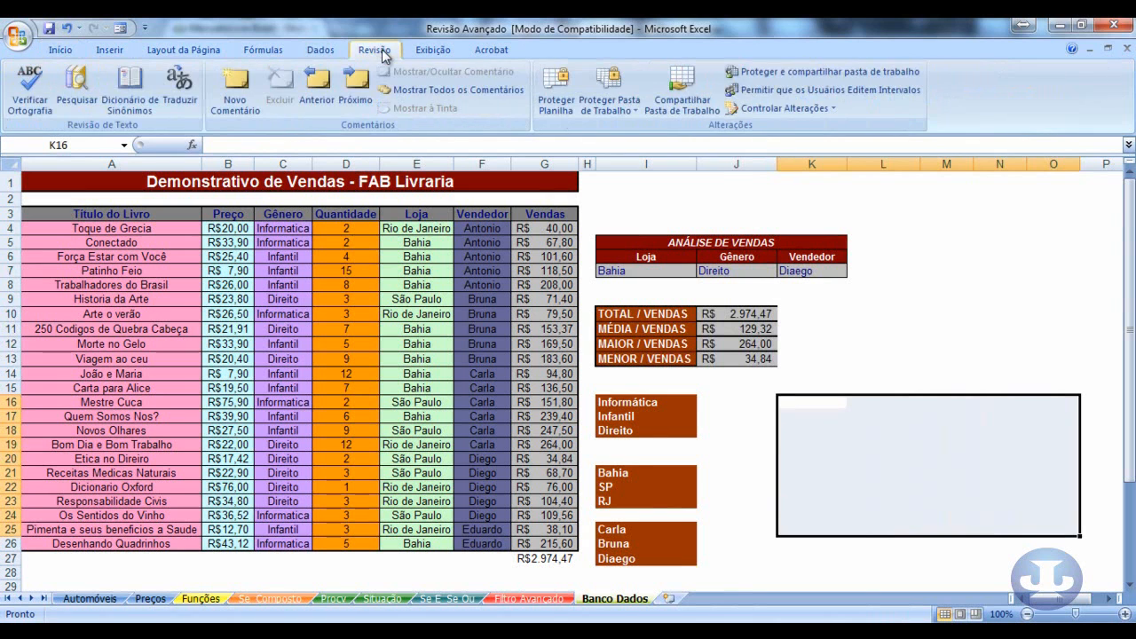
pyautogui.click(315, 51)
pyautogui.click(263, 50)
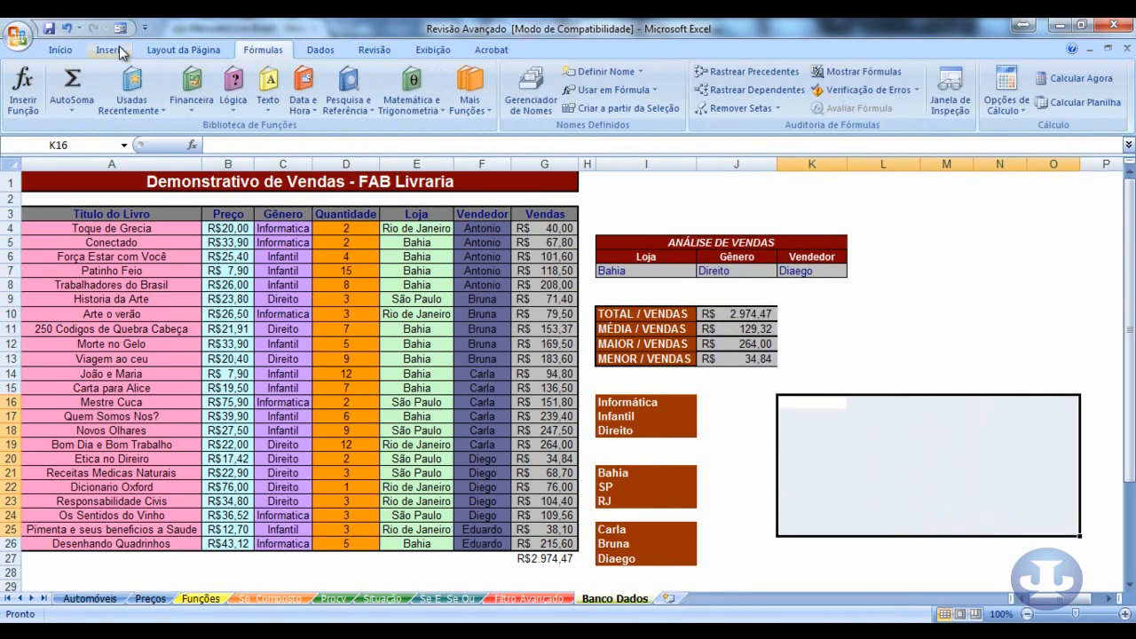
pyautogui.click(112, 50)
pyautogui.click(276, 89)
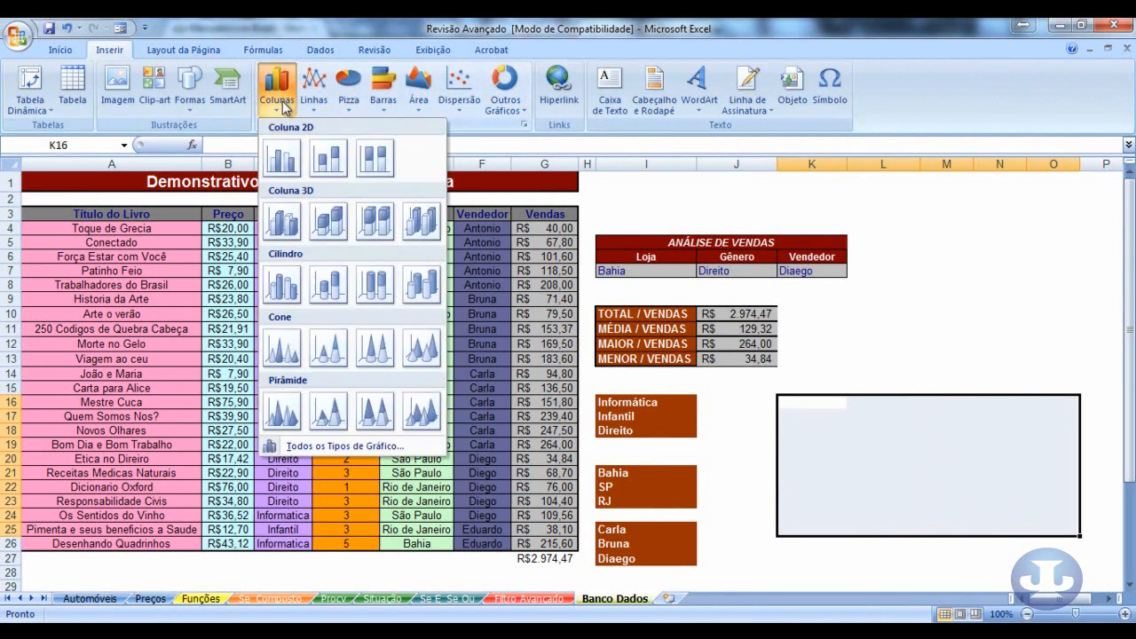
pyautogui.click(283, 159)
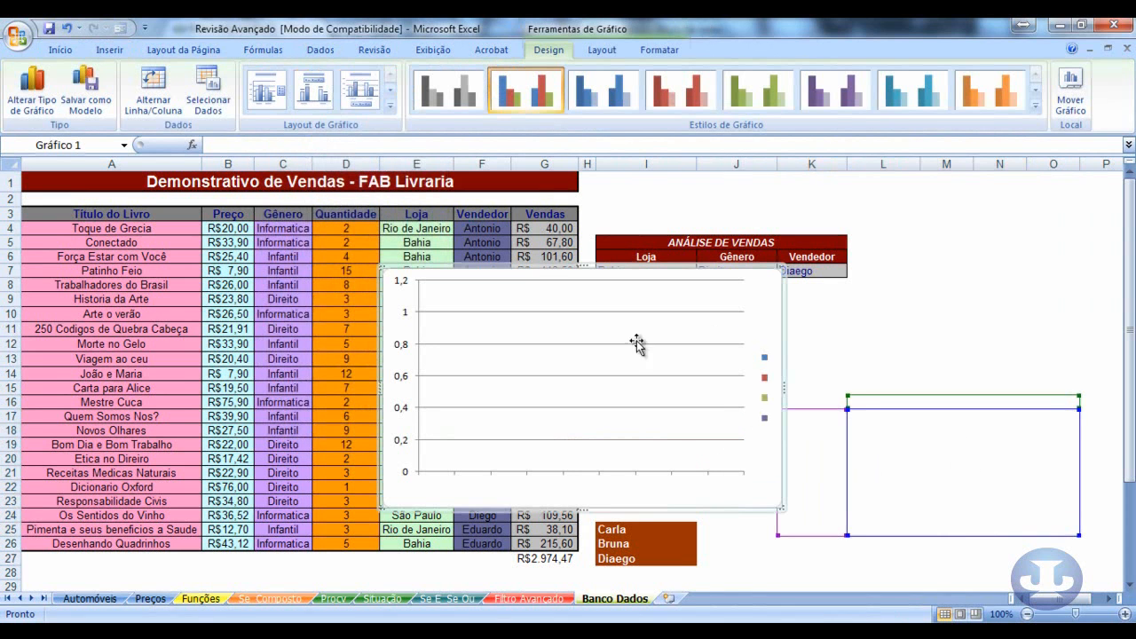
pyautogui.moveTo(567, 268); pyautogui.dragTo(868, 335)
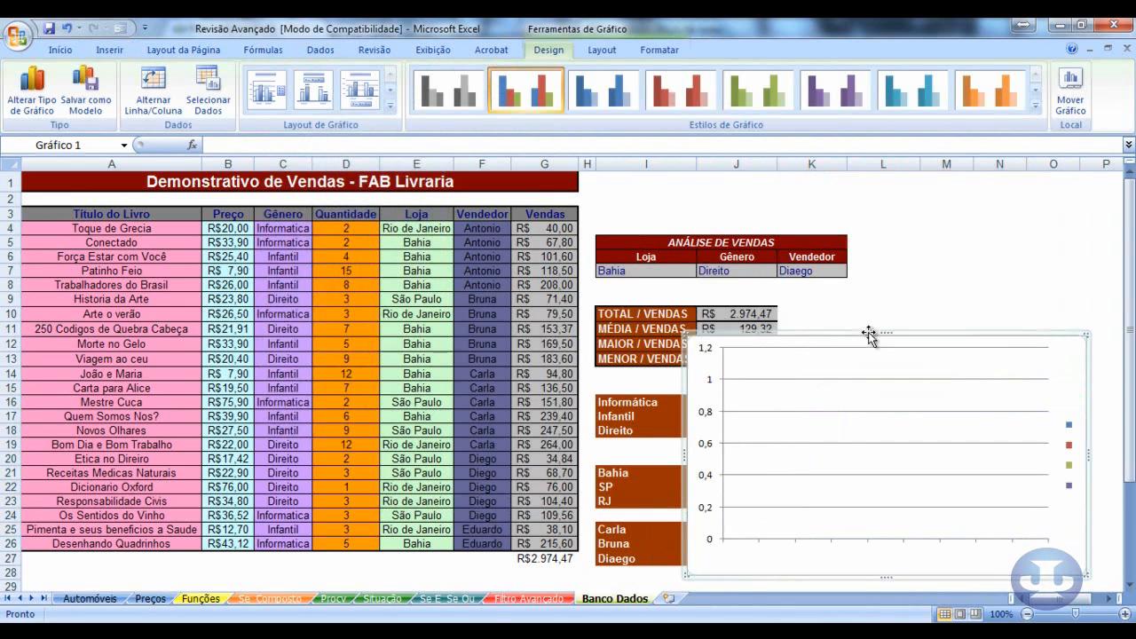
pyautogui.press('Delete')
# Step: Insert a 3D clustered column chart from the sales summary labels and values in I10:J13
pyautogui.moveTo(703, 316); pyautogui.dragTo(730, 359)
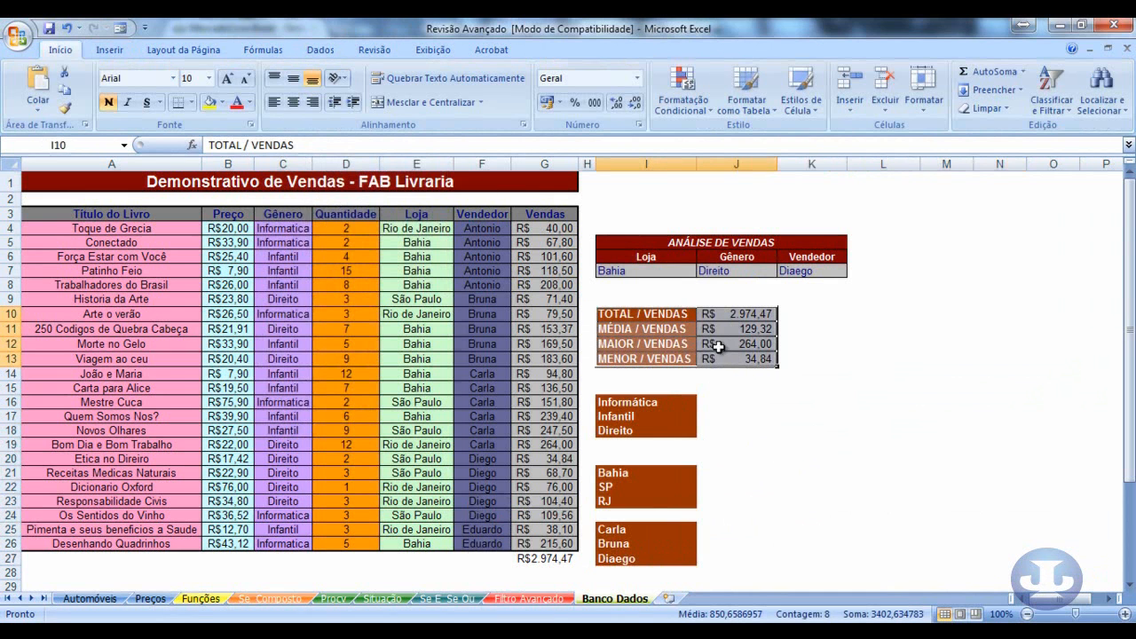
pyautogui.click(266, 50)
pyautogui.click(320, 50)
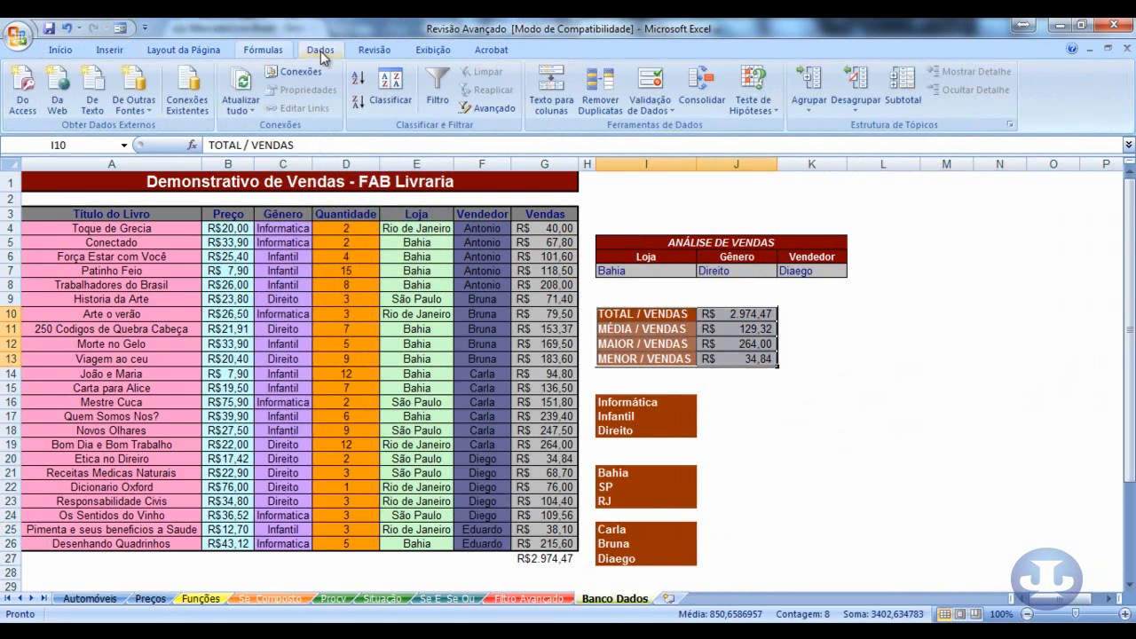
pyautogui.click(109, 50)
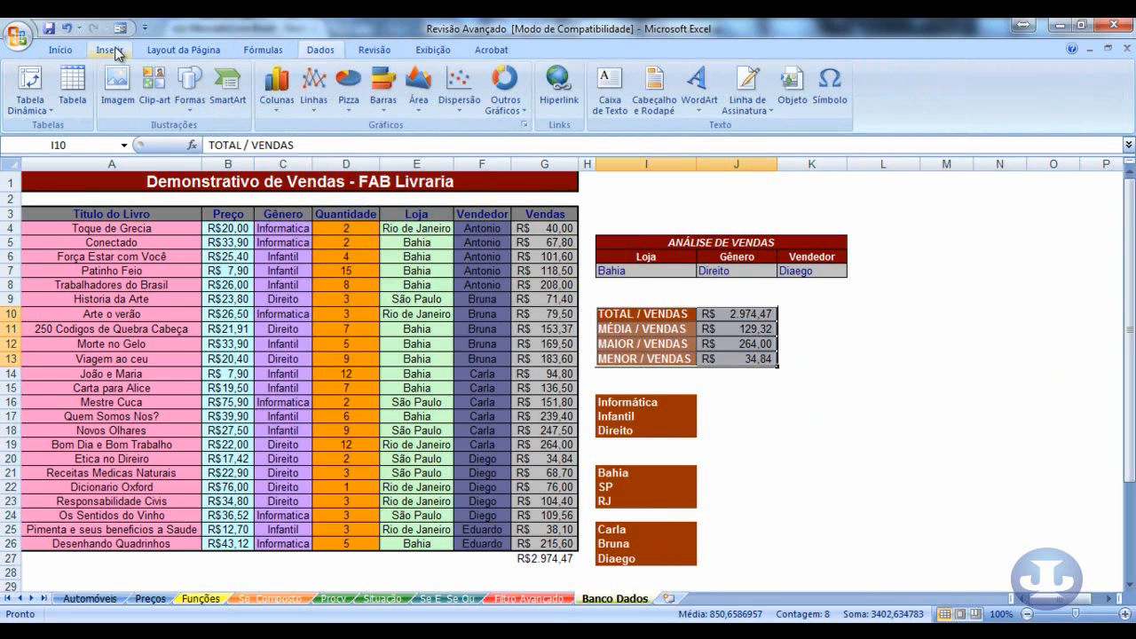
pyautogui.click(276, 86)
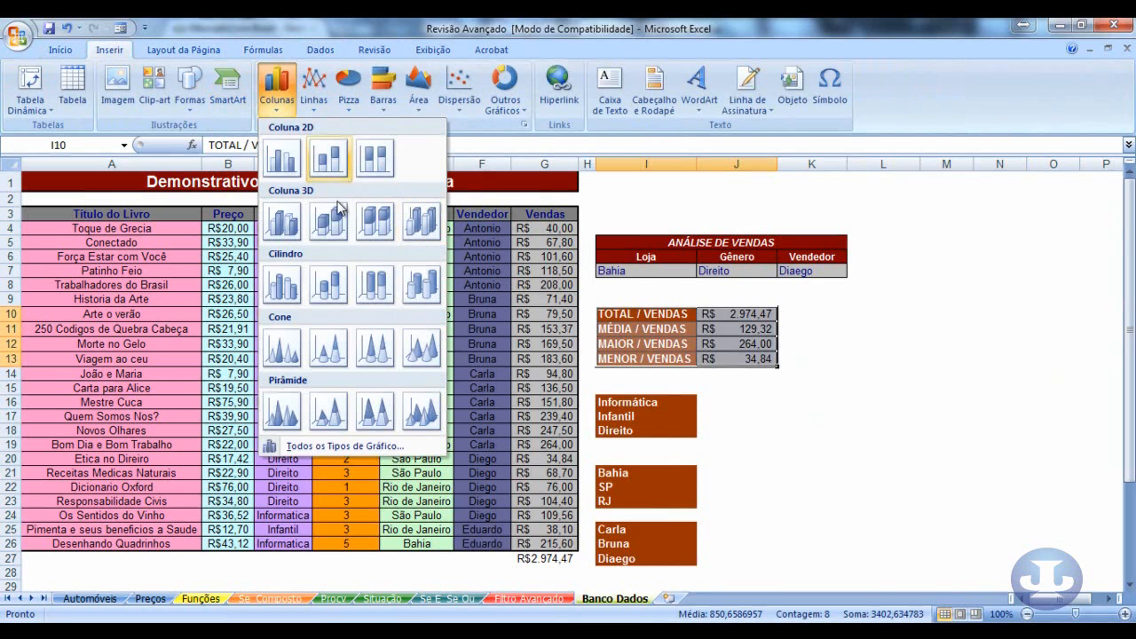
pyautogui.click(283, 222)
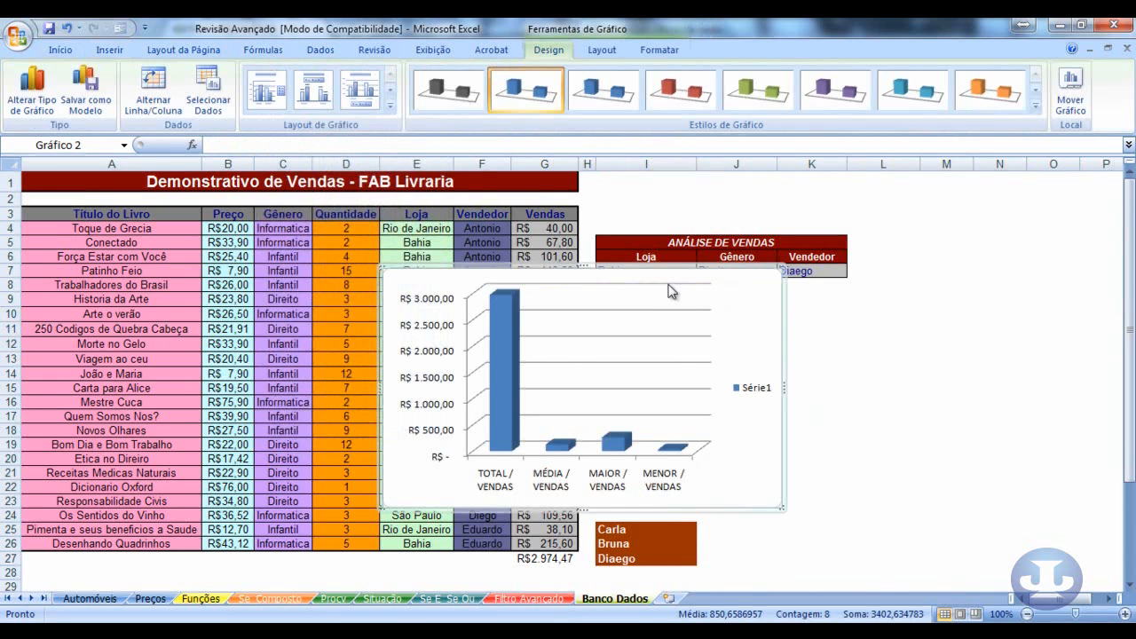
# Step: Move the 3D column chart beside the sales summary, with its upper-left corner in cell K10, and deselect it
pyautogui.moveTo(684, 274); pyautogui.dragTo(1046, 311)
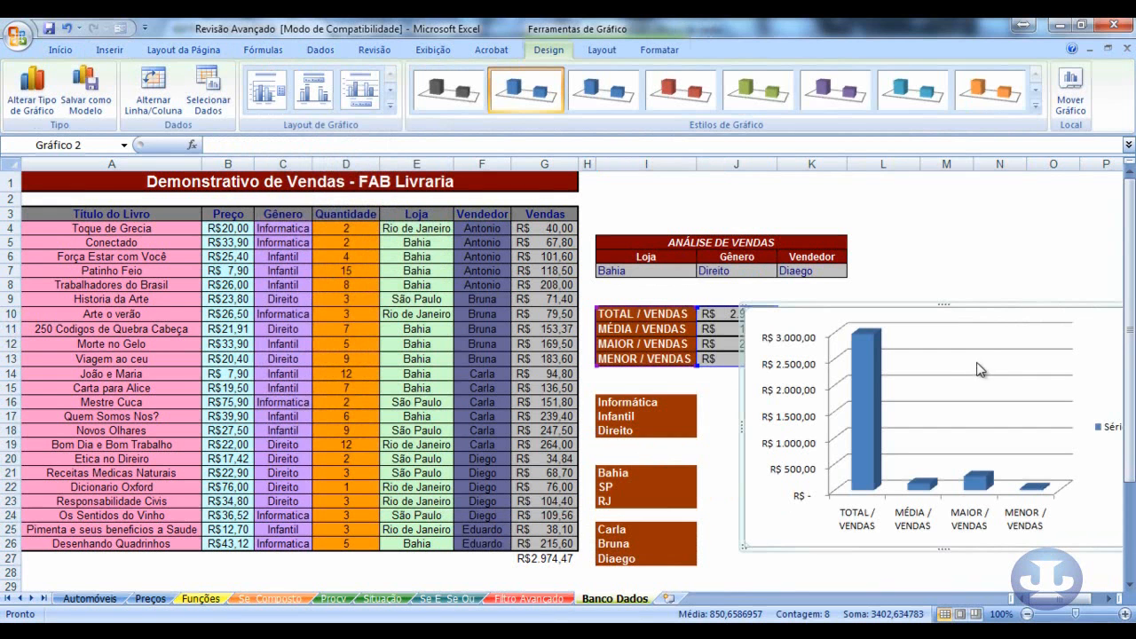
pyautogui.moveTo(1077, 600); pyautogui.dragTo(1085, 601)
pyautogui.moveTo(583, 308); pyautogui.dragTo(637, 307)
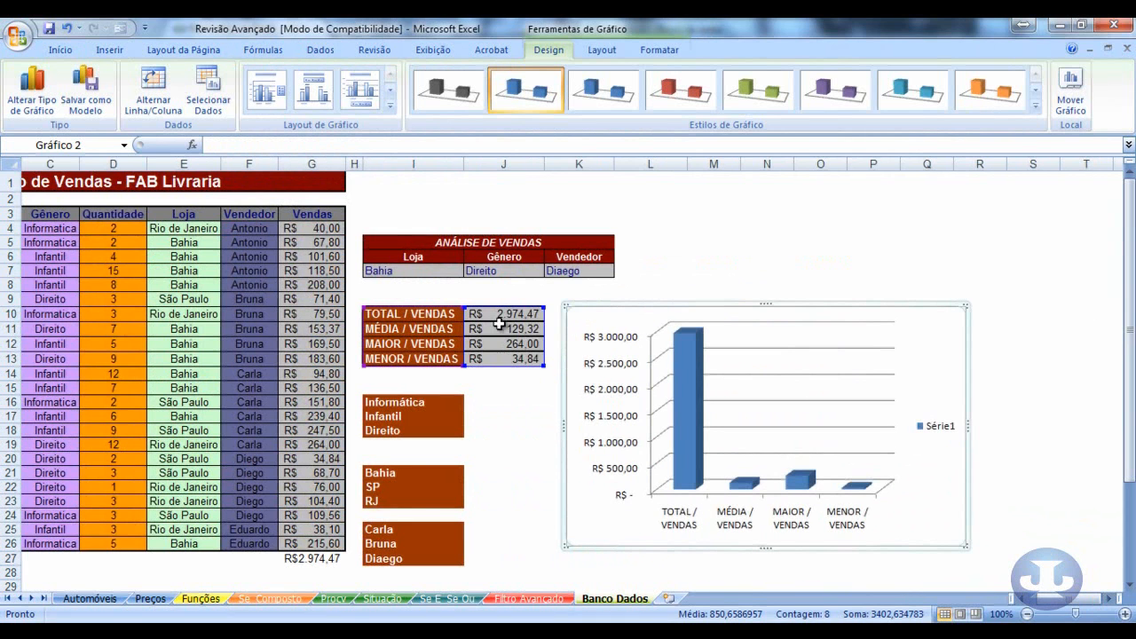
pyautogui.click(506, 388)
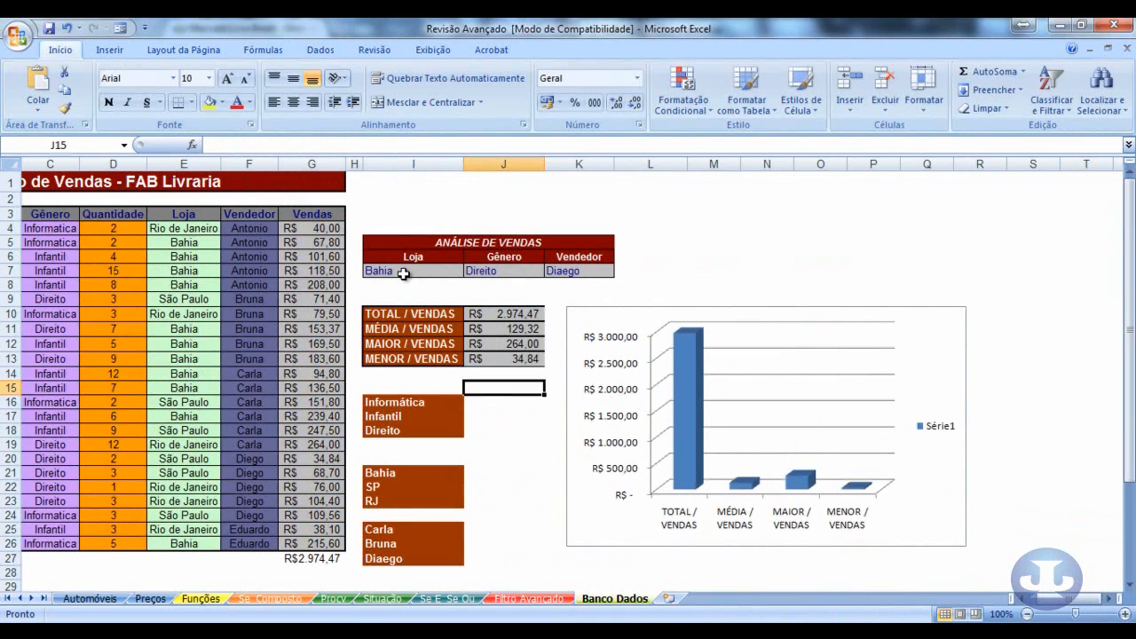
# Step: Choose SP as the Loja criterion in I7 and Infantil as the Gênero criterion in J7 from their validation lists
pyautogui.click(407, 271)
pyautogui.click(470, 271)
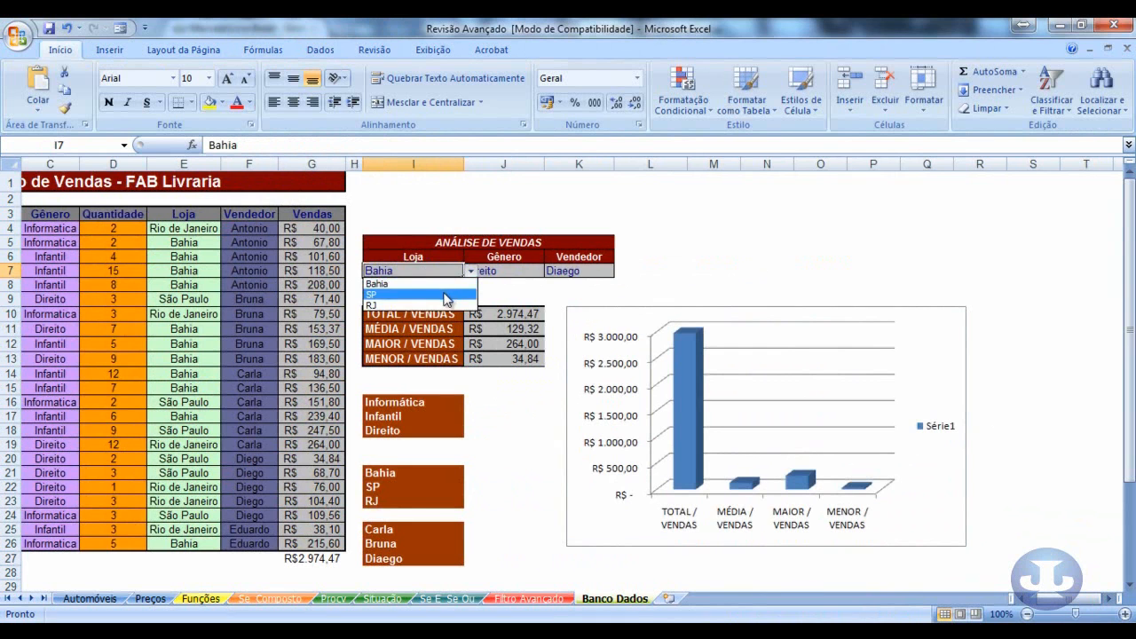
pyautogui.click(449, 297)
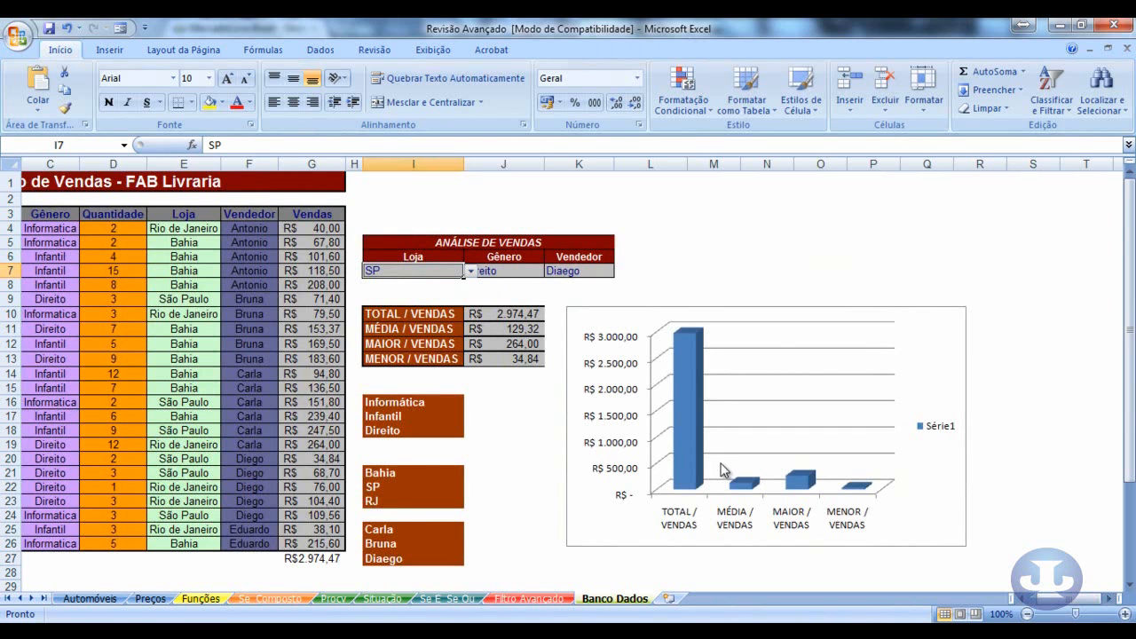
pyautogui.click(532, 271)
pyautogui.click(550, 272)
pyautogui.click(528, 294)
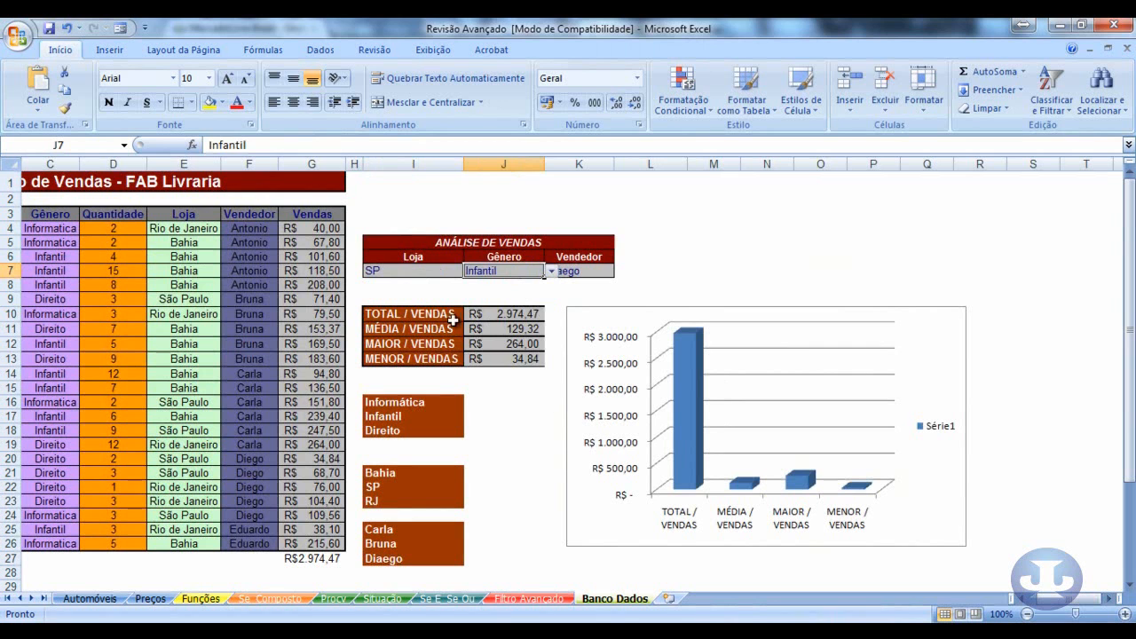
# Step: Compare the sales summary values in I10:J13 with the columns of the 3D chart
pyautogui.moveTo(502, 314); pyautogui.dragTo(520, 359)
pyautogui.click(765, 376)
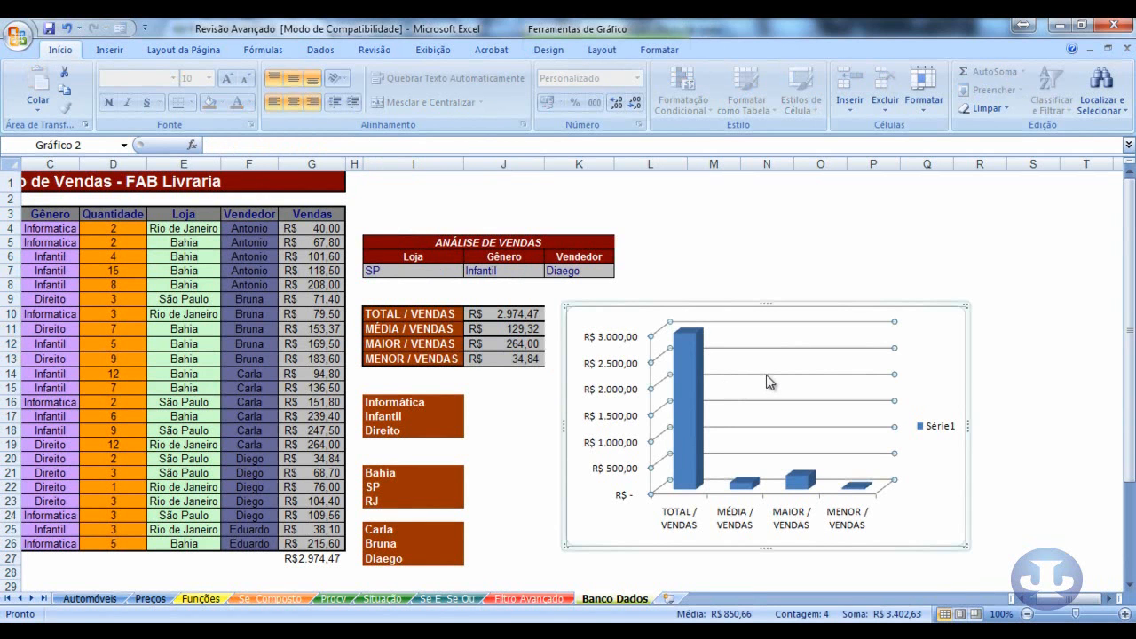
pyautogui.click(760, 259)
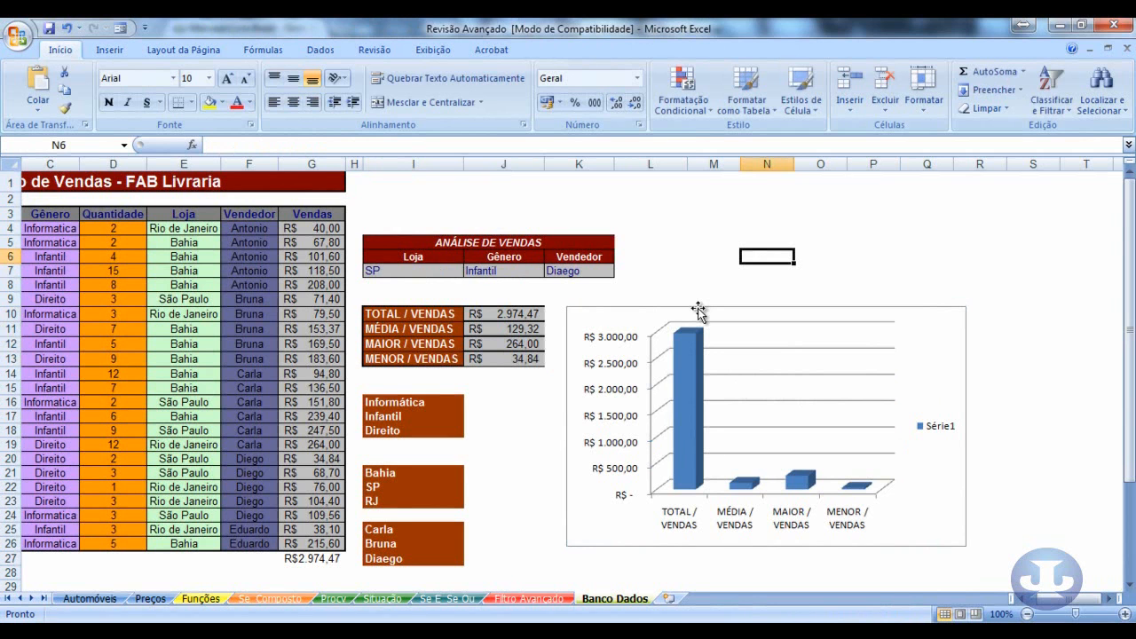
pyautogui.moveTo(1050, 600); pyautogui.dragTo(1040, 603)
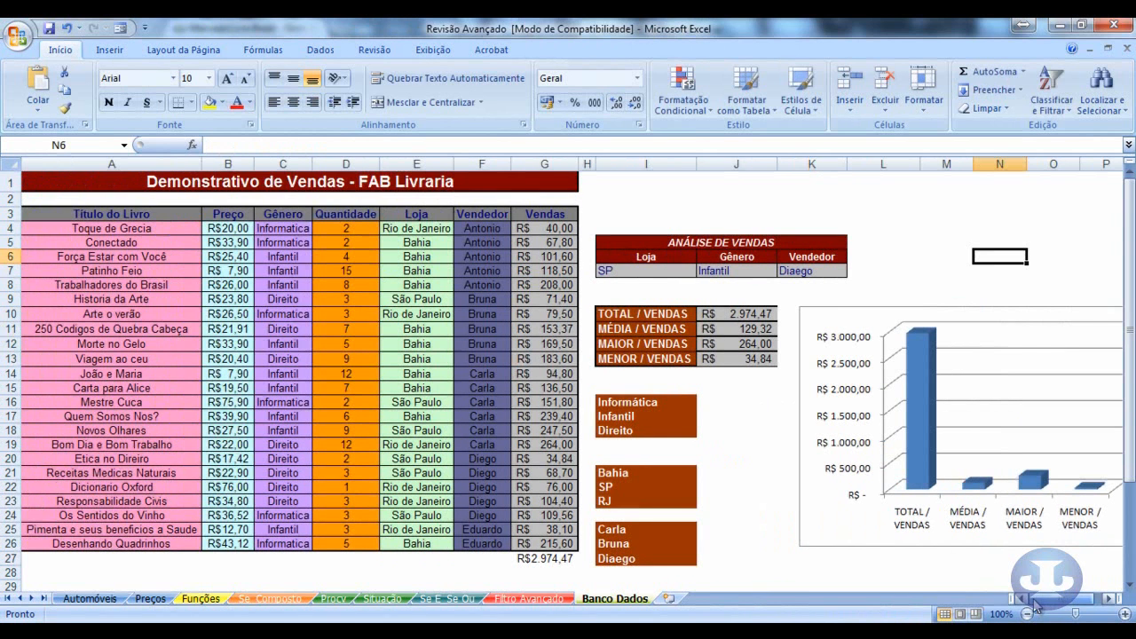
pyautogui.moveTo(723, 313); pyautogui.dragTo(655, 360)
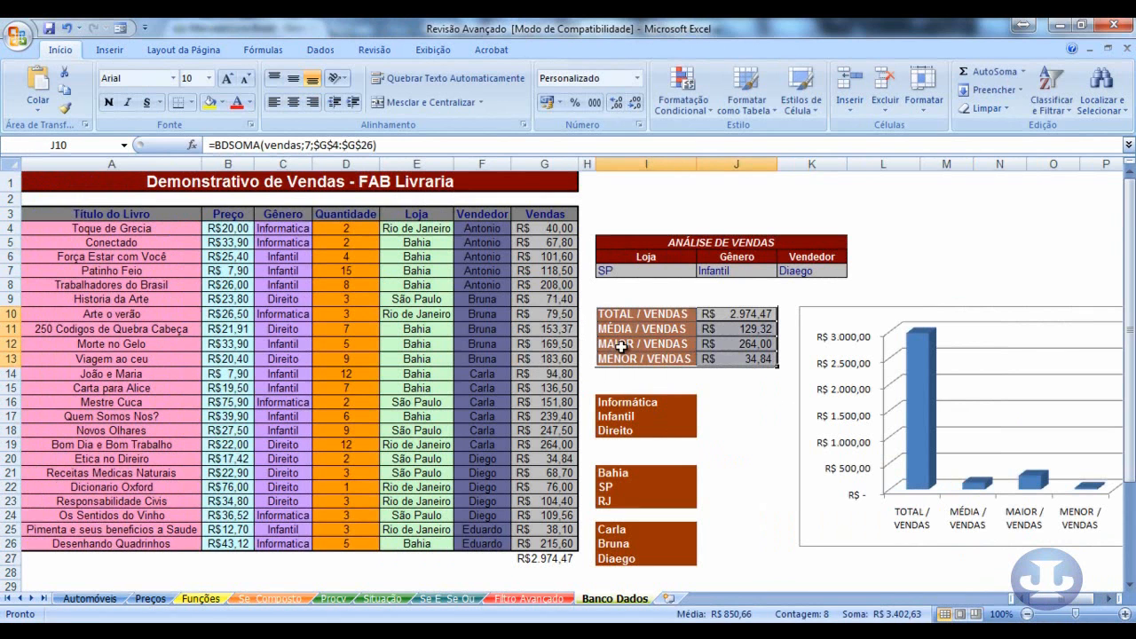
pyautogui.moveTo(691, 318); pyautogui.dragTo(681, 360)
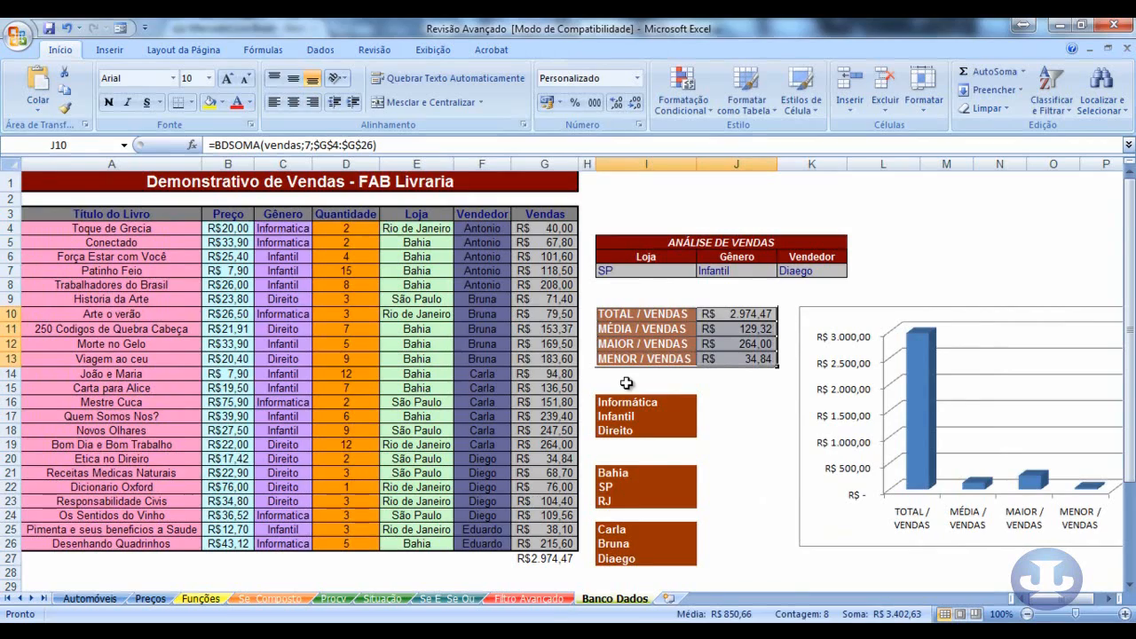